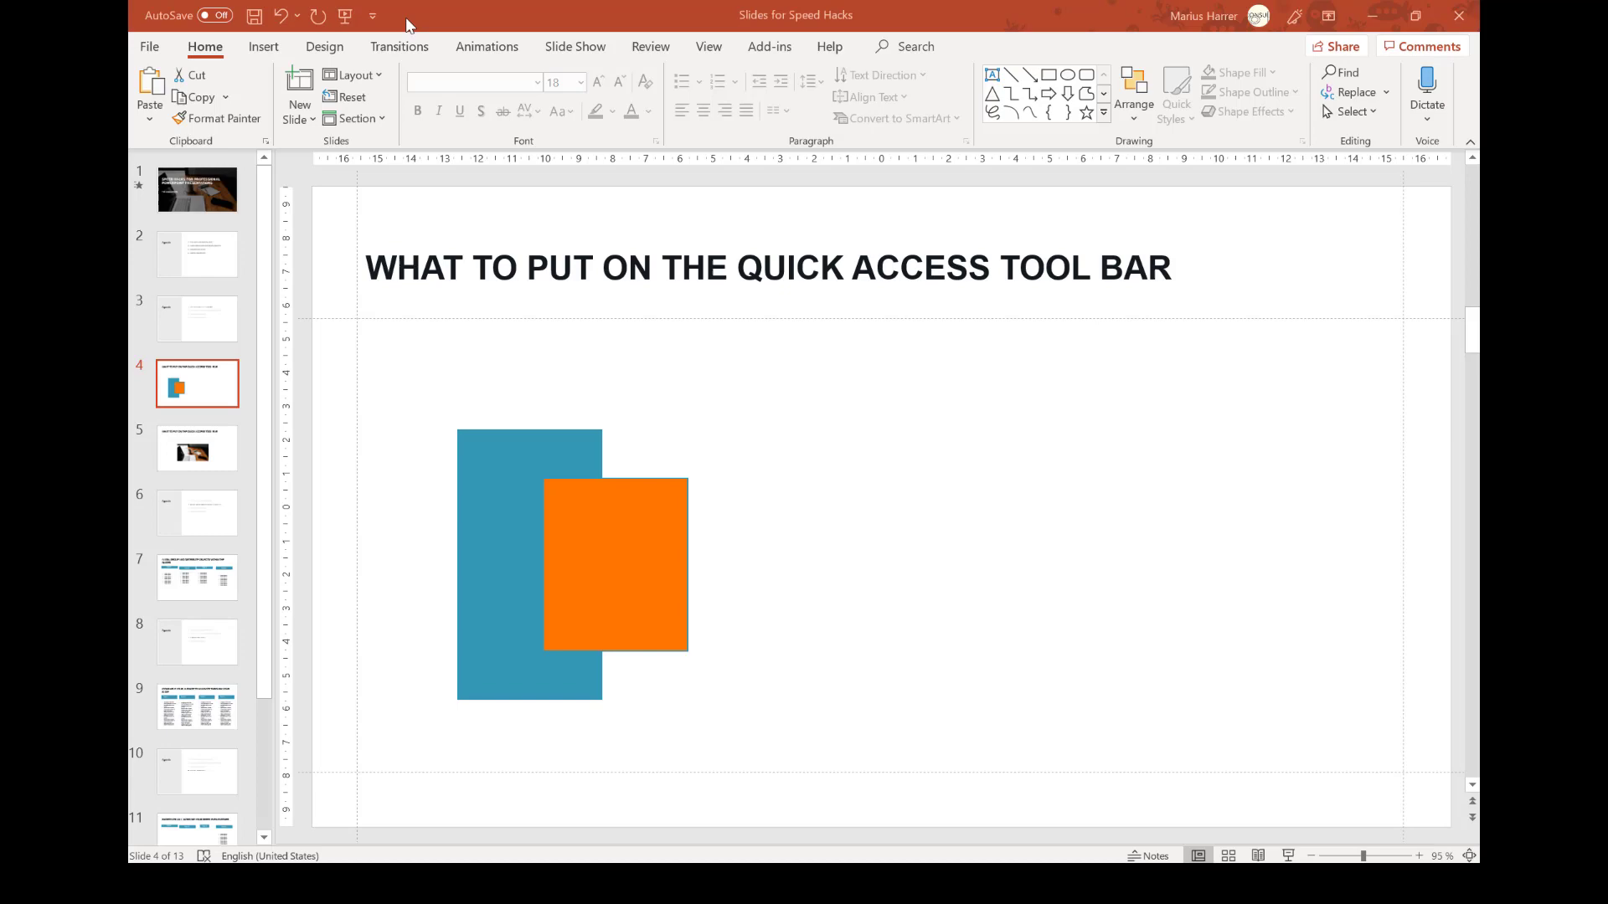
With the orange rectangle selected, pin Bring to Front and Send to Back to the Quick Access Toolbar
{"action": "left_click", "coordinate": [615, 544]}
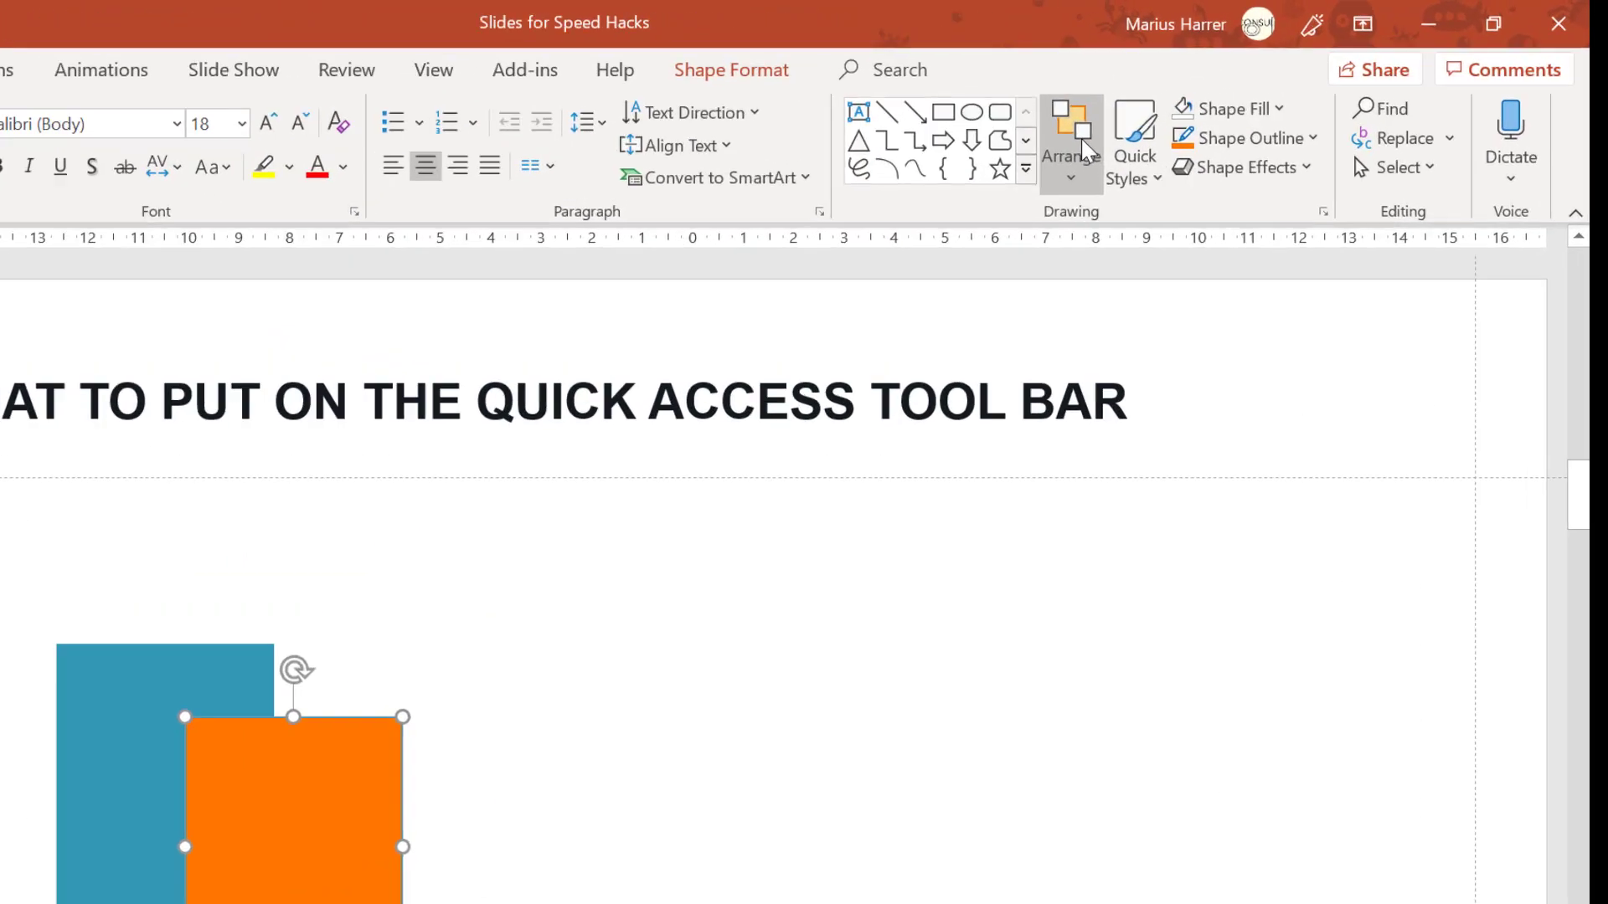
{"action": "left_click", "coordinate": [1080, 138]}
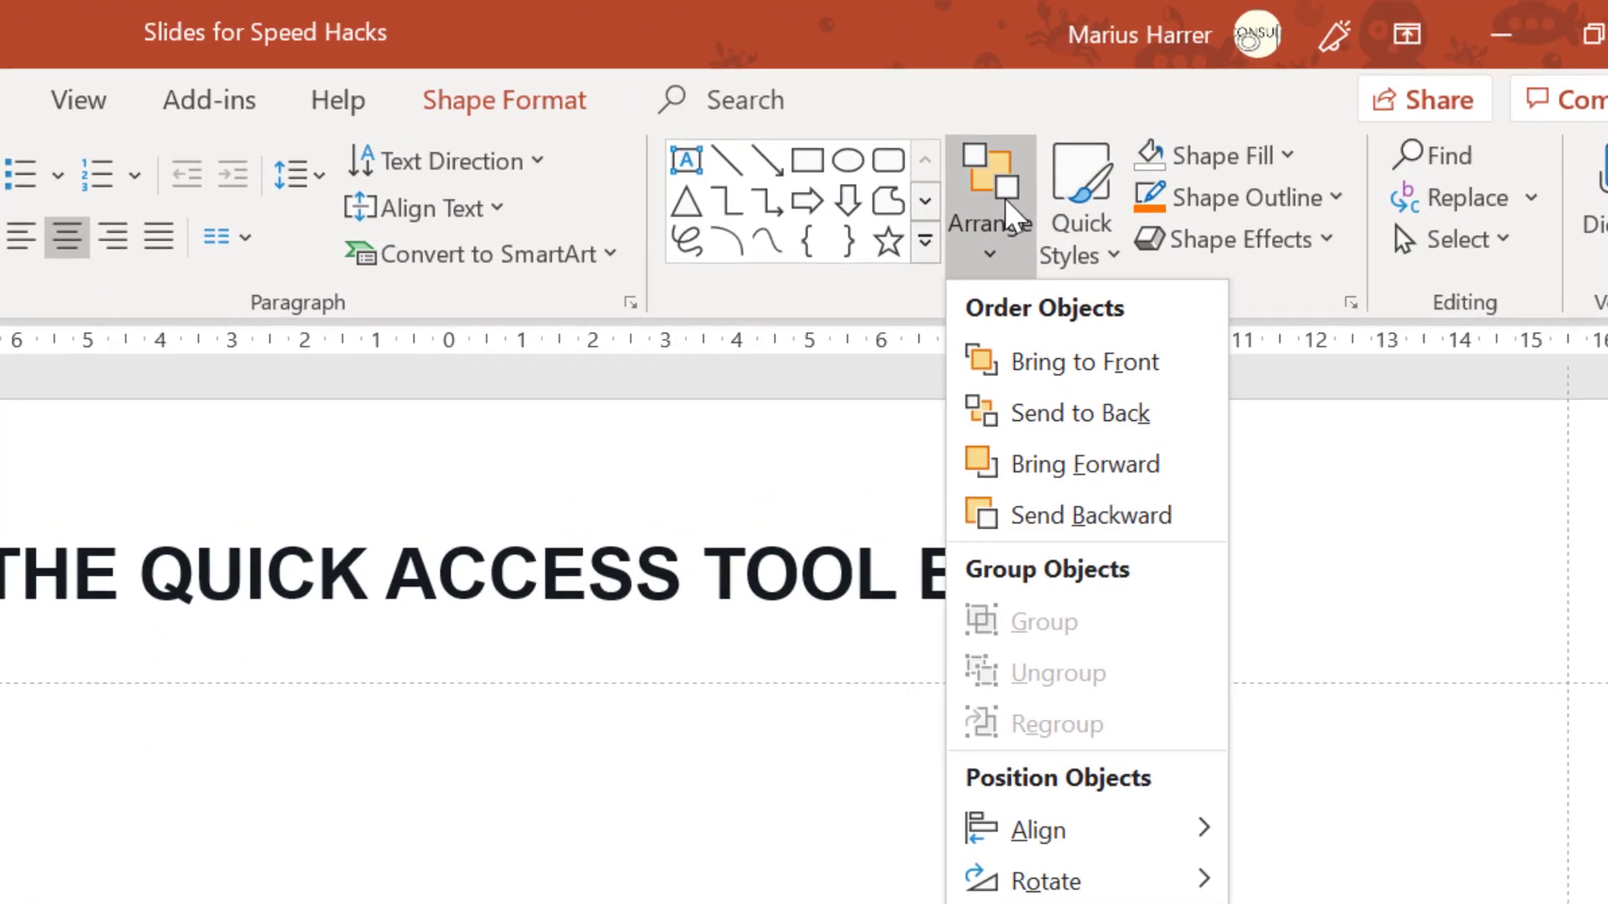
{"action": "right_click", "coordinate": [1106, 253]}
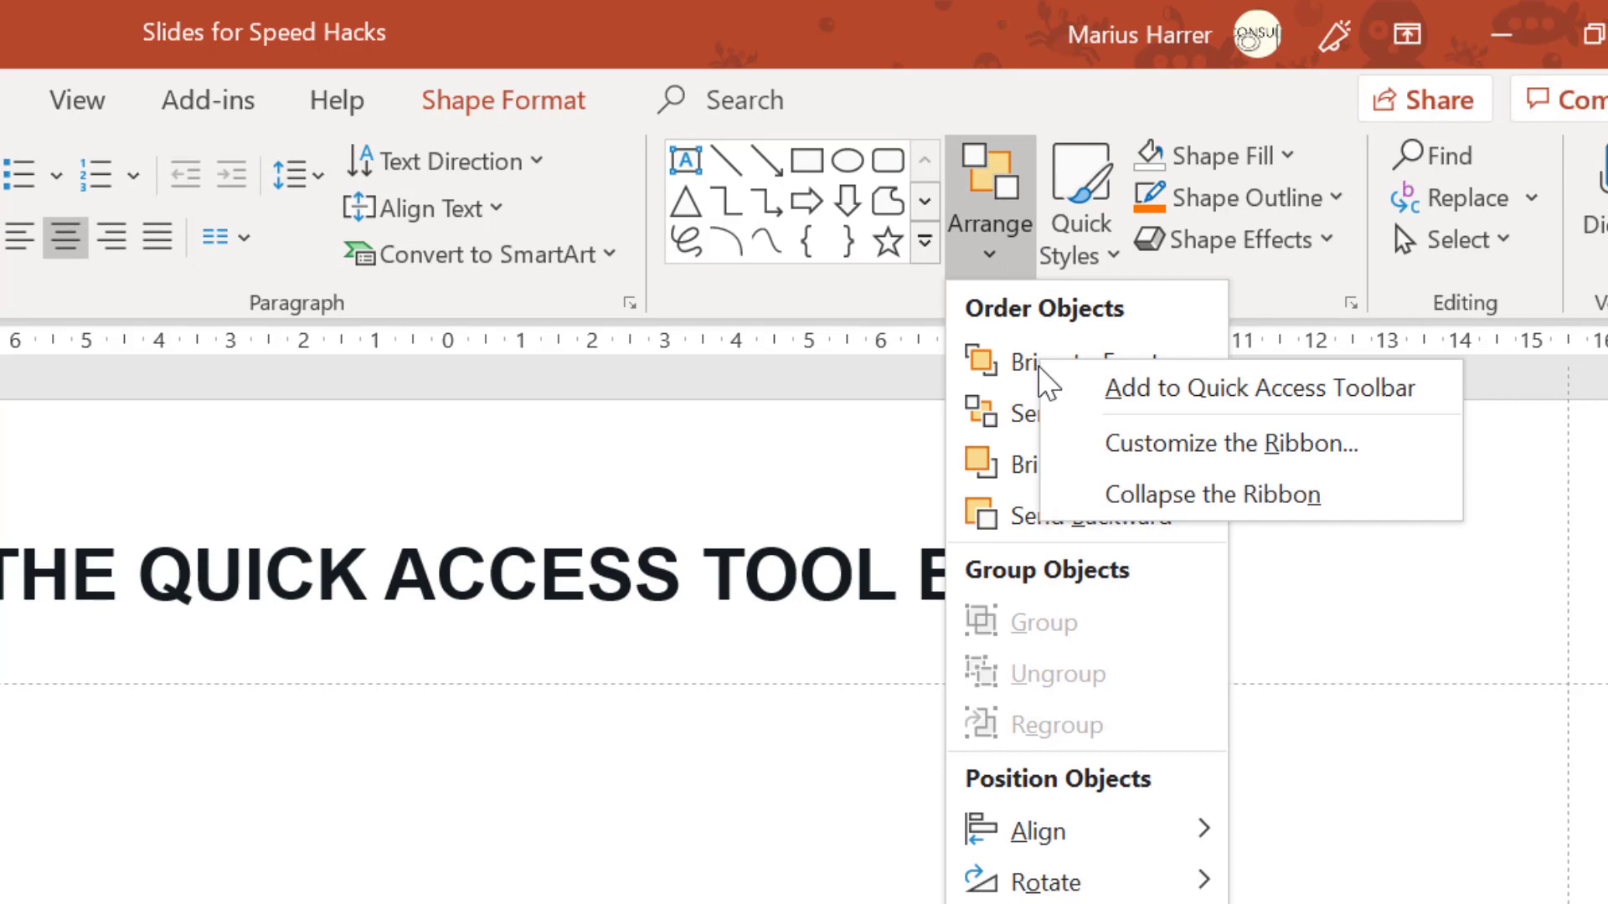
{"action": "left_click", "coordinate": [1077, 388]}
{"action": "left_click", "coordinate": [988, 229]}
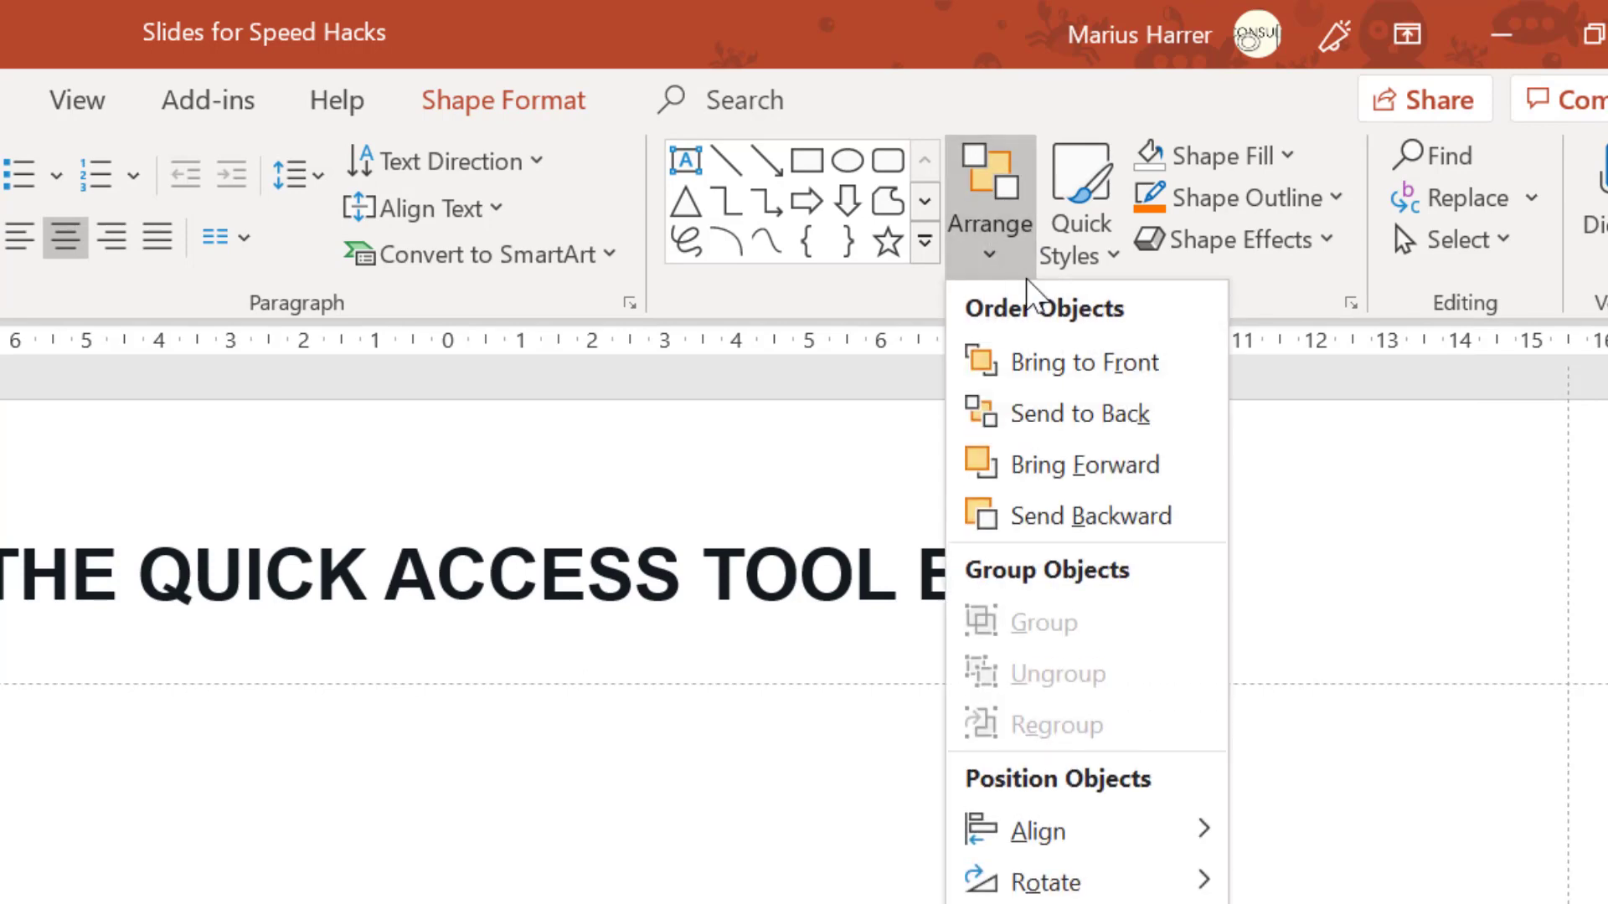
{"action": "right_click", "coordinate": [1050, 409]}
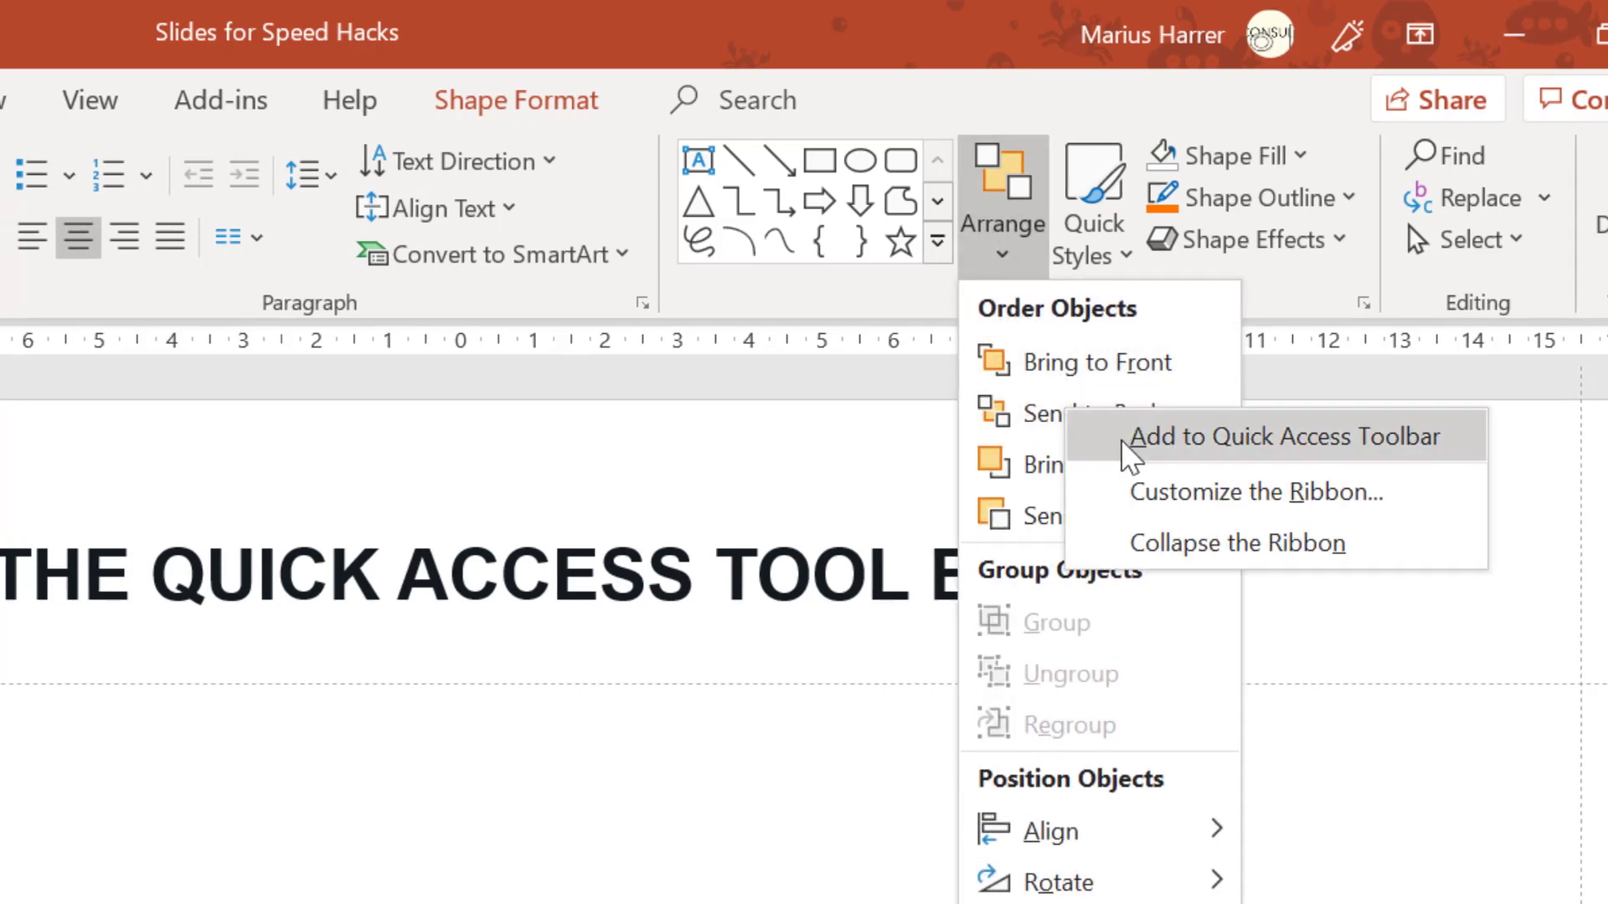
{"action": "left_click", "coordinate": [1114, 436]}
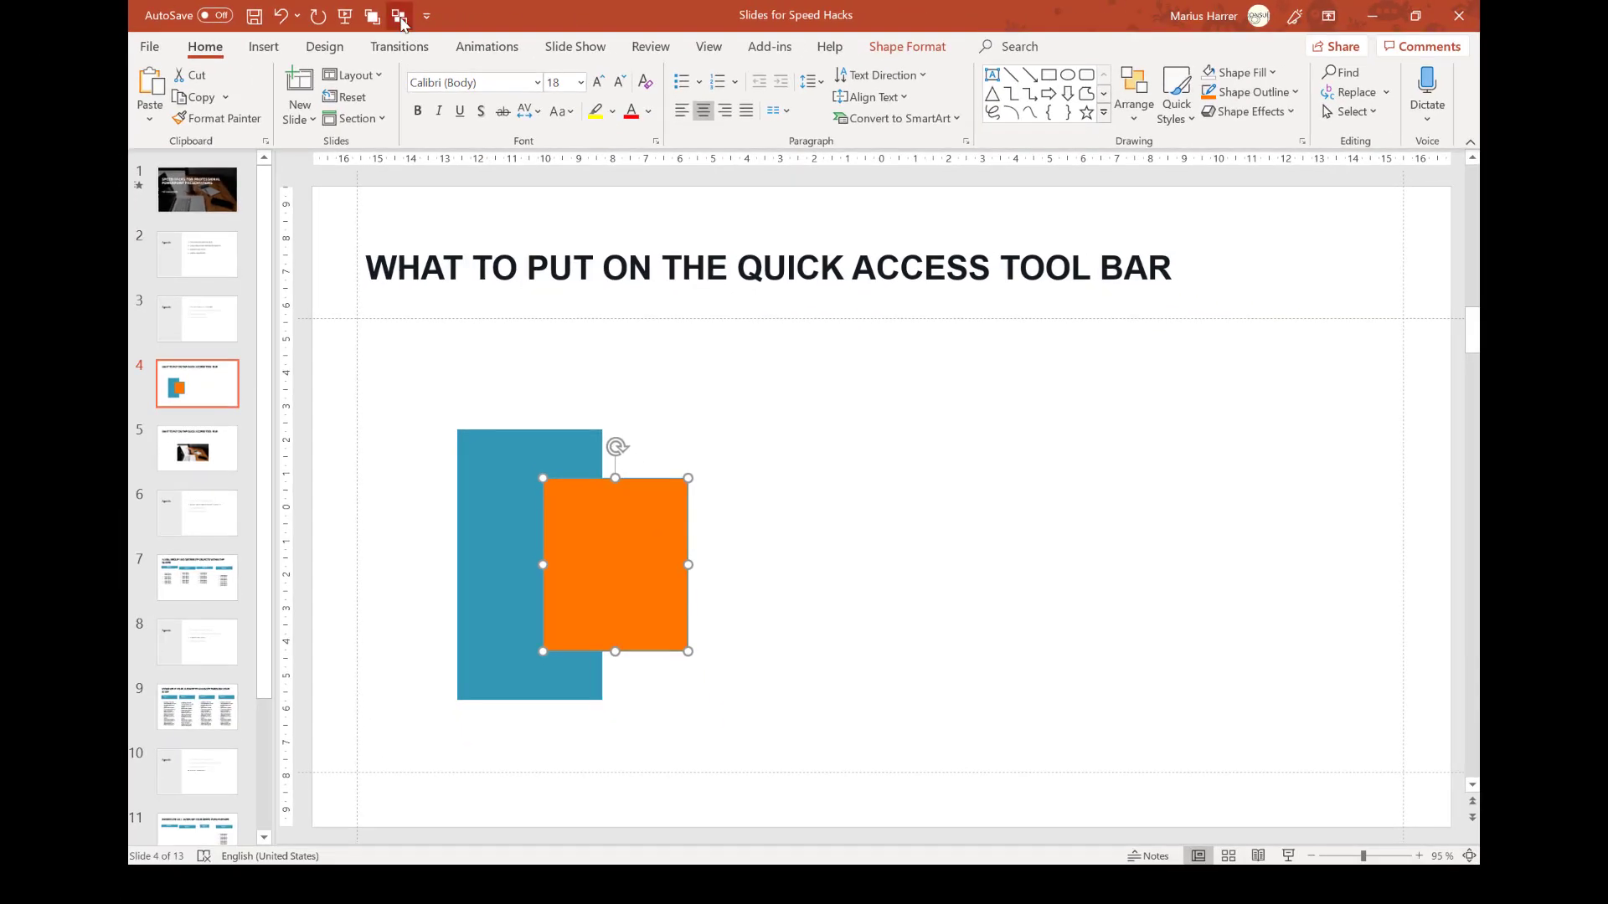
Send the orange rectangle behind the blue one, bring it back, then select both rectangles
{"action": "left_click", "coordinate": [582, 36]}
{"action": "left_click", "coordinate": [400, 18]}
{"action": "left_click", "coordinate": [806, 554]}
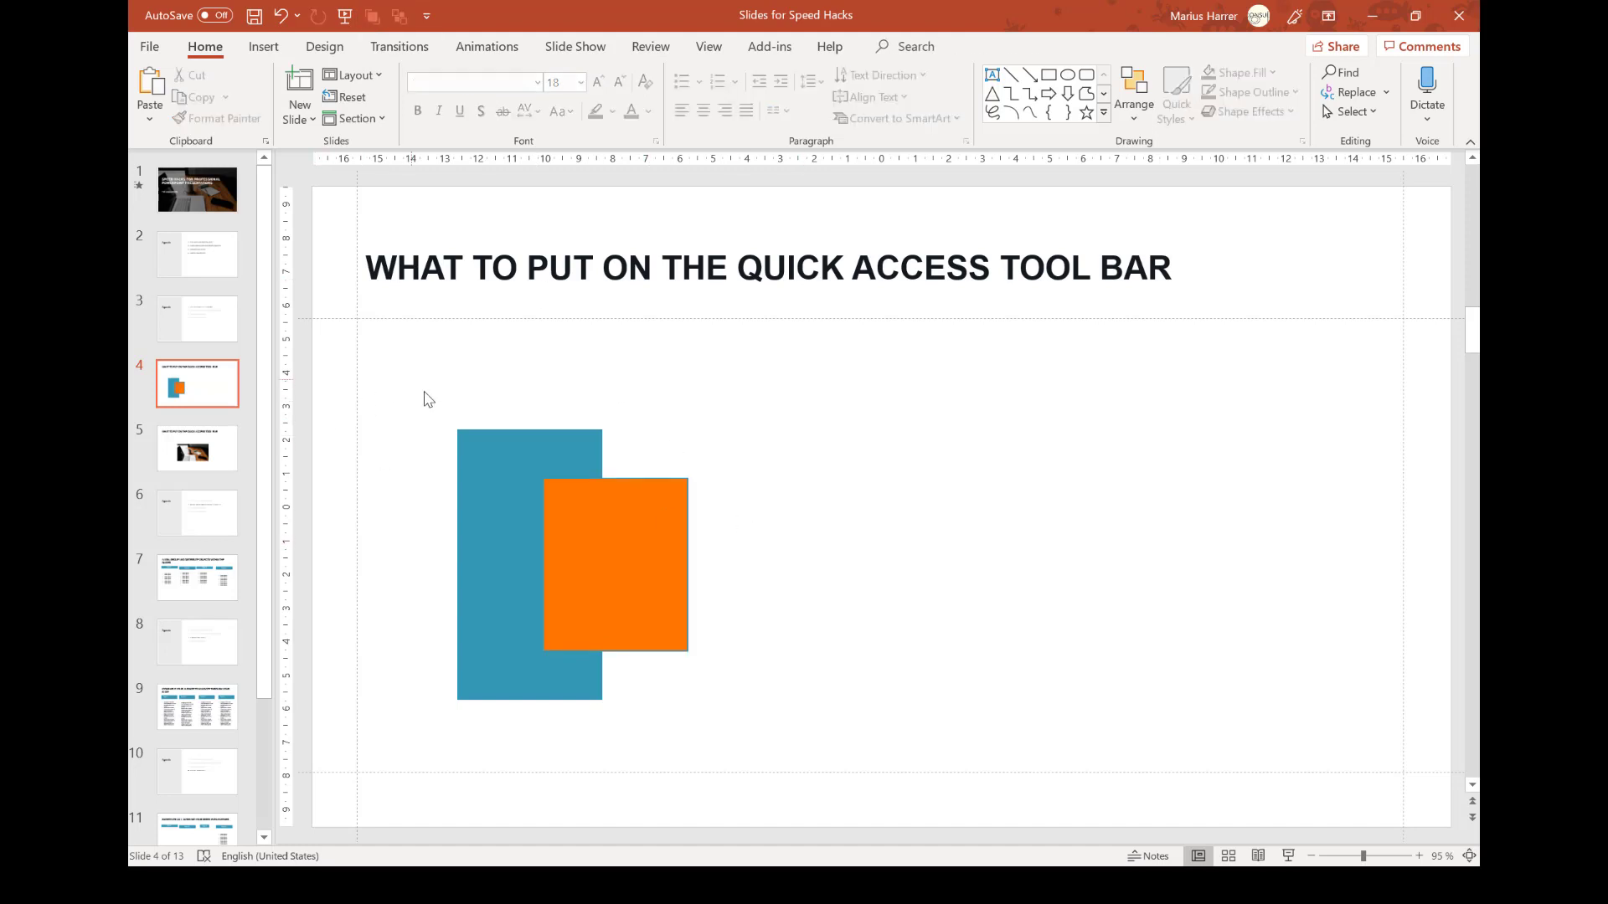
{"action": "left_click_drag", "start_coordinate": [410, 377], "coordinate": [748, 743]}
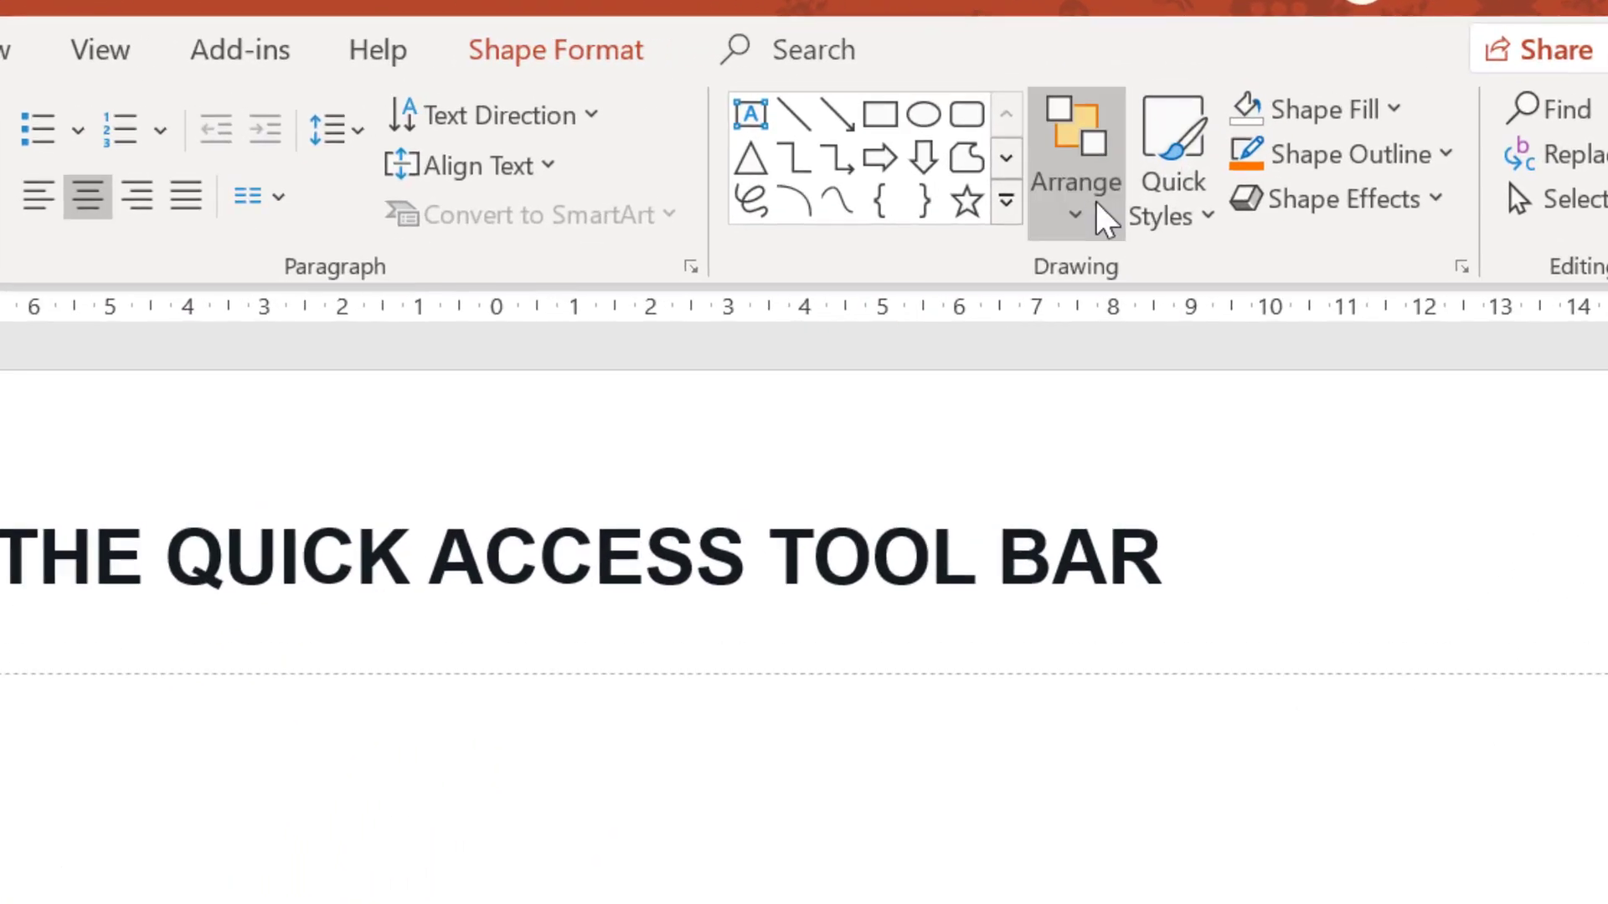
Pin the Group and Ungroup commands to the Quick Access Toolbar
{"action": "left_click", "coordinate": [1095, 199]}
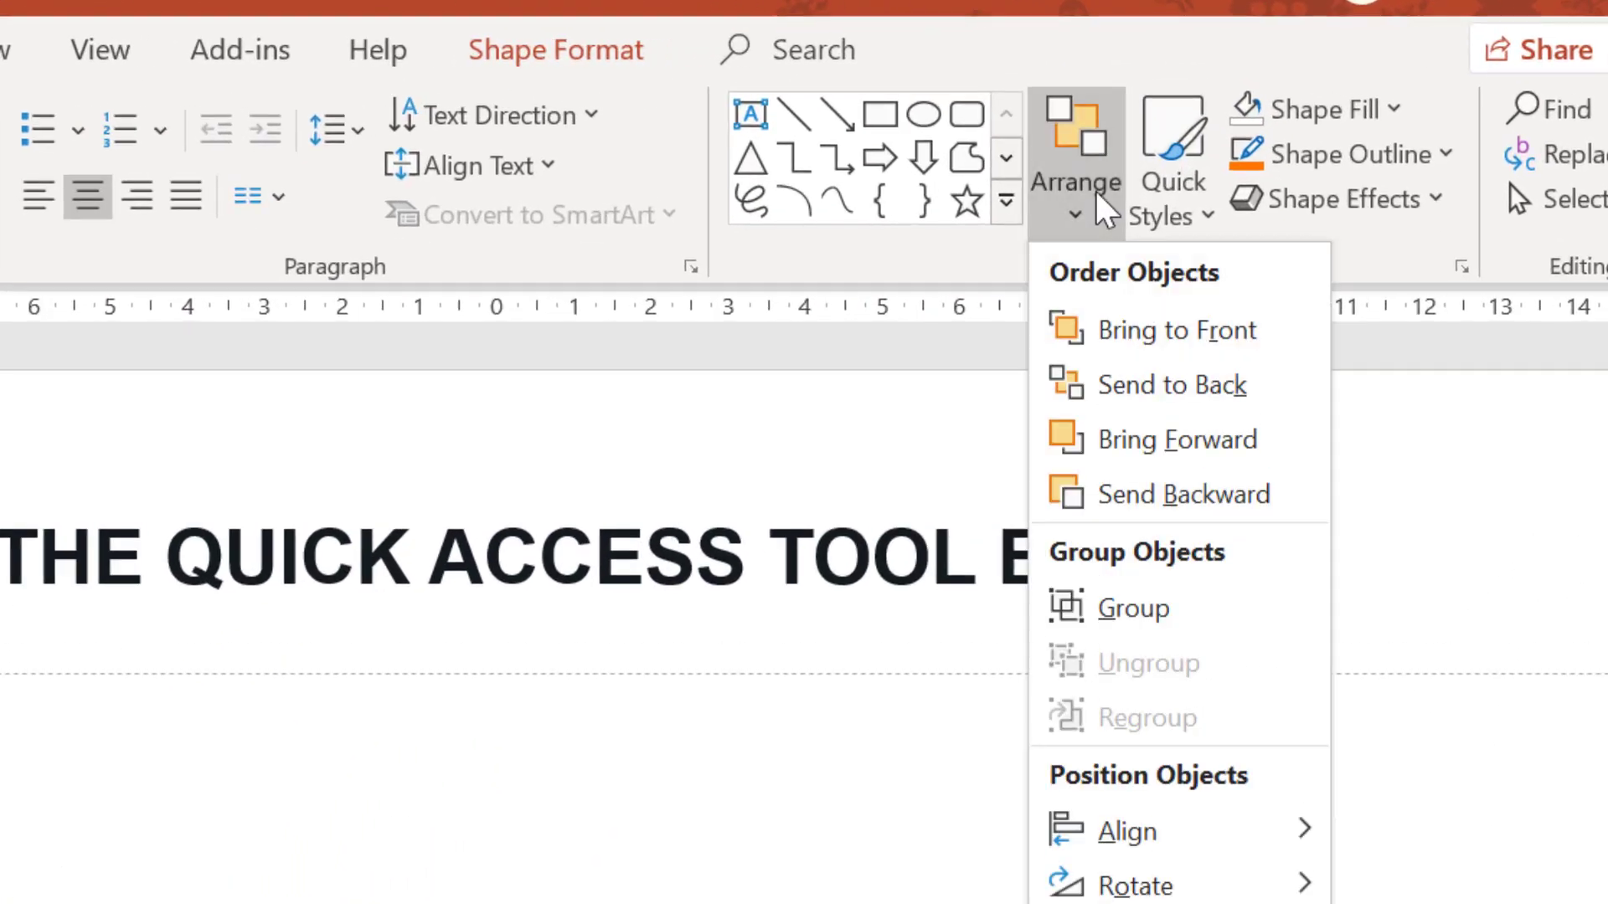
{"action": "right_click", "coordinate": [1089, 601]}
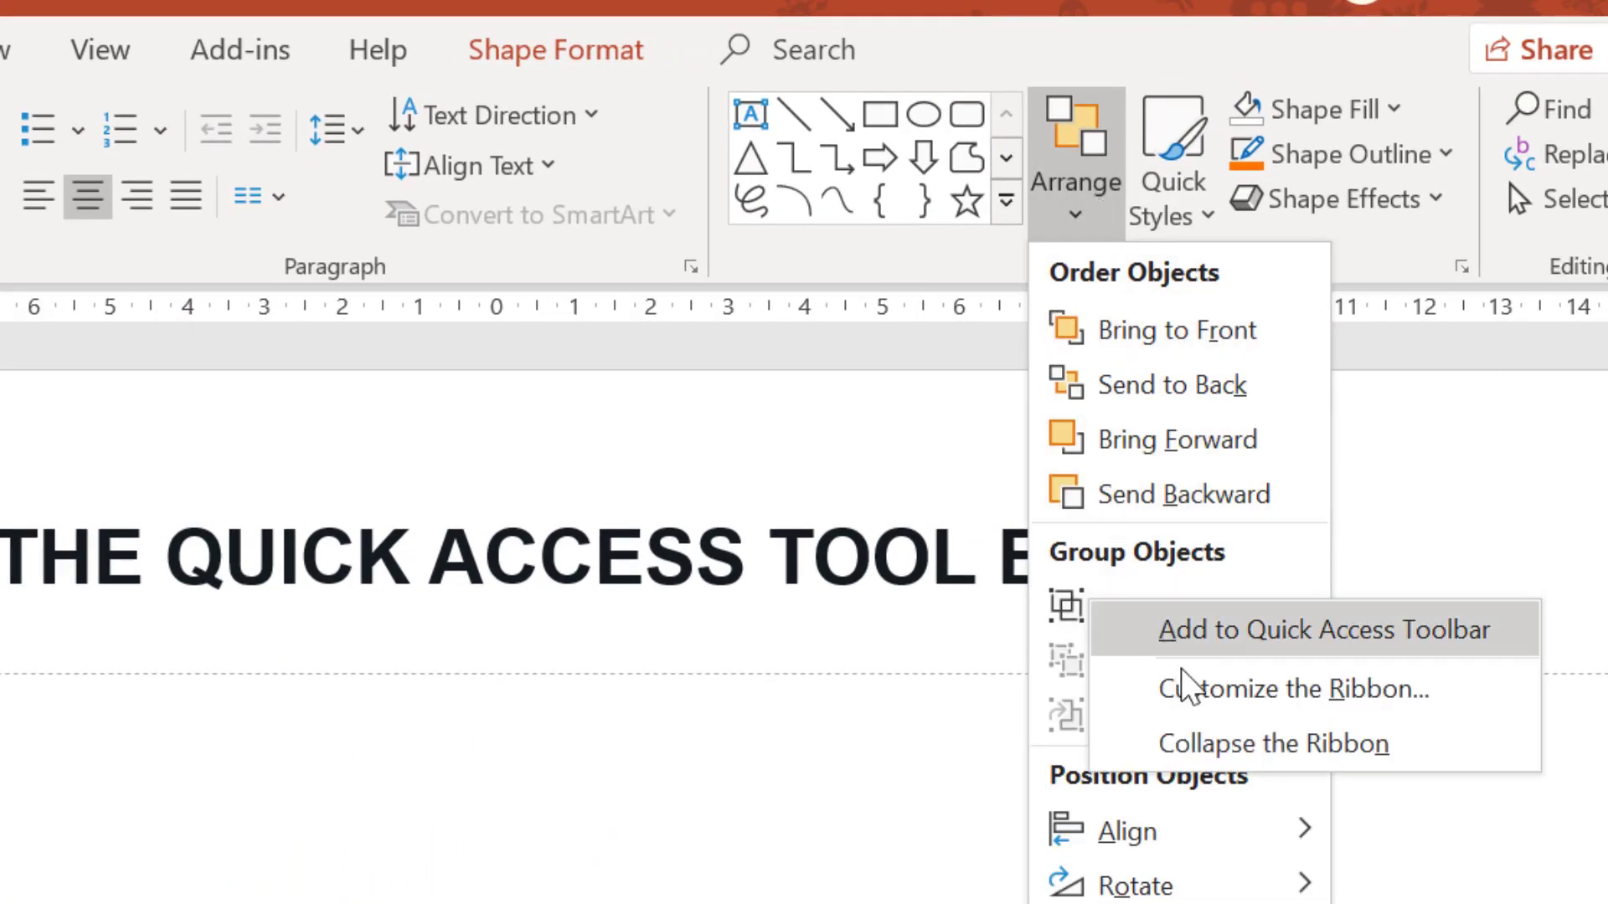
{"action": "left_click", "coordinate": [1174, 642]}
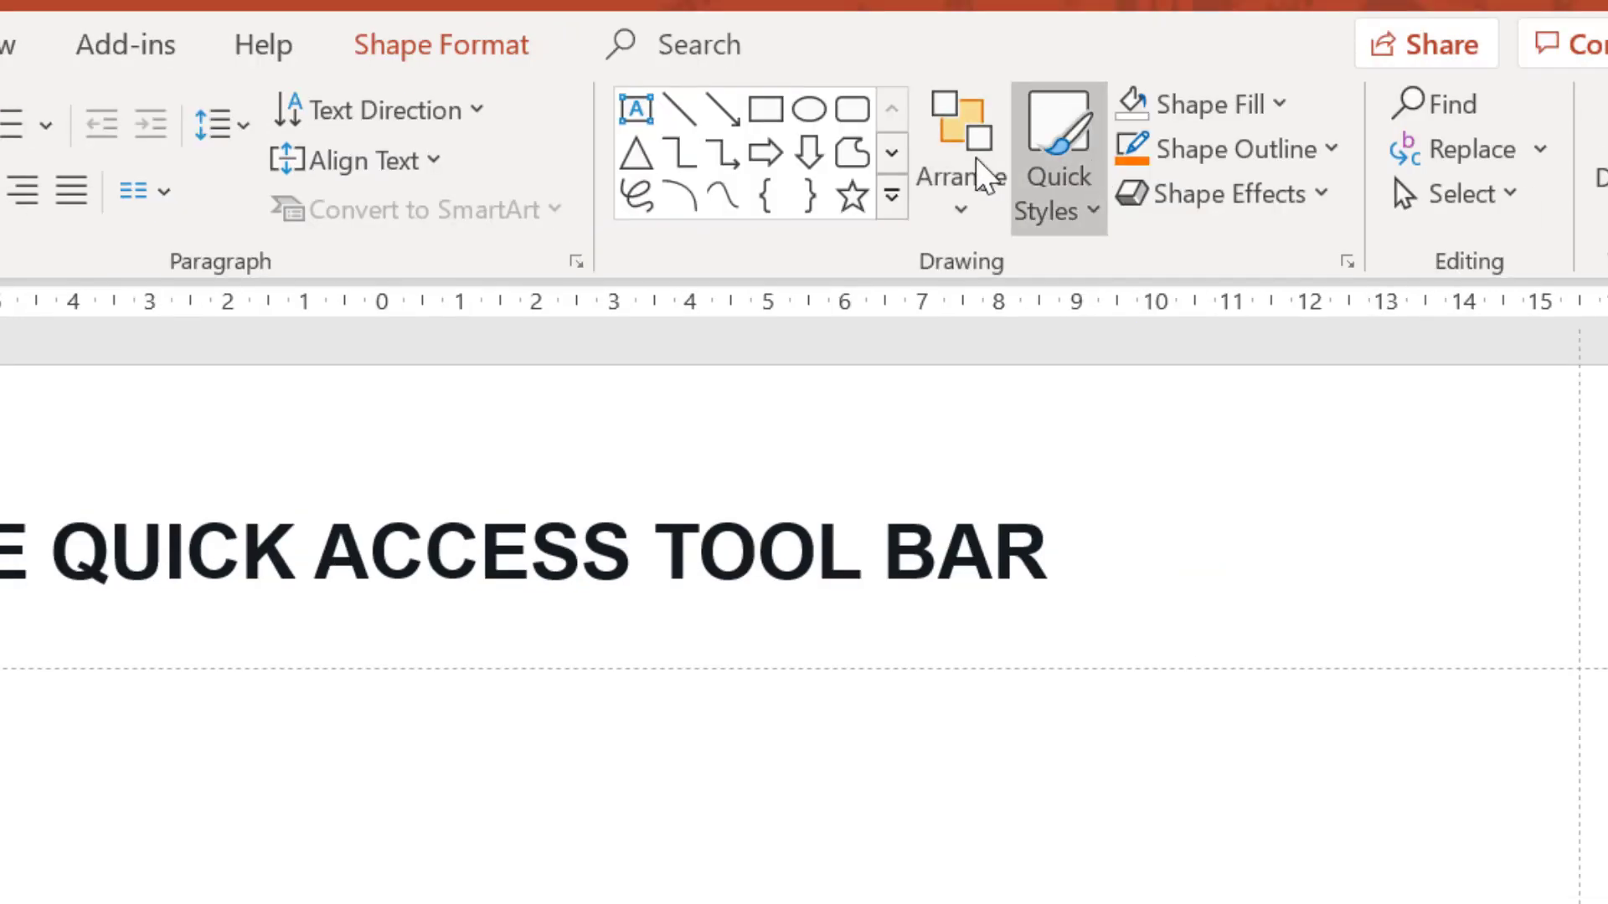
{"action": "left_click", "coordinate": [962, 158]}
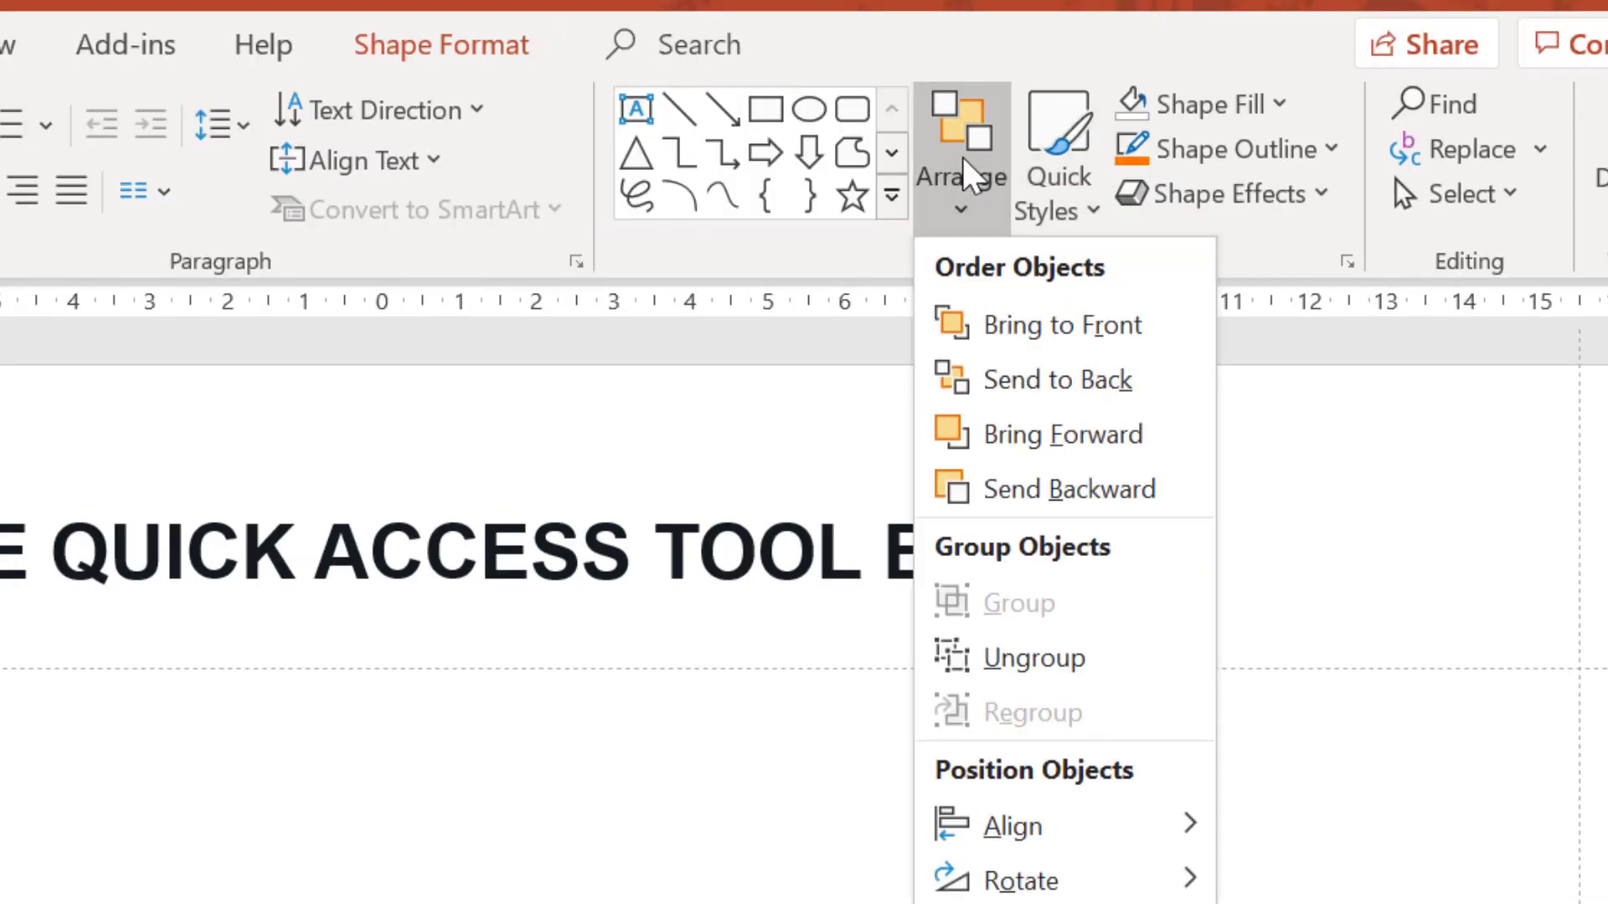
{"action": "right_click", "coordinate": [1020, 654]}
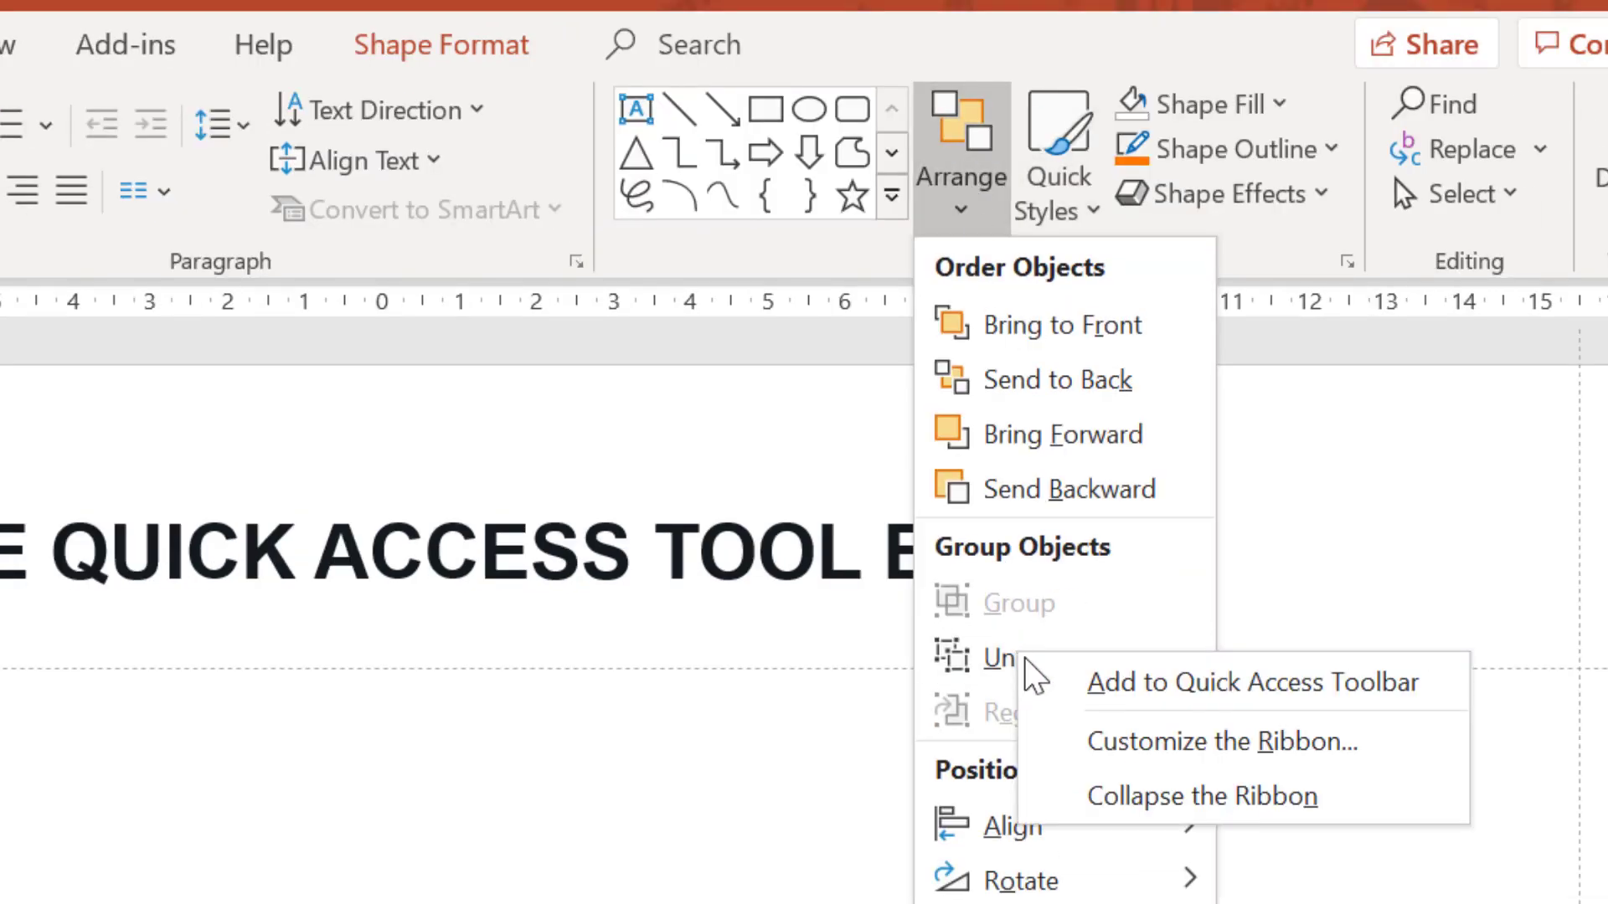
{"action": "left_click", "coordinate": [1089, 680]}
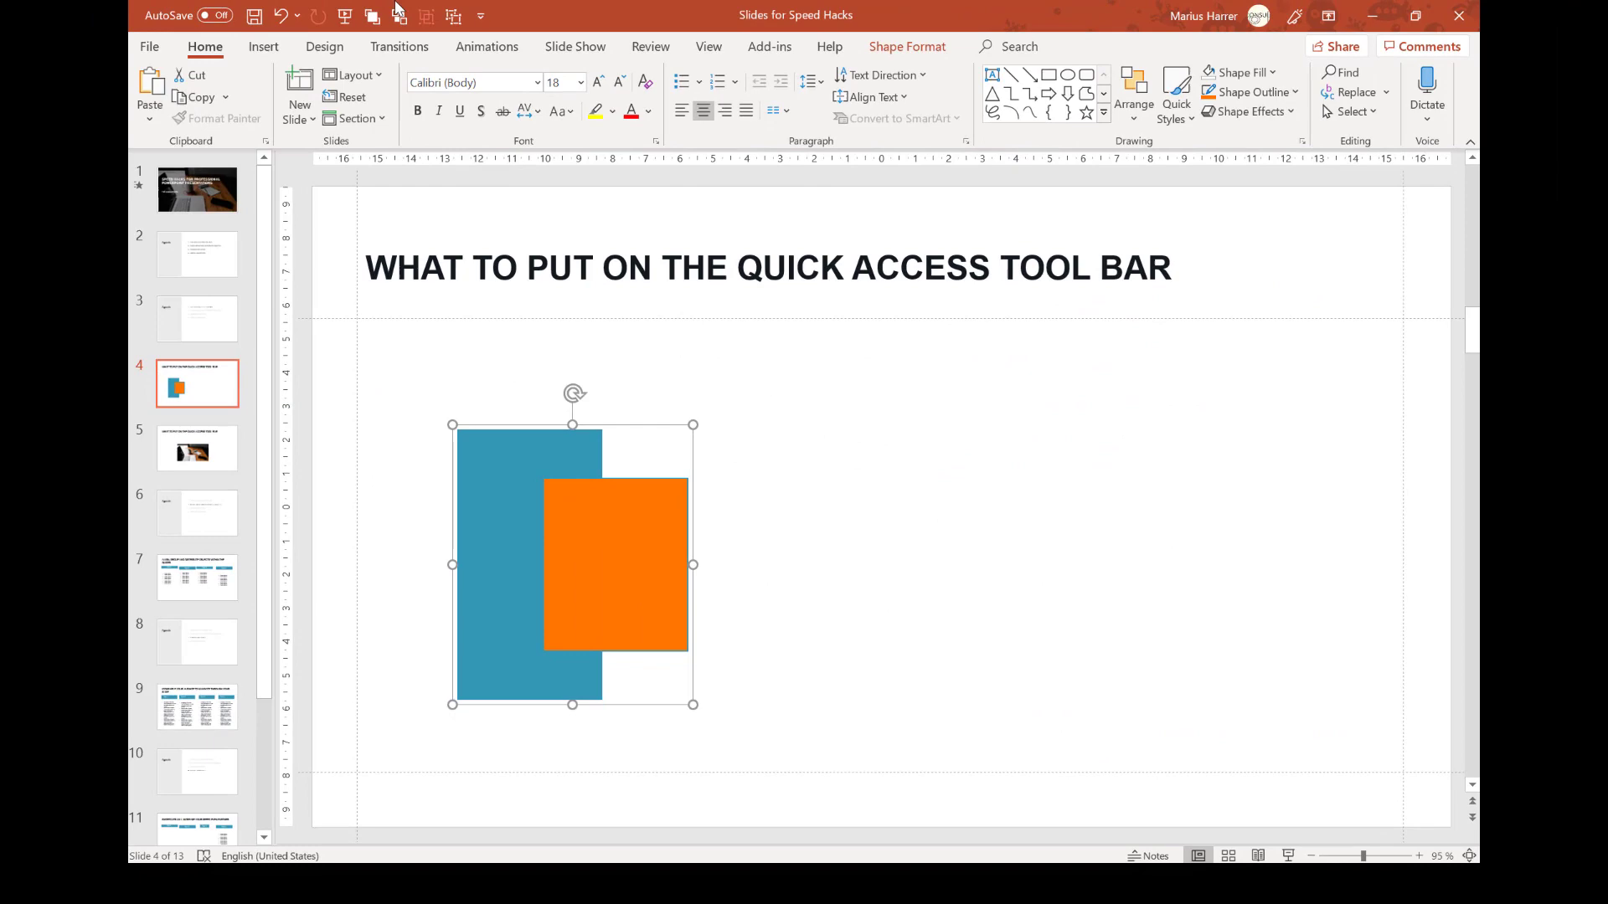
Ungroup the blue and orange rectangles and select both again
{"action": "left_click", "coordinate": [453, 15]}
{"action": "left_click", "coordinate": [777, 462]}
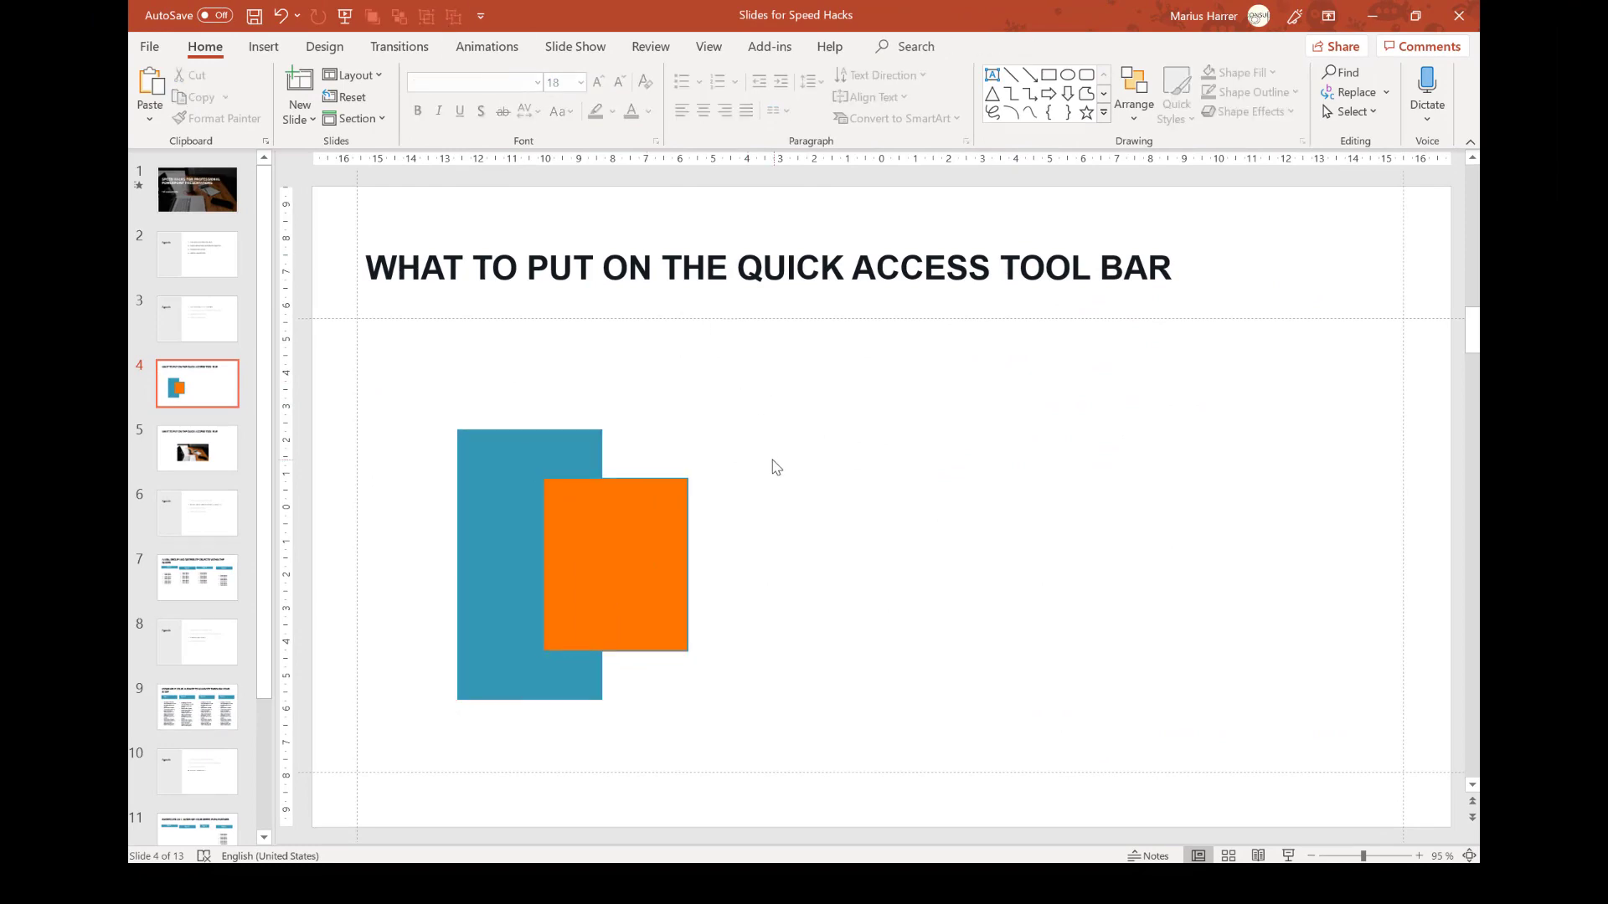
{"action": "left_click_drag", "start_coordinate": [421, 414], "coordinate": [742, 758]}
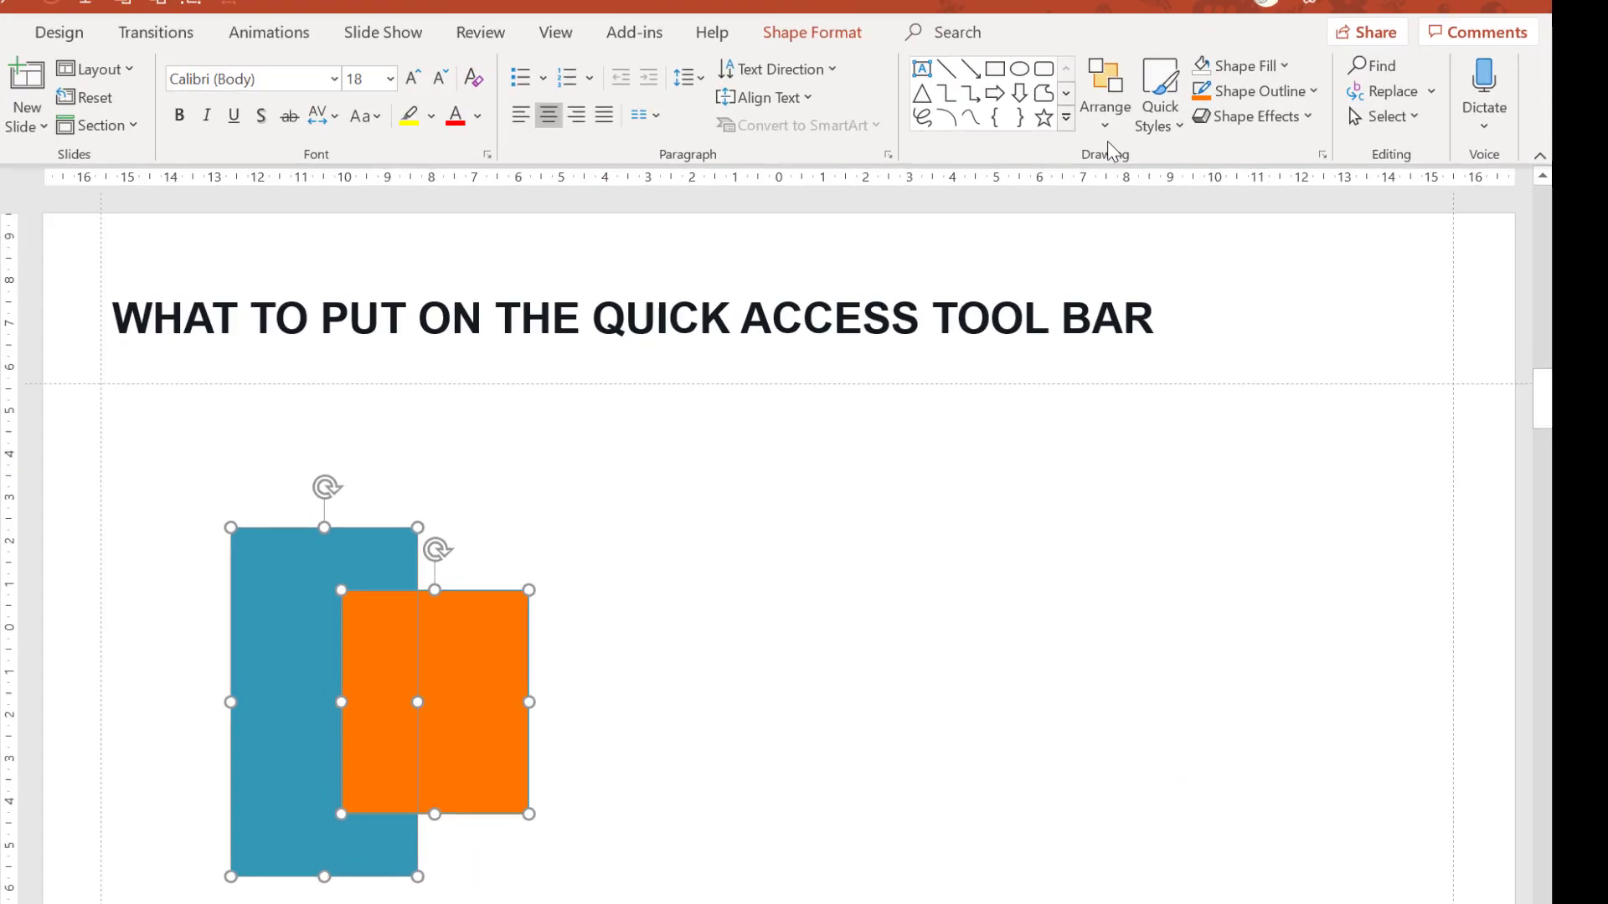
Pin Align Left and Align Right to the Quick Access Toolbar
{"action": "left_click", "coordinate": [1134, 97]}
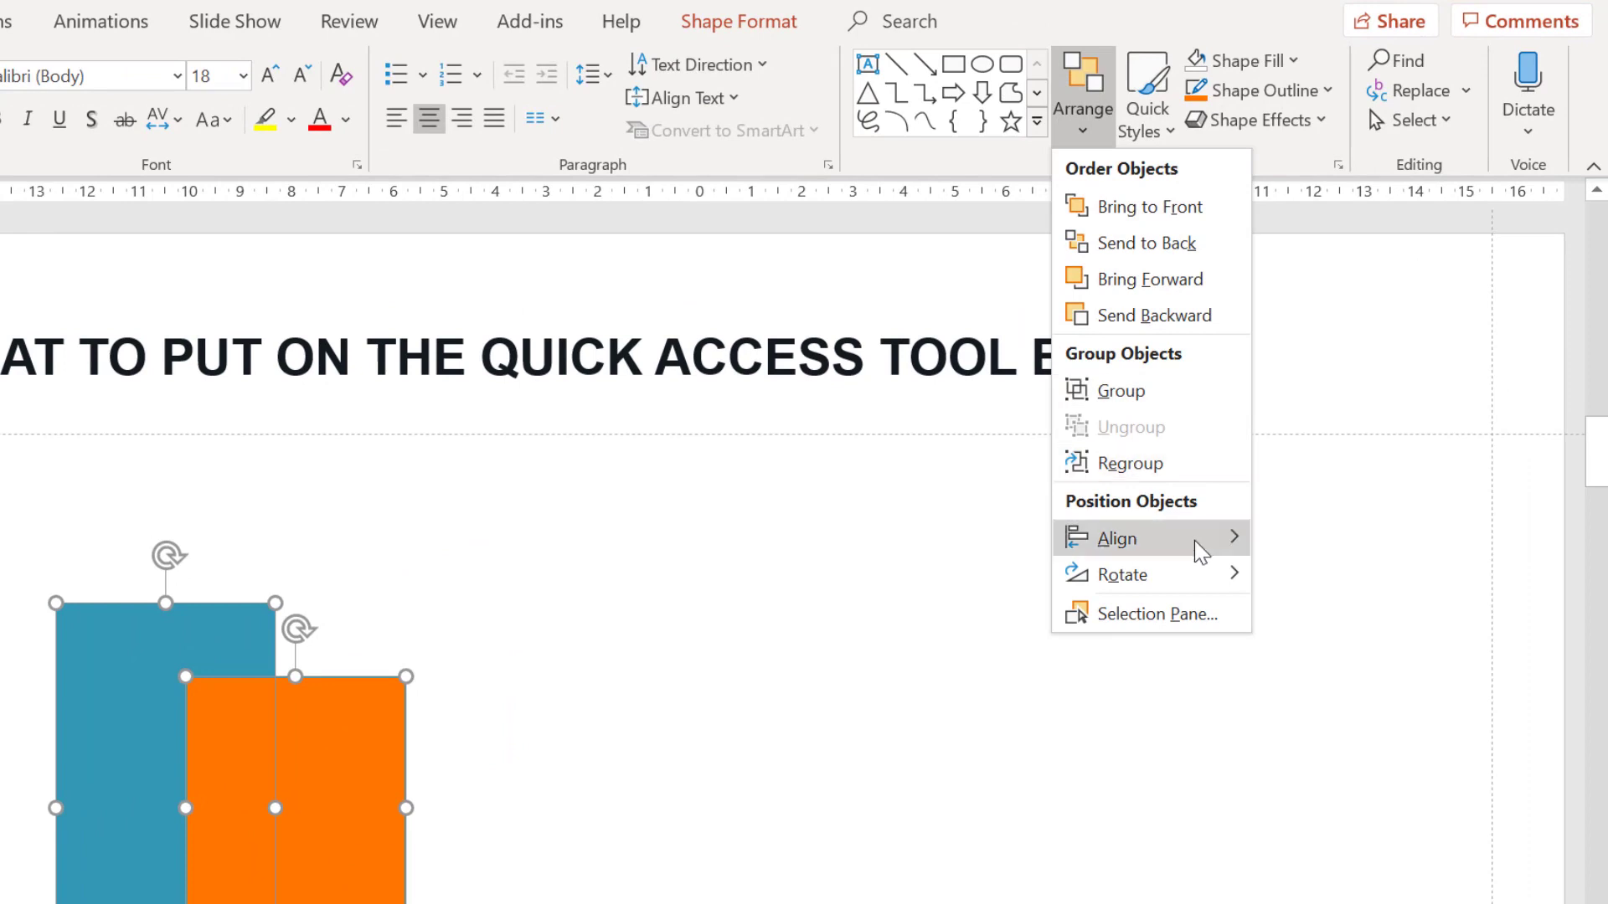
{"action": "mouse_move", "coordinate": [1201, 553]}
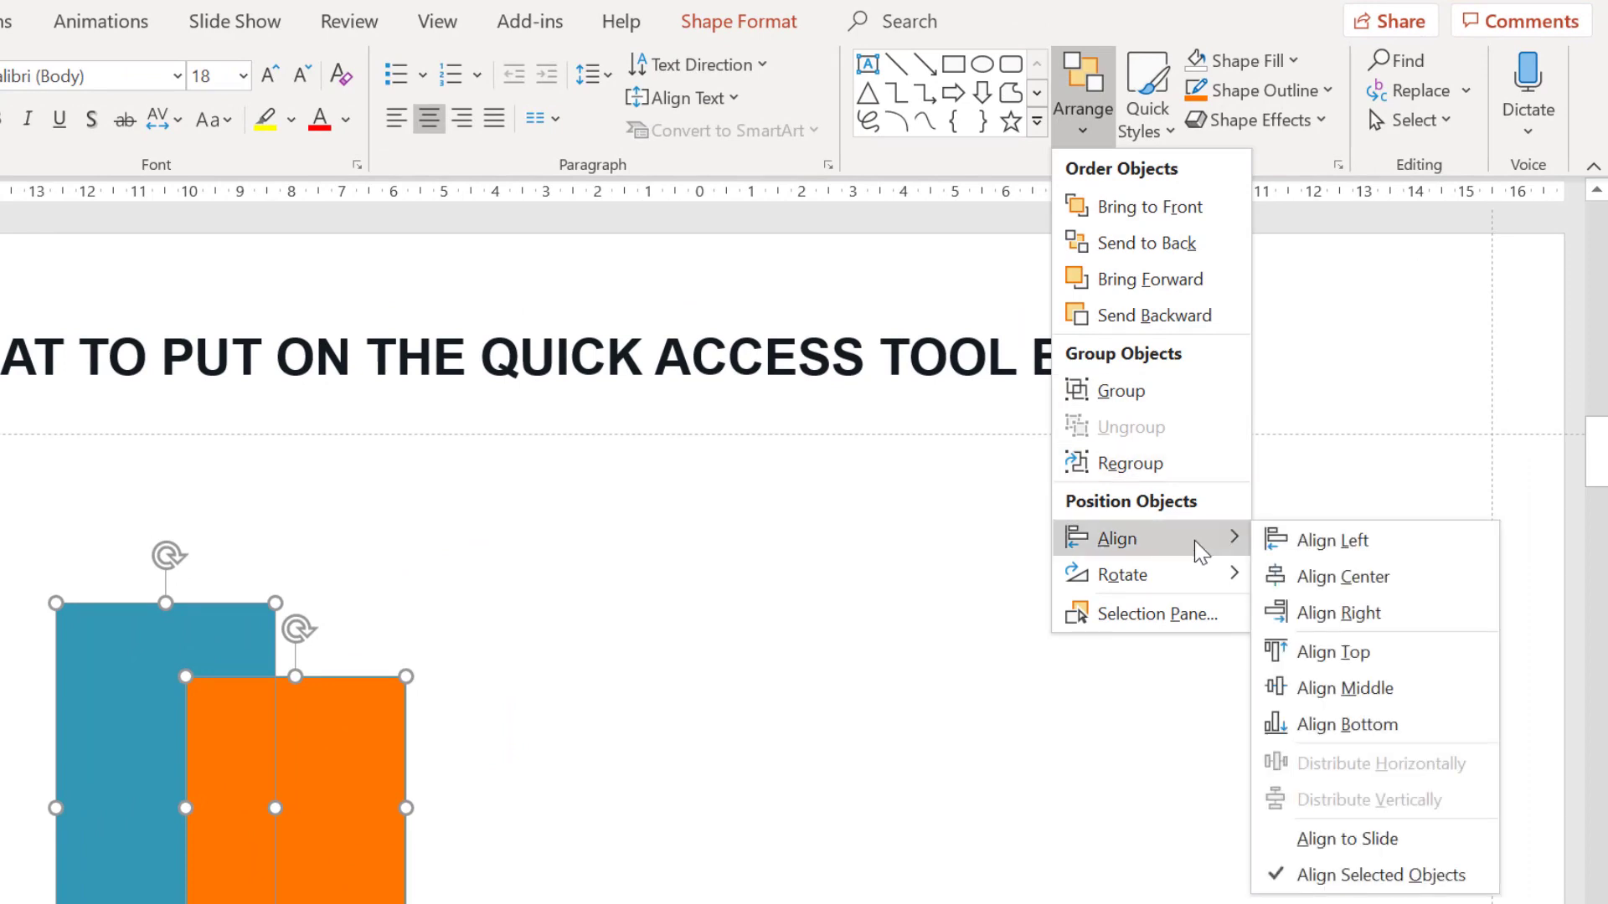
{"action": "right_click", "coordinate": [1308, 540]}
{"action": "left_click", "coordinate": [1244, 557]}
{"action": "left_click", "coordinate": [1083, 96]}
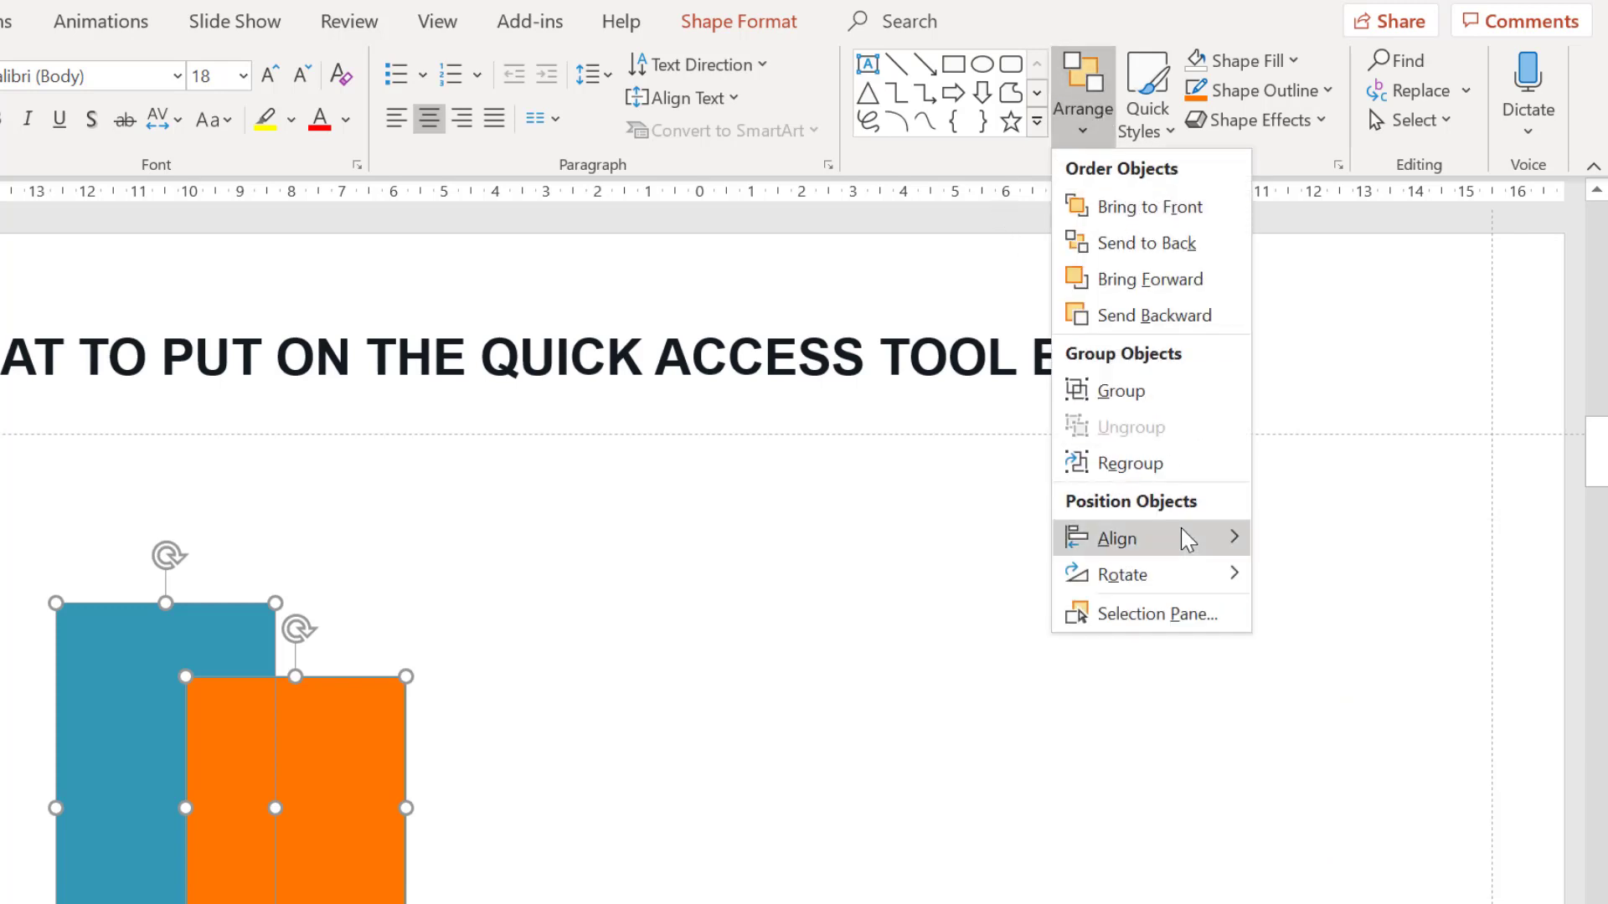
{"action": "mouse_move", "coordinate": [1184, 538]}
{"action": "right_click", "coordinate": [1323, 613]}
{"action": "left_click", "coordinate": [1231, 654]}
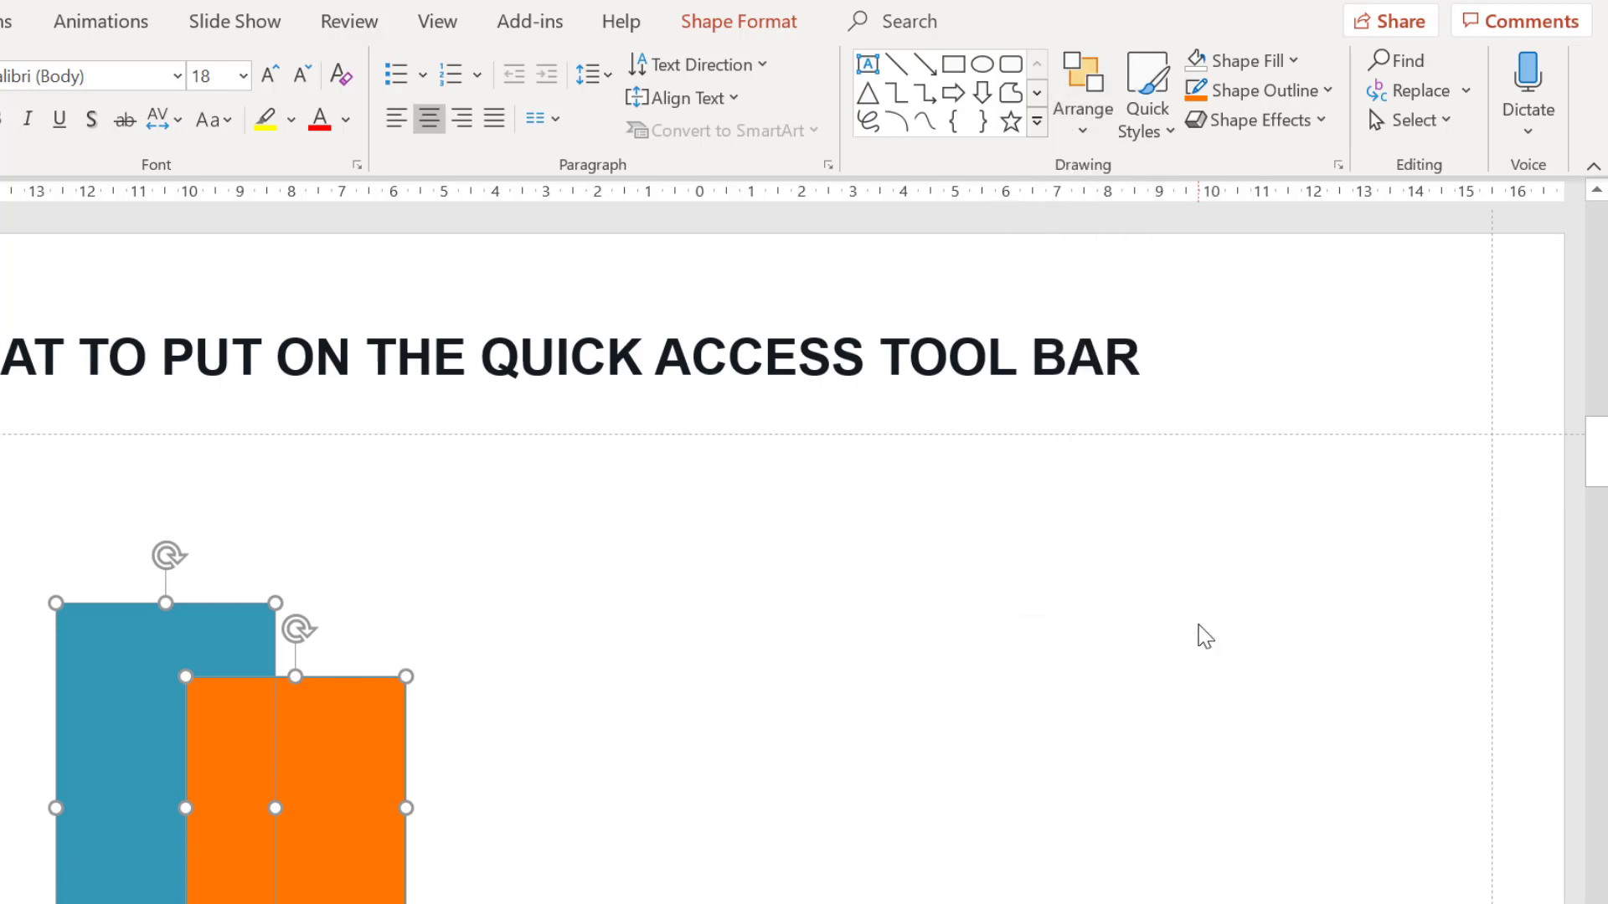
Pin Align Bottom, Align Top and Align Center to the Quick Access Toolbar
{"action": "left_click", "coordinate": [1107, 102]}
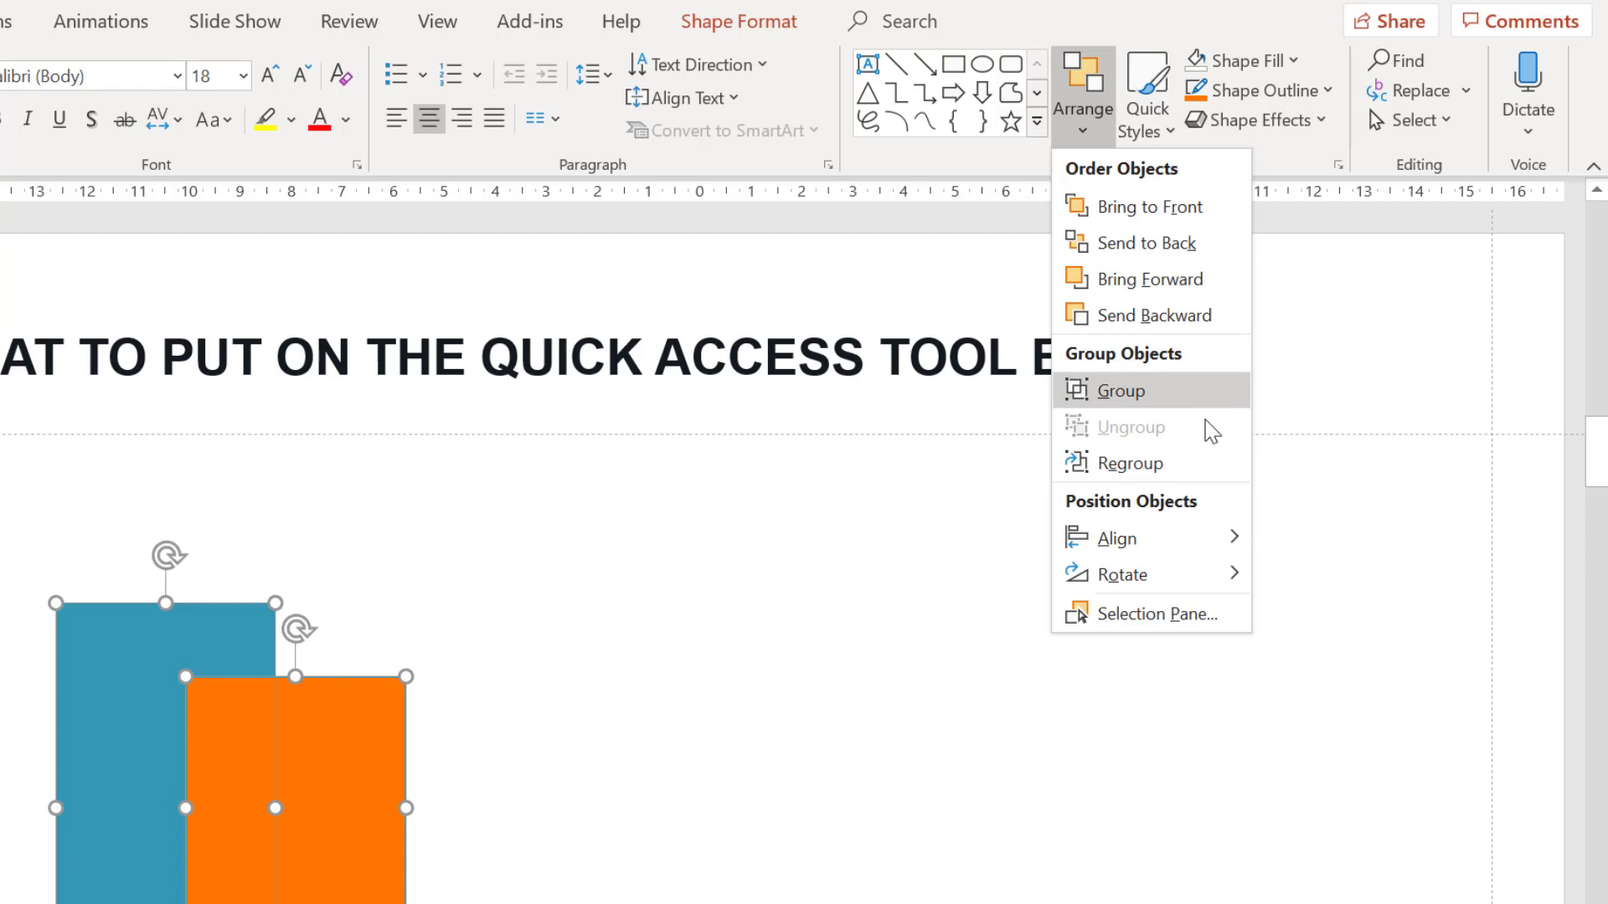
{"action": "mouse_move", "coordinate": [1227, 535]}
{"action": "right_click", "coordinate": [1345, 725]}
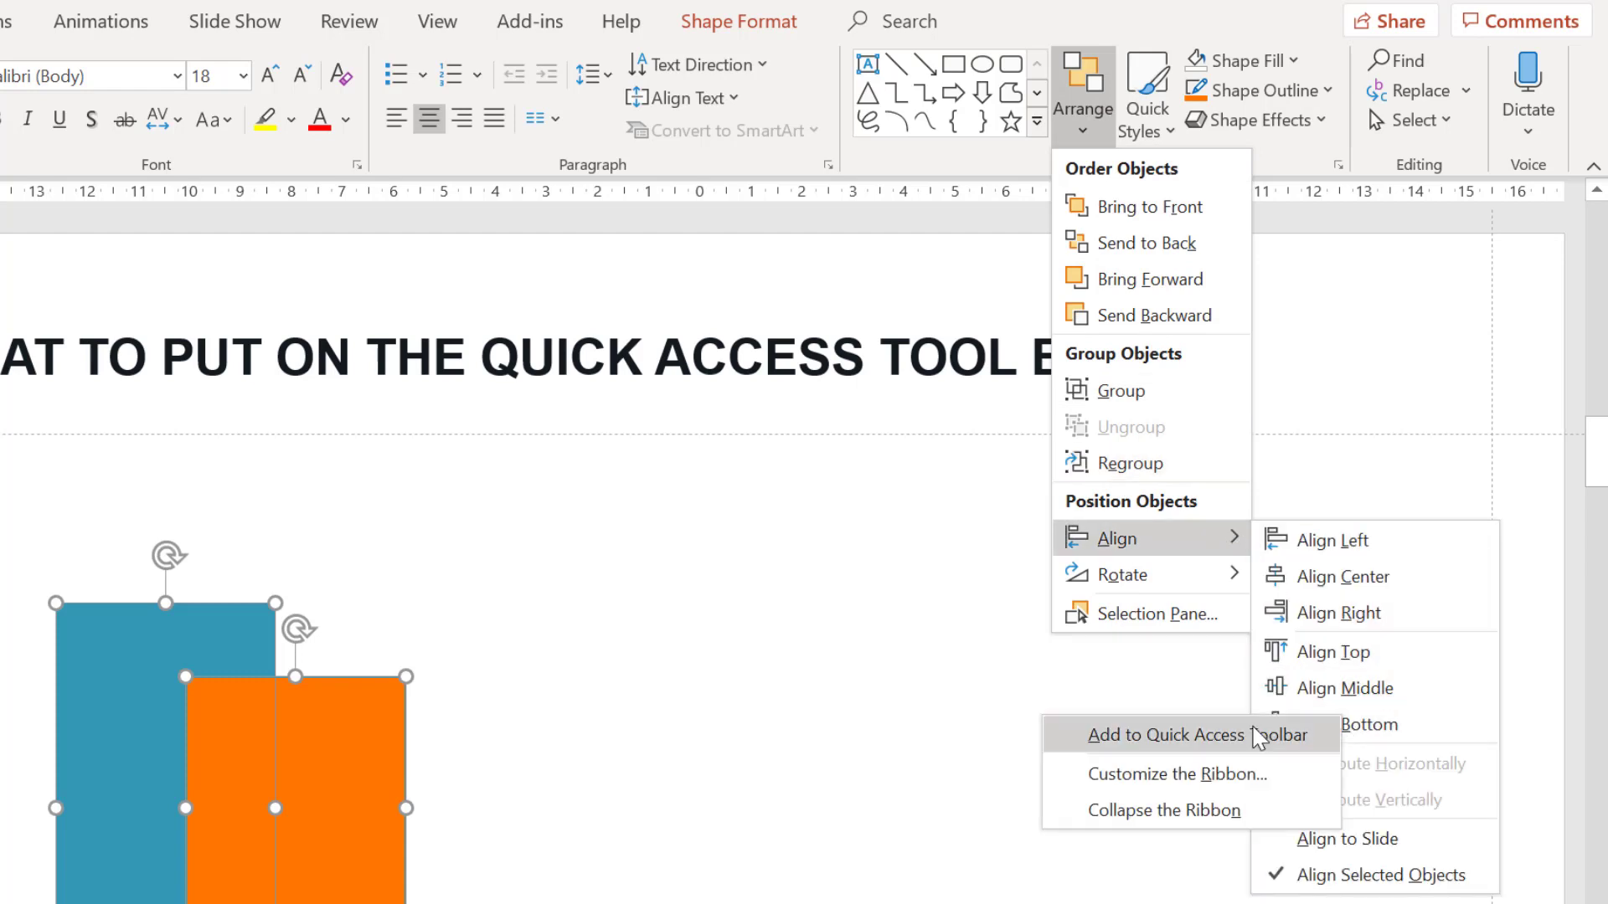
{"action": "left_click", "coordinate": [1260, 734]}
{"action": "left_click", "coordinate": [1083, 104]}
{"action": "mouse_move", "coordinate": [1223, 544]}
{"action": "right_click", "coordinate": [1350, 664]}
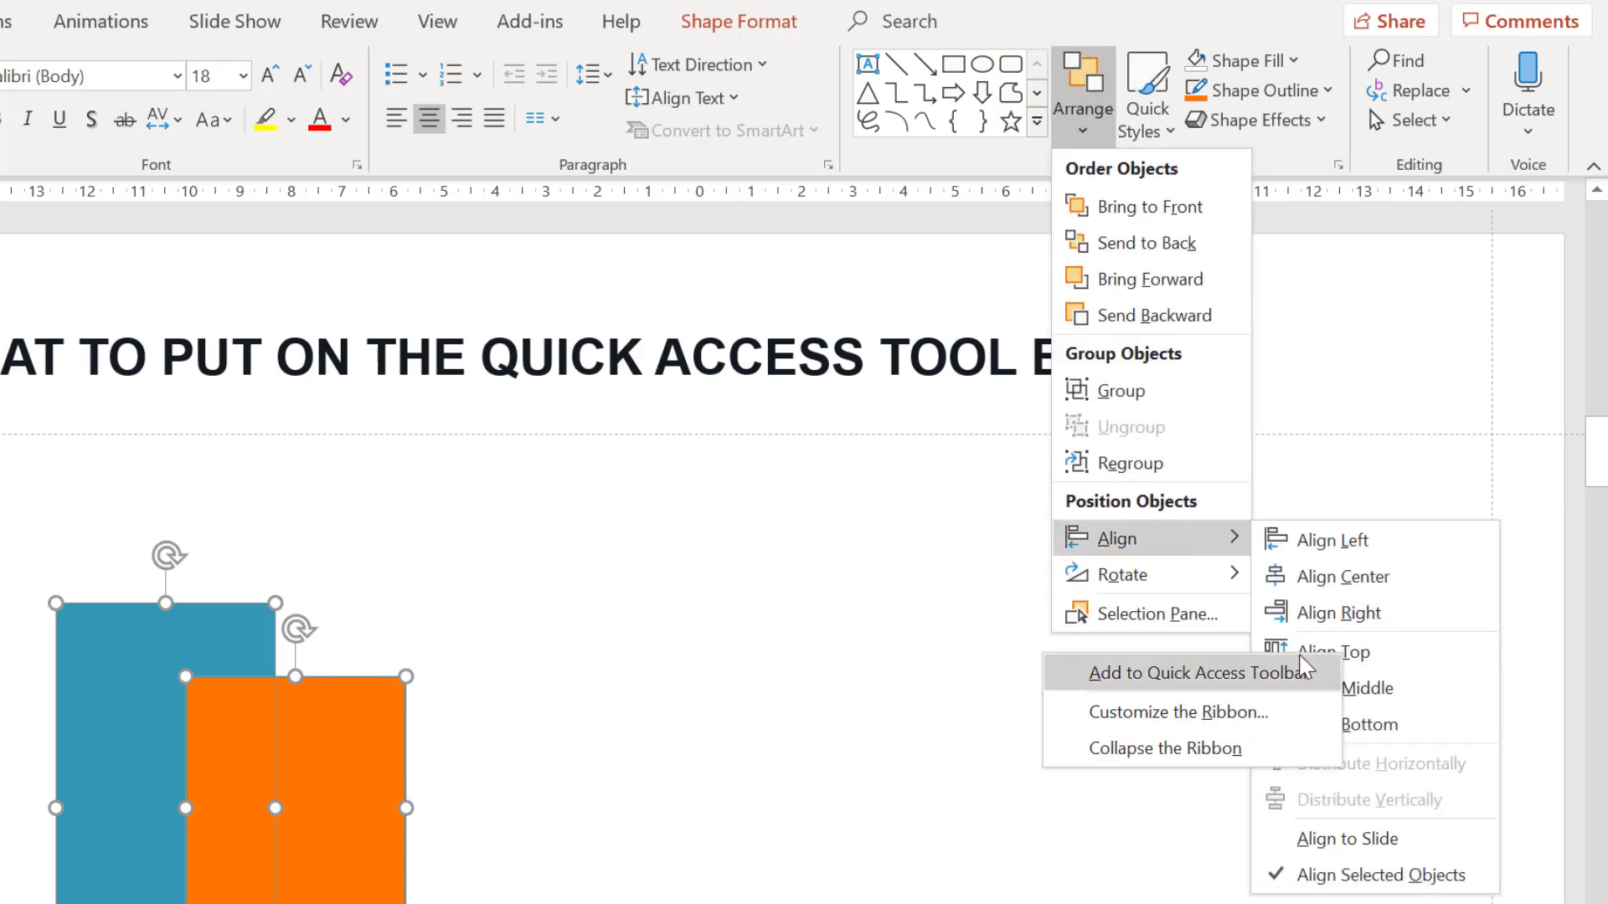
{"action": "left_click", "coordinate": [1289, 670]}
{"action": "left_click", "coordinate": [1088, 125]}
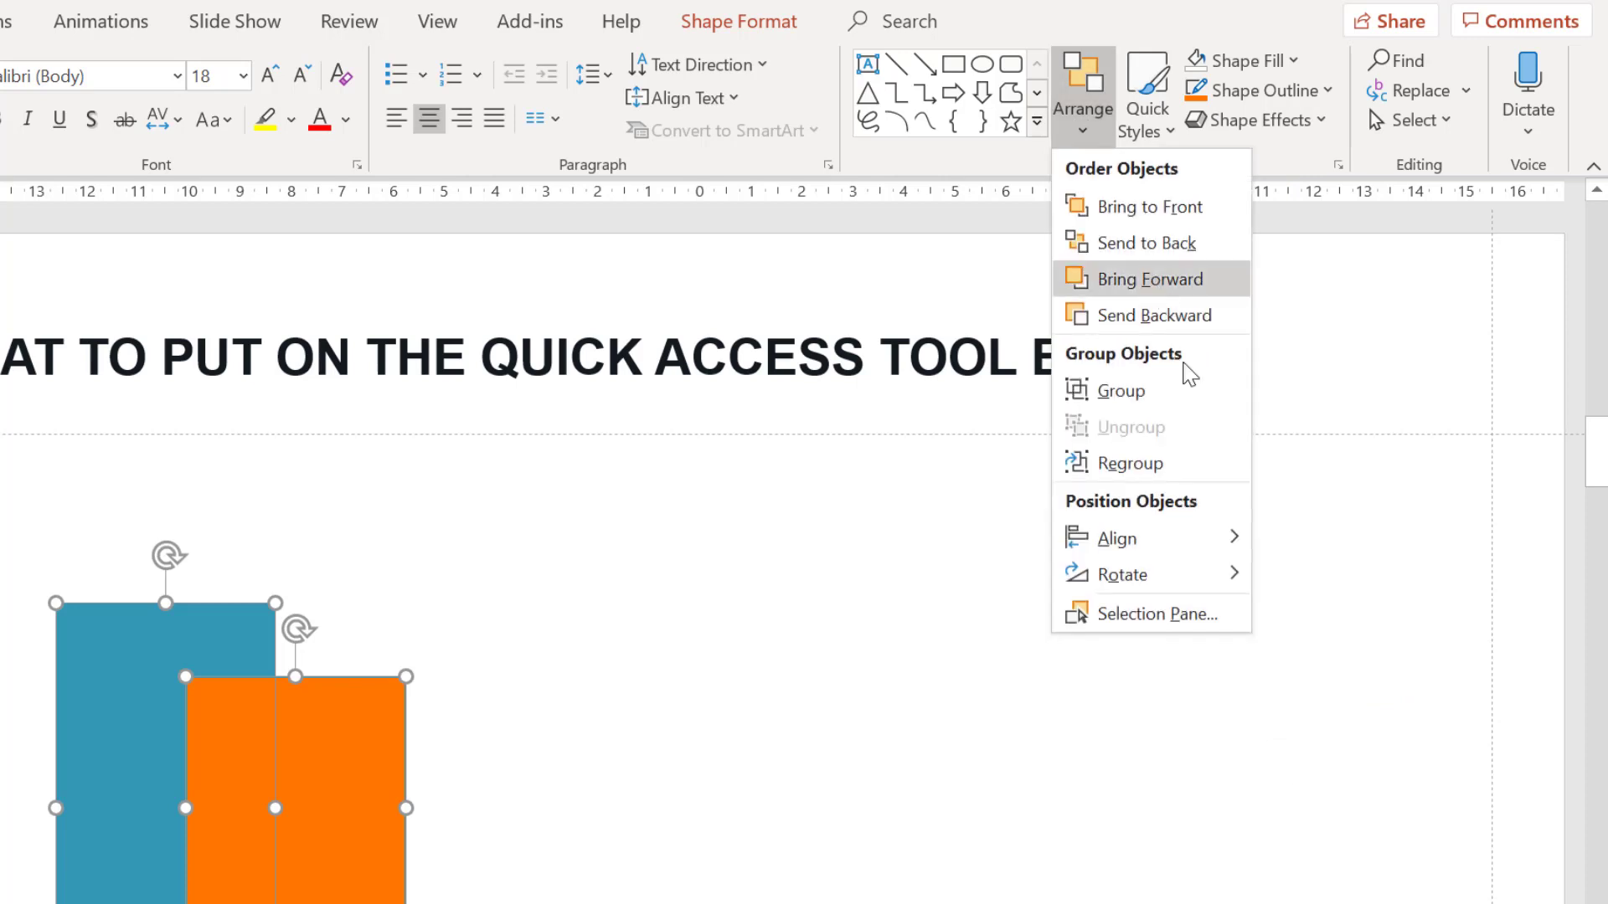
{"action": "left_click", "coordinate": [1116, 284]}
Pin Align Middle and one more alignment option to the Quick Access Toolbar
{"action": "left_click", "coordinate": [1083, 105]}
{"action": "mouse_move", "coordinate": [1227, 538]}
{"action": "right_click", "coordinate": [1315, 576]}
{"action": "left_click", "coordinate": [1407, 588]}
{"action": "left_click", "coordinate": [1083, 105]}
{"action": "right_click", "coordinate": [1322, 688]}
{"action": "left_click", "coordinate": [1414, 701]}
{"action": "left_click", "coordinate": [1082, 105]}
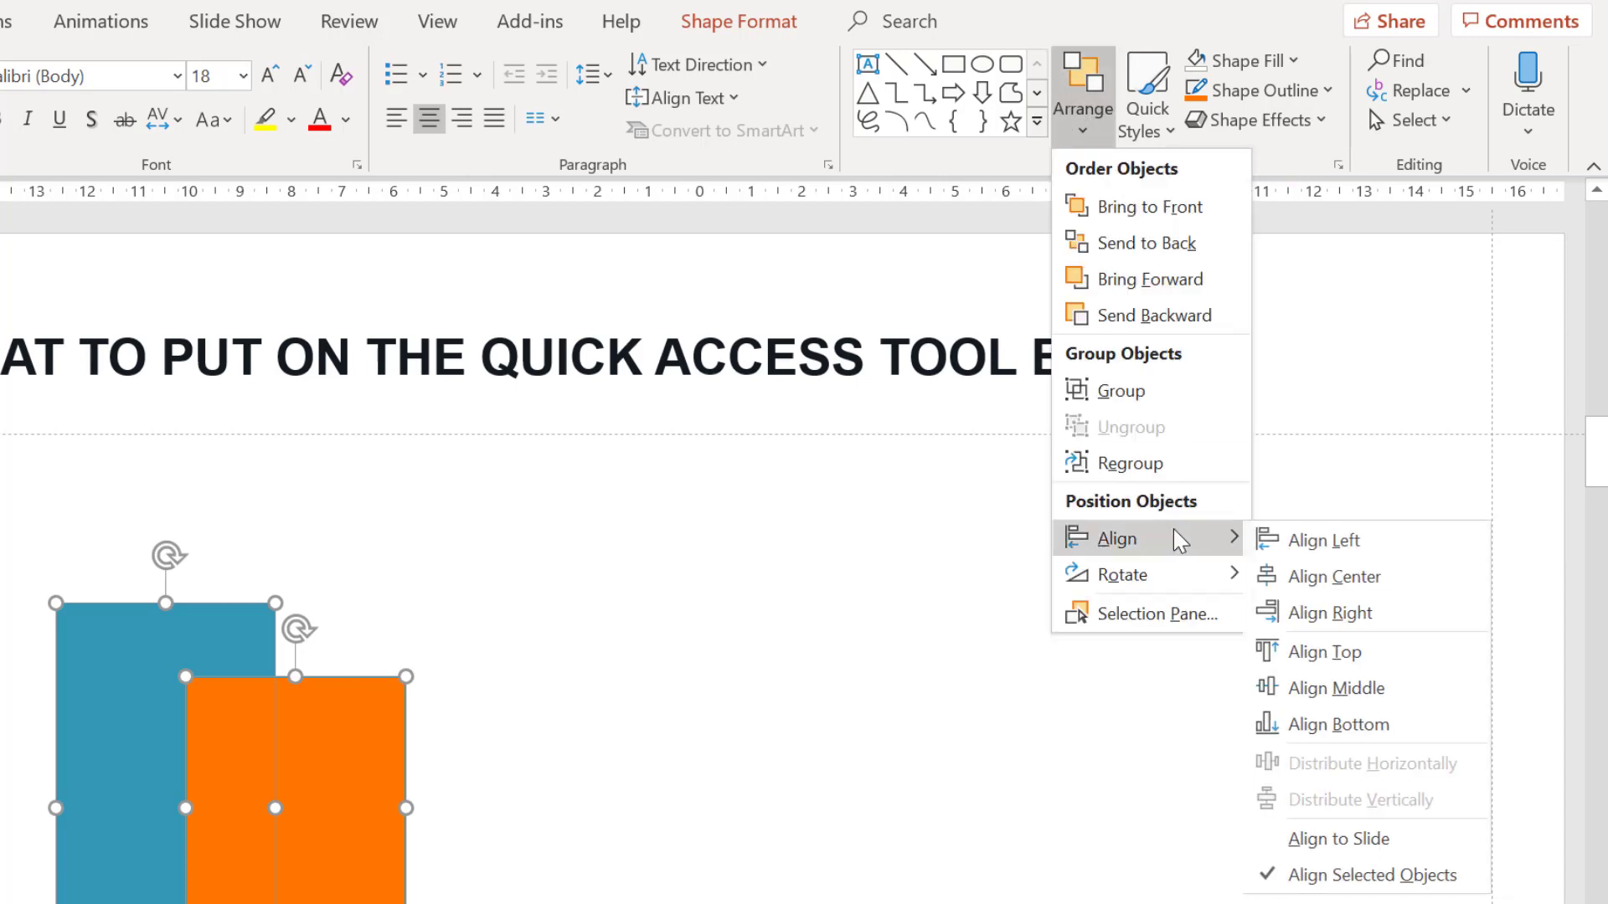
Move the new orange rectangle right and pin Distribute Horizontally to the toolbar
{"action": "left_click_drag", "start_coordinate": [394, 782], "coordinate": [829, 782]}
{"action": "left_click", "coordinate": [1083, 104]}
{"action": "right_click", "coordinate": [1356, 764]}
{"action": "left_click", "coordinate": [1317, 807]}
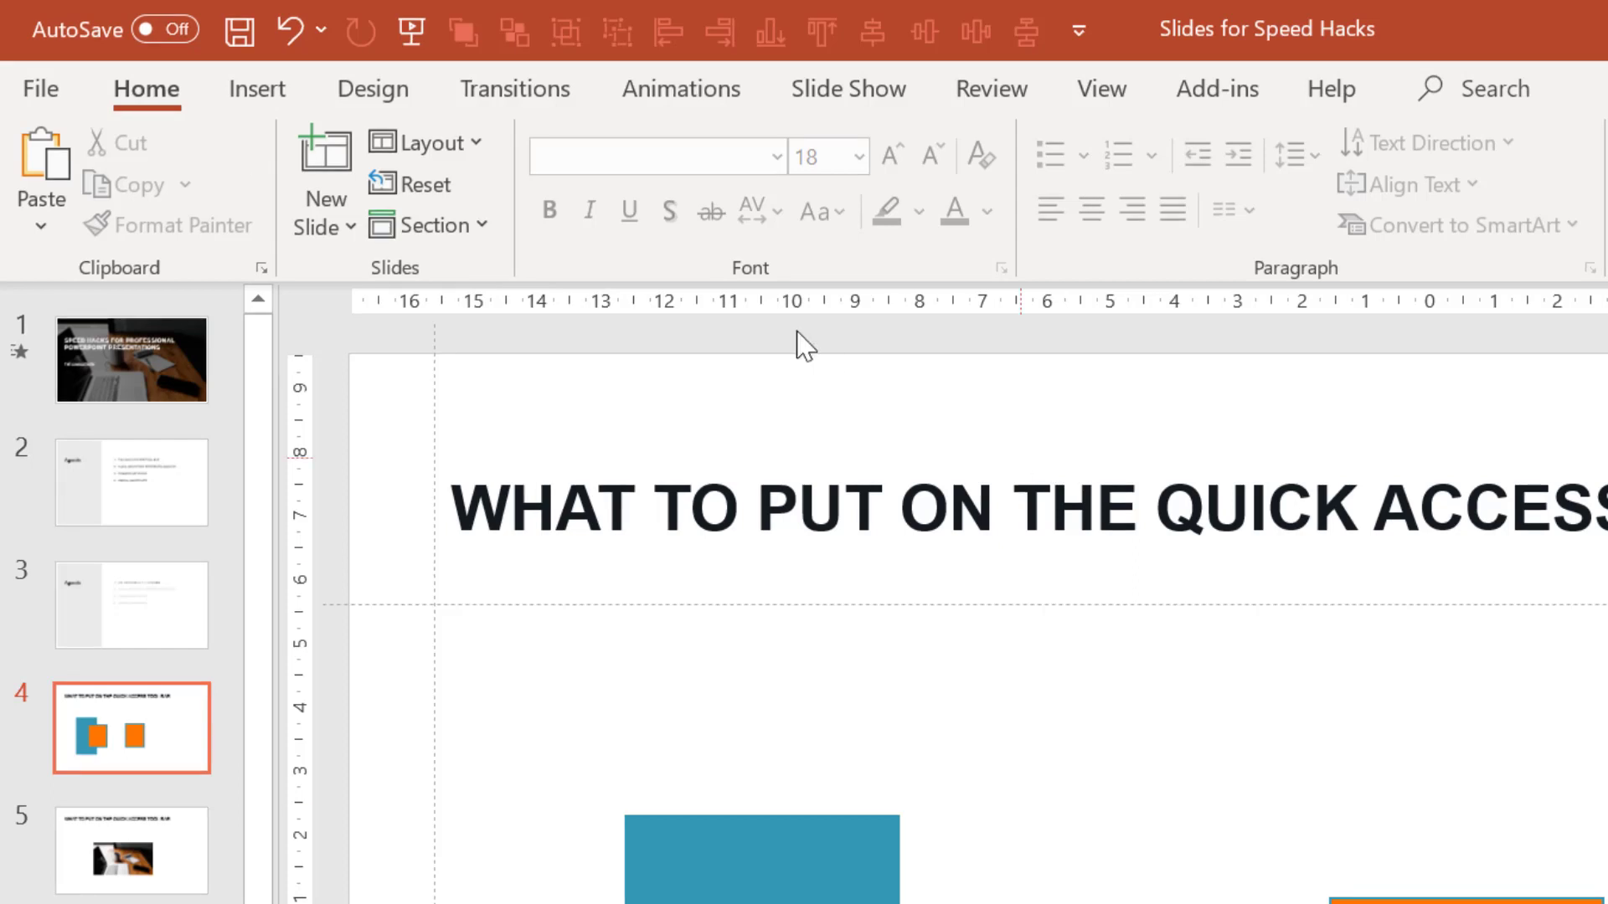
Pin the Insert tab's Icons command to the Quick Access Toolbar
{"action": "left_click", "coordinate": [258, 90]}
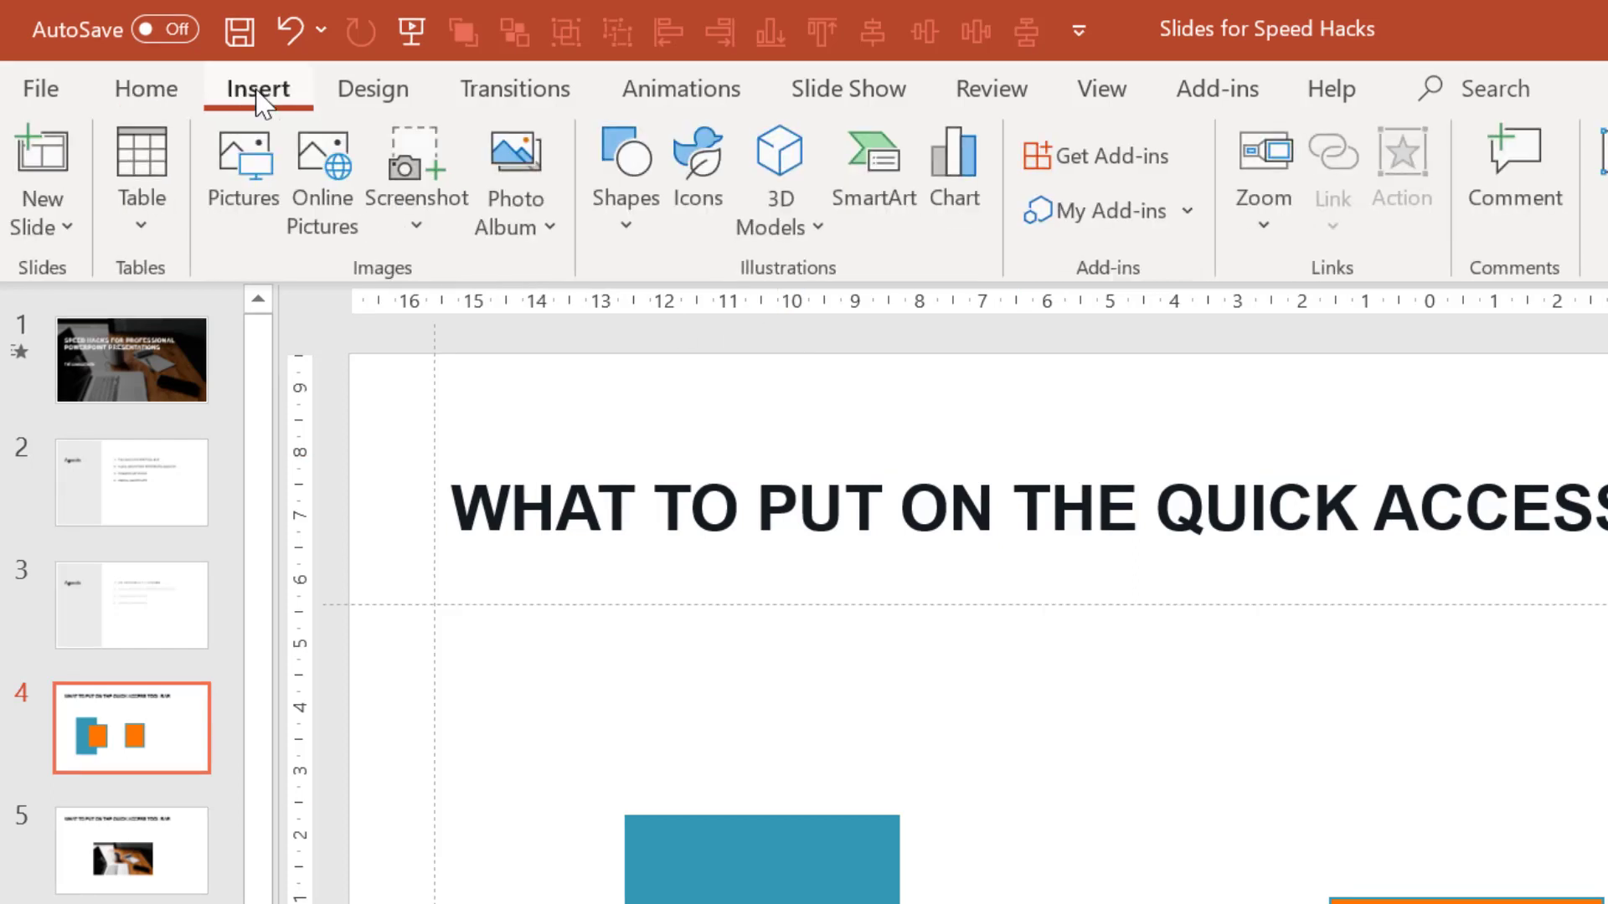
{"action": "right_click", "coordinate": [691, 173]}
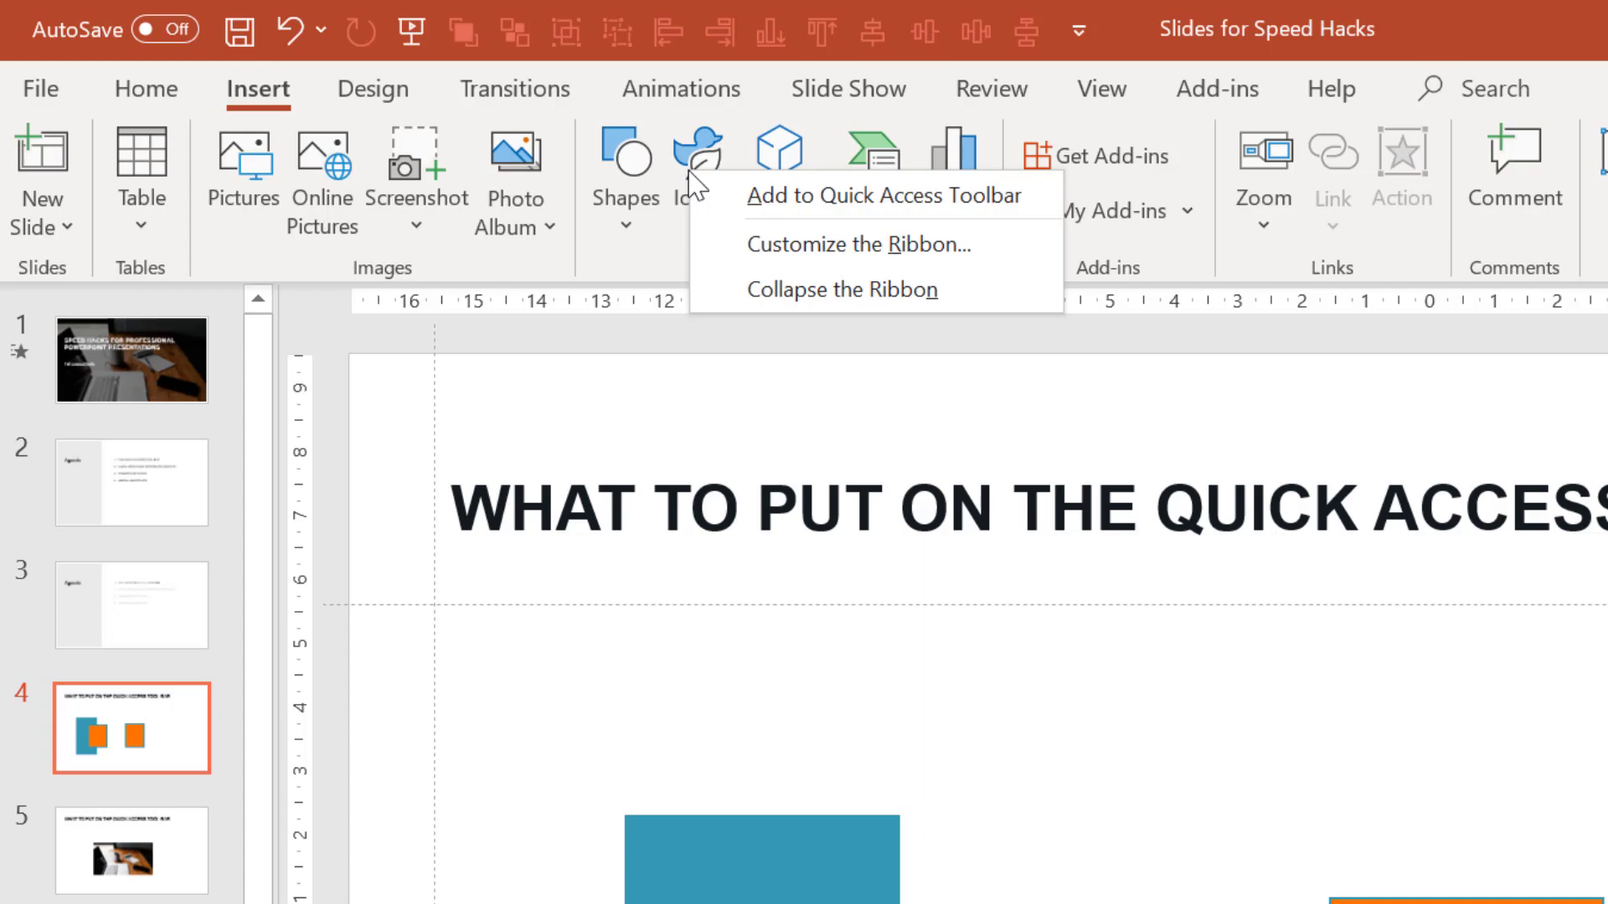
{"action": "left_click", "coordinate": [726, 200]}
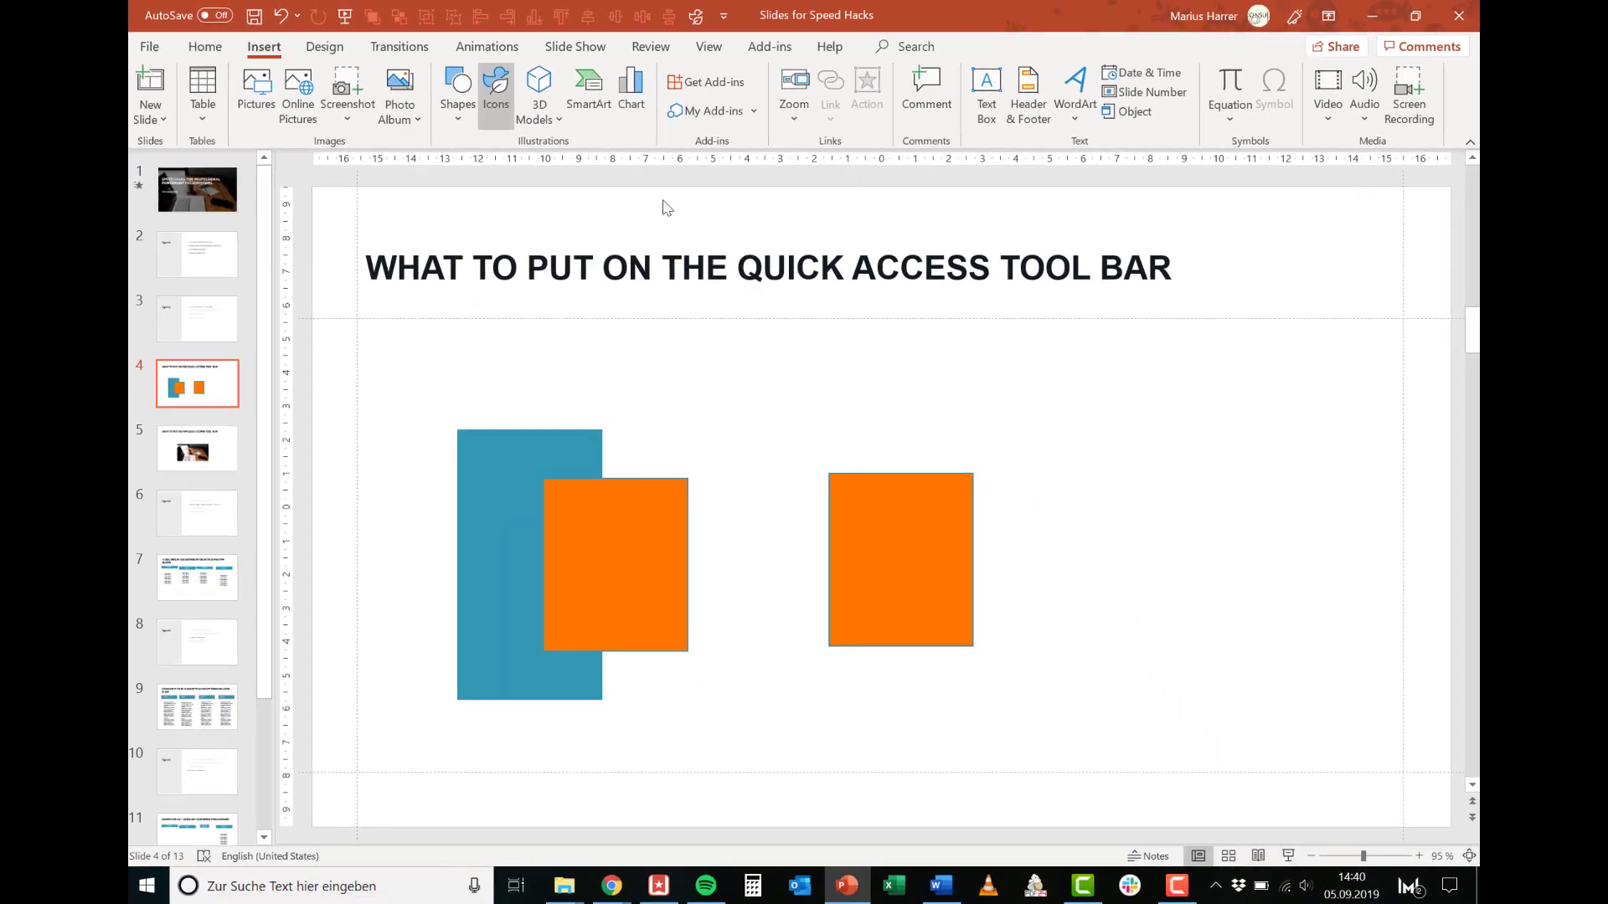
On slide 5, pin Crop from the laptop photo's Picture Format tab to the toolbar, then deselect
{"action": "left_click", "coordinate": [219, 442]}
{"action": "left_click", "coordinate": [683, 551]}
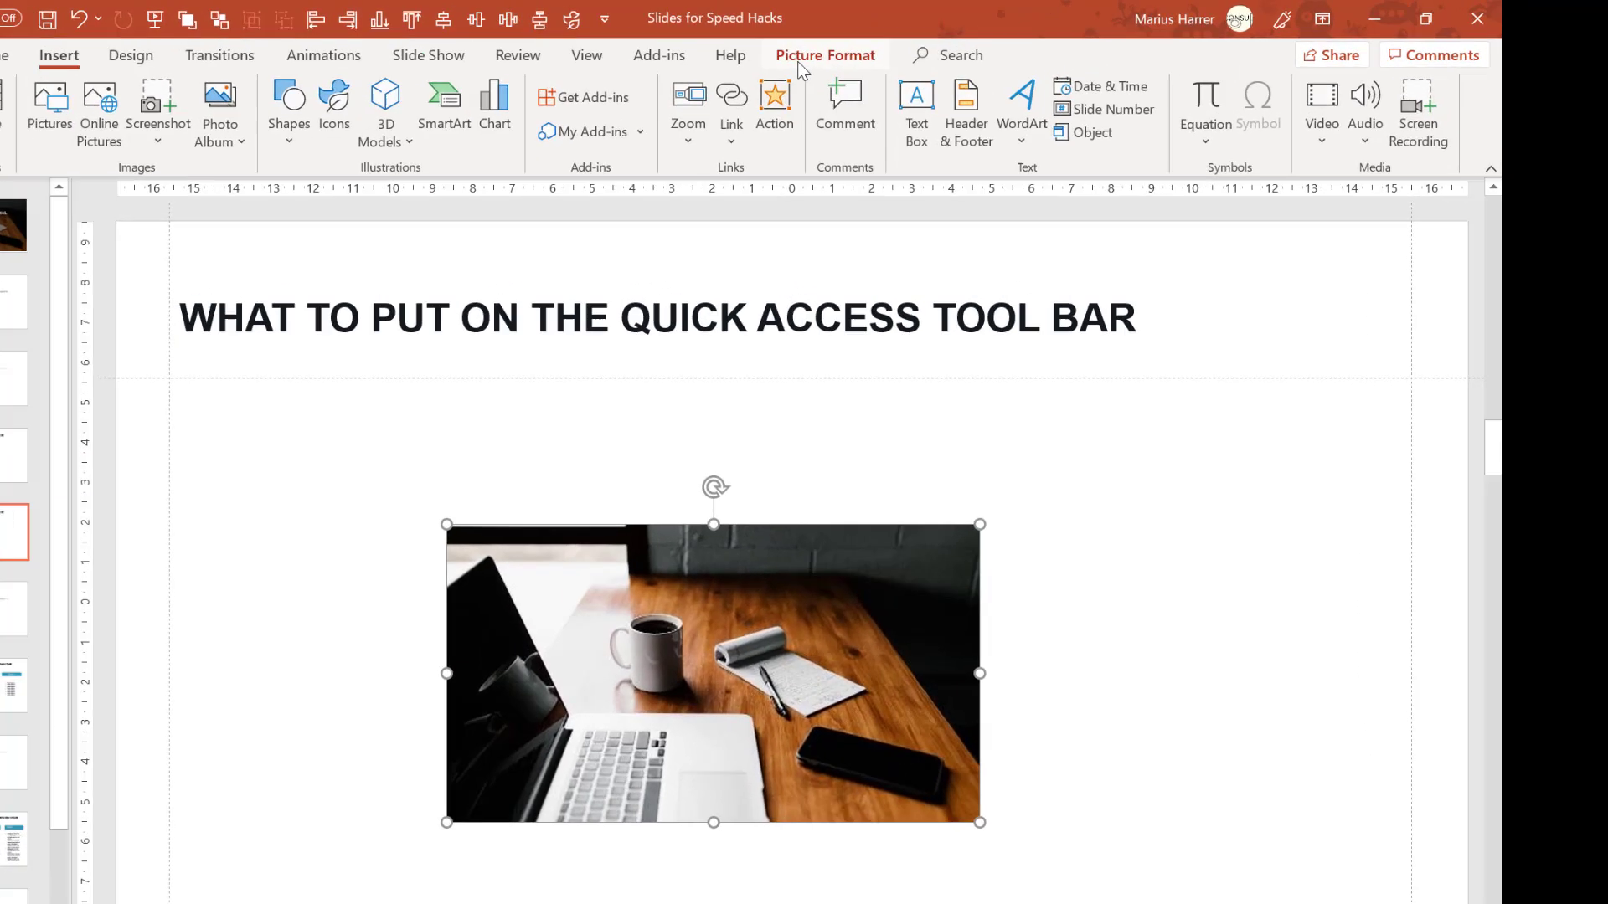
{"action": "left_click", "coordinate": [816, 55]}
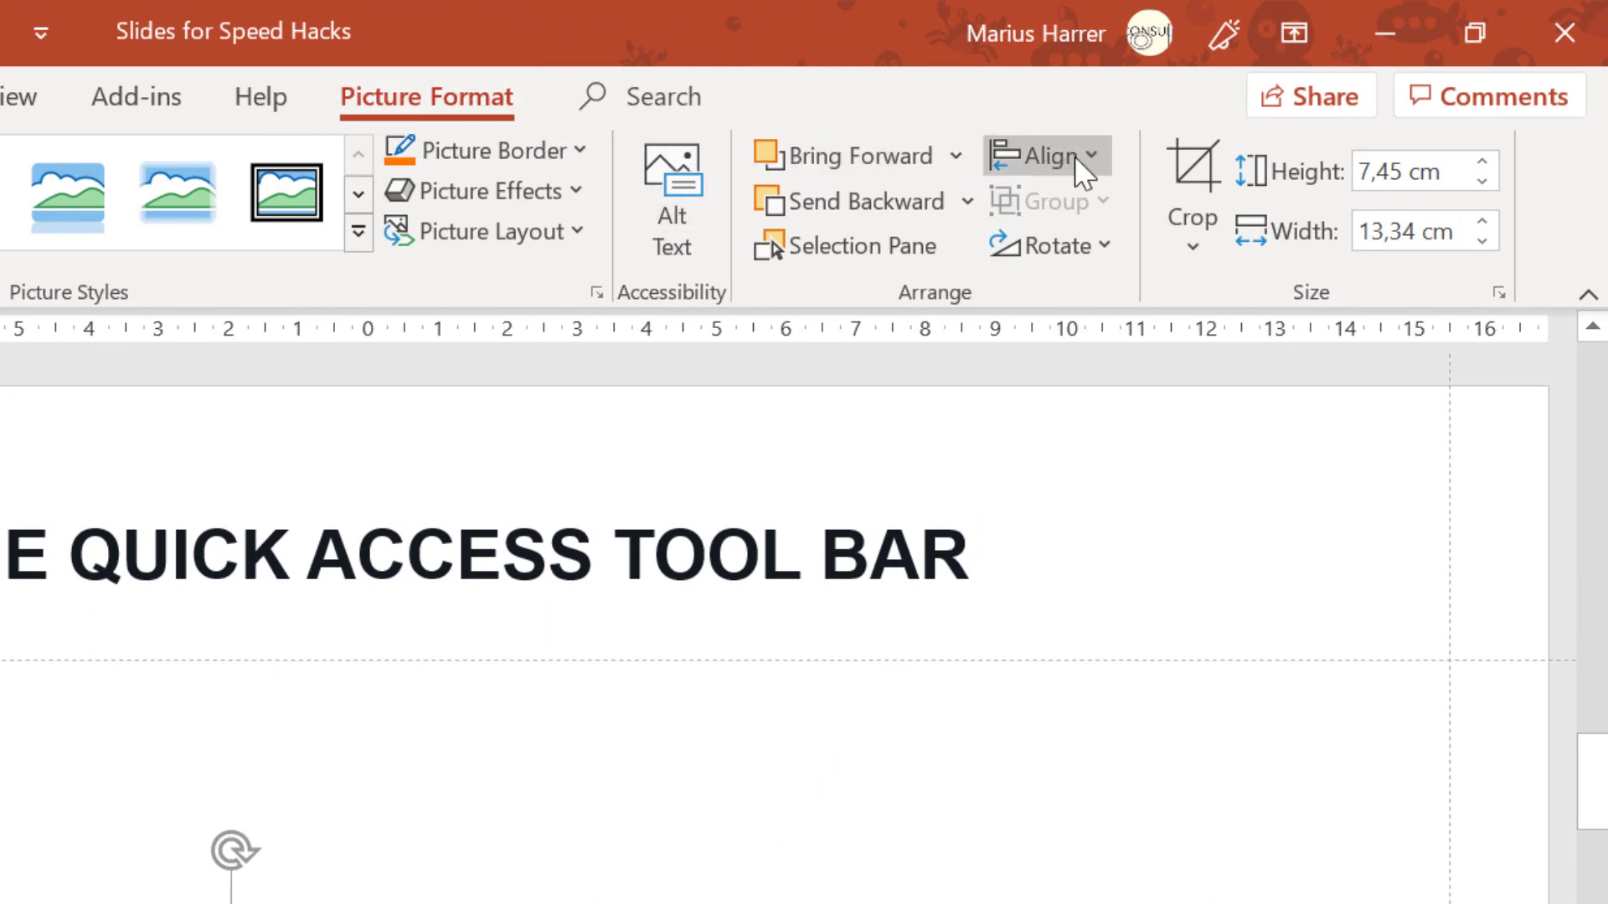
{"action": "right_click", "coordinate": [1194, 186]}
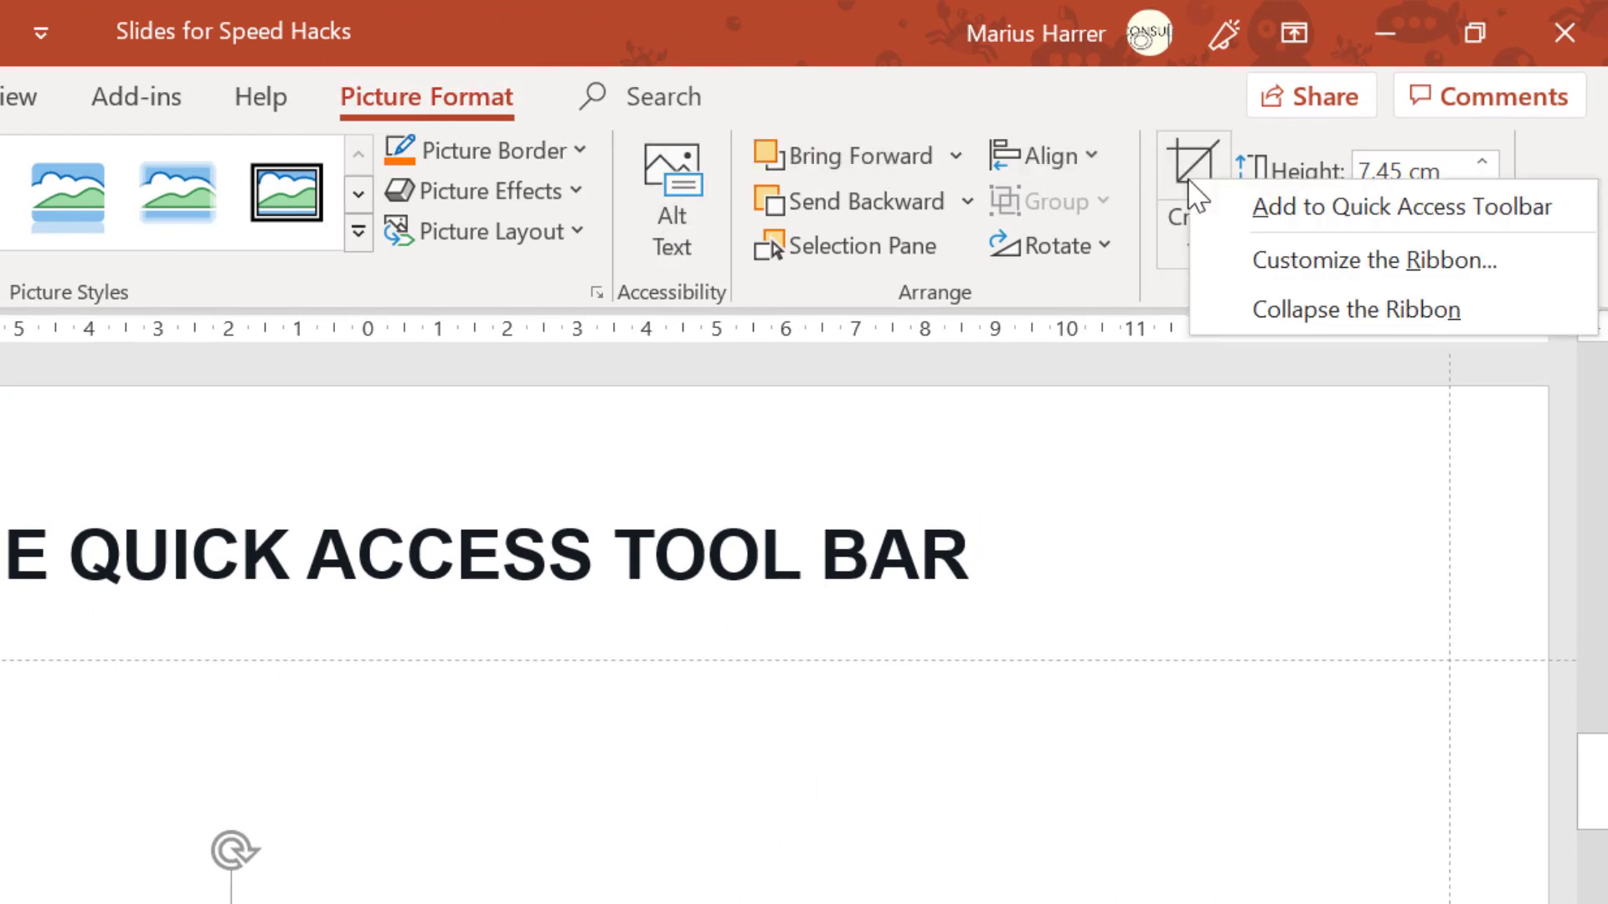
{"action": "left_click", "coordinate": [1256, 201]}
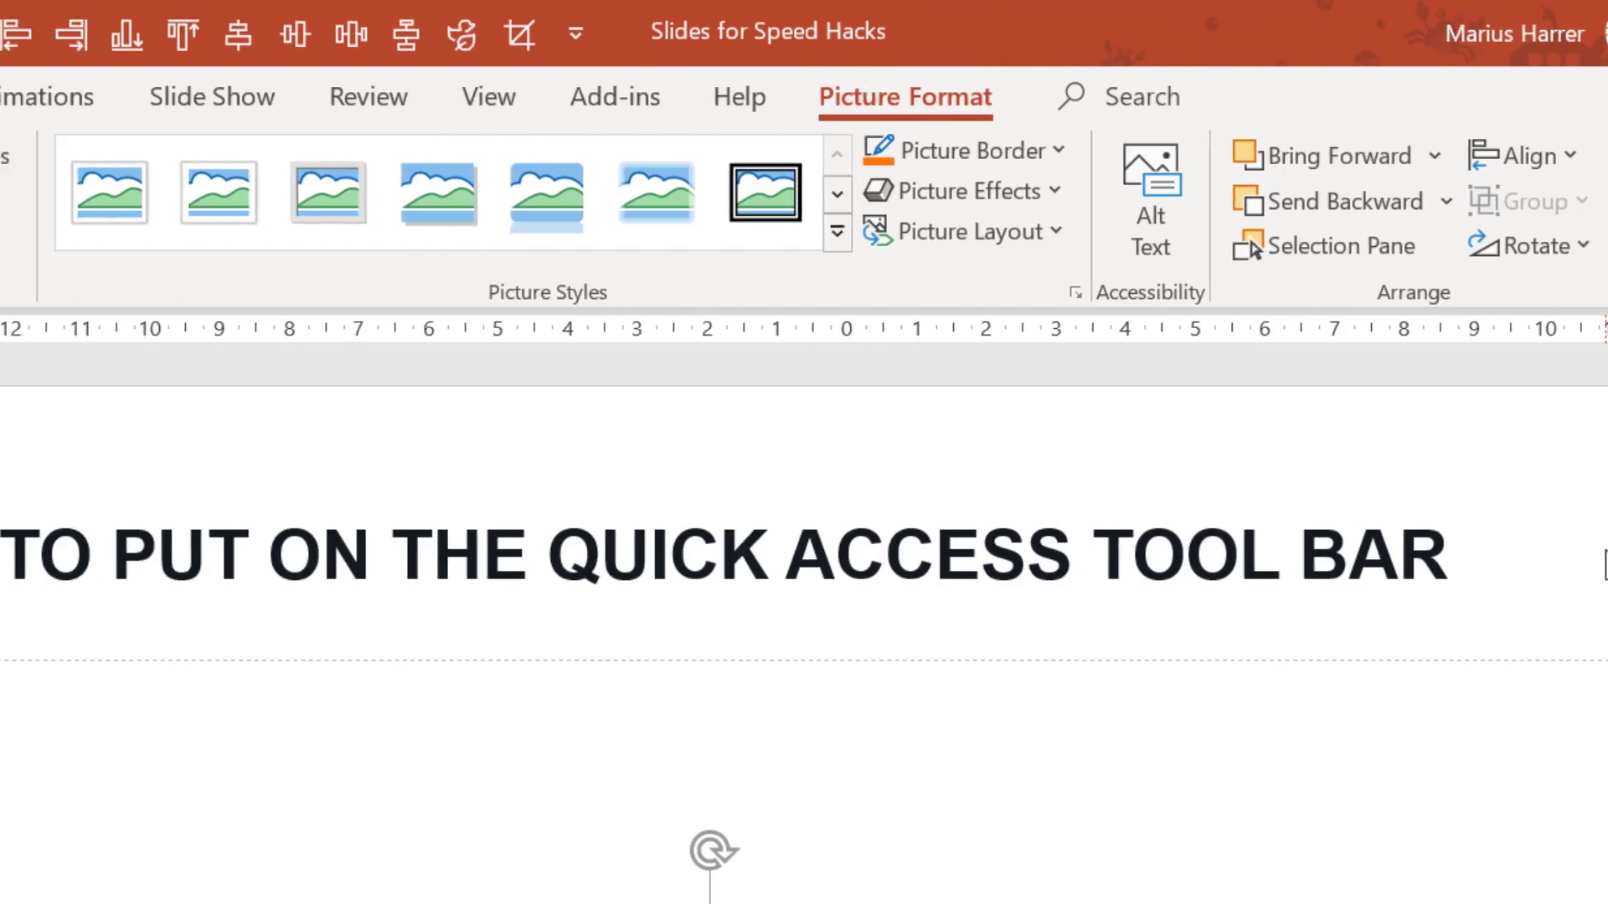
{"action": "key", "text": "Escape"}
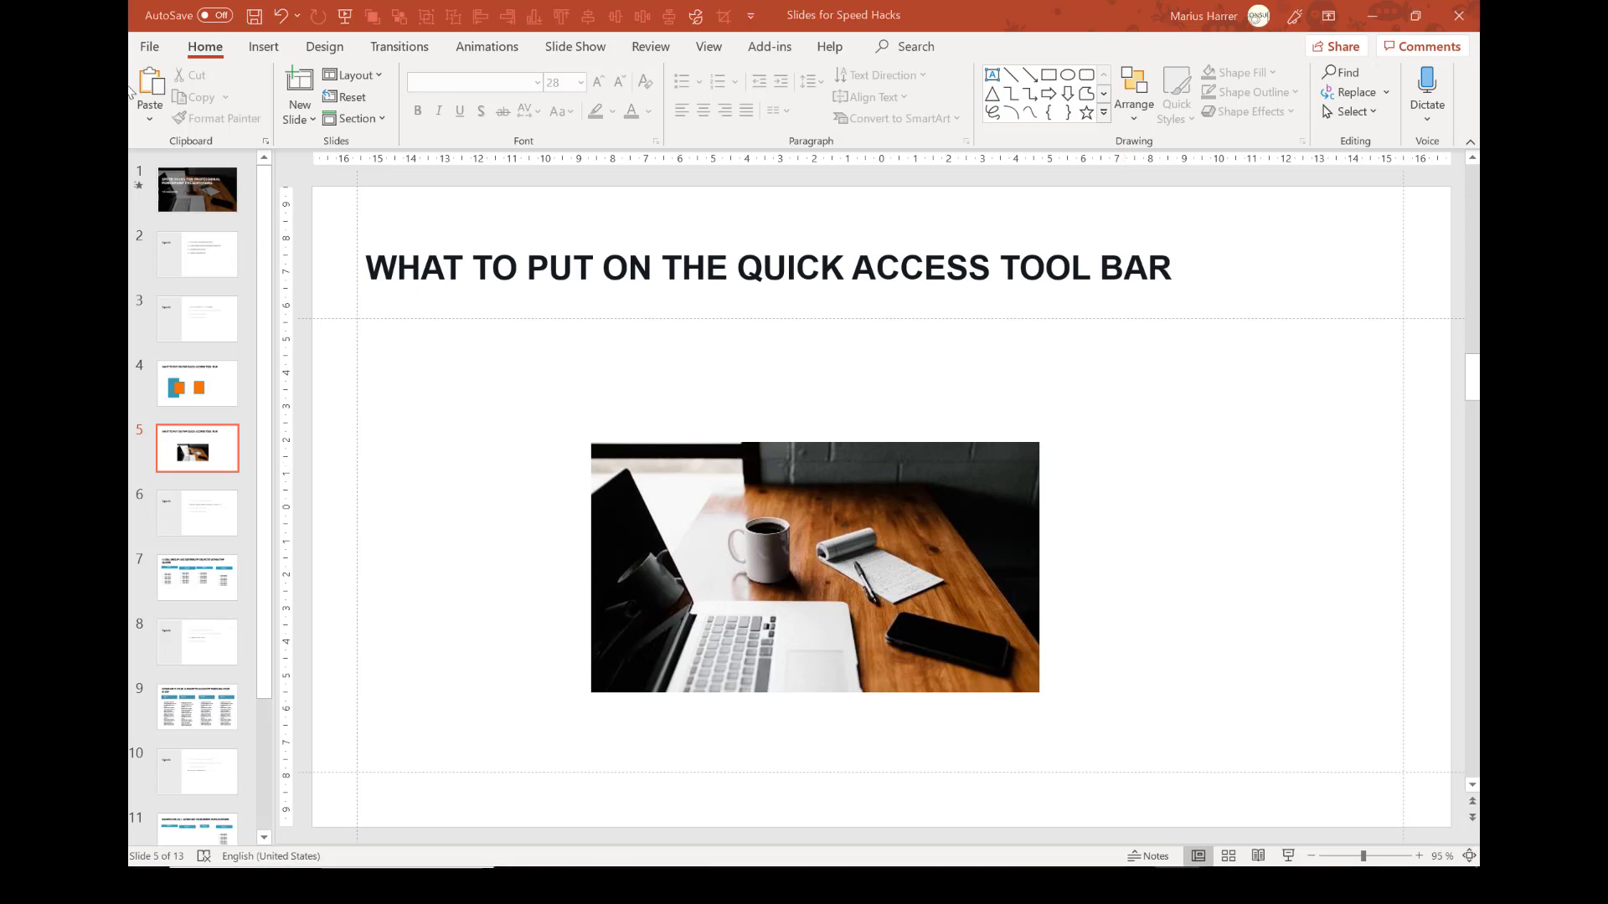
Go to File > Options and show the Quick Access Toolbar page
{"action": "left_click", "coordinate": [148, 48]}
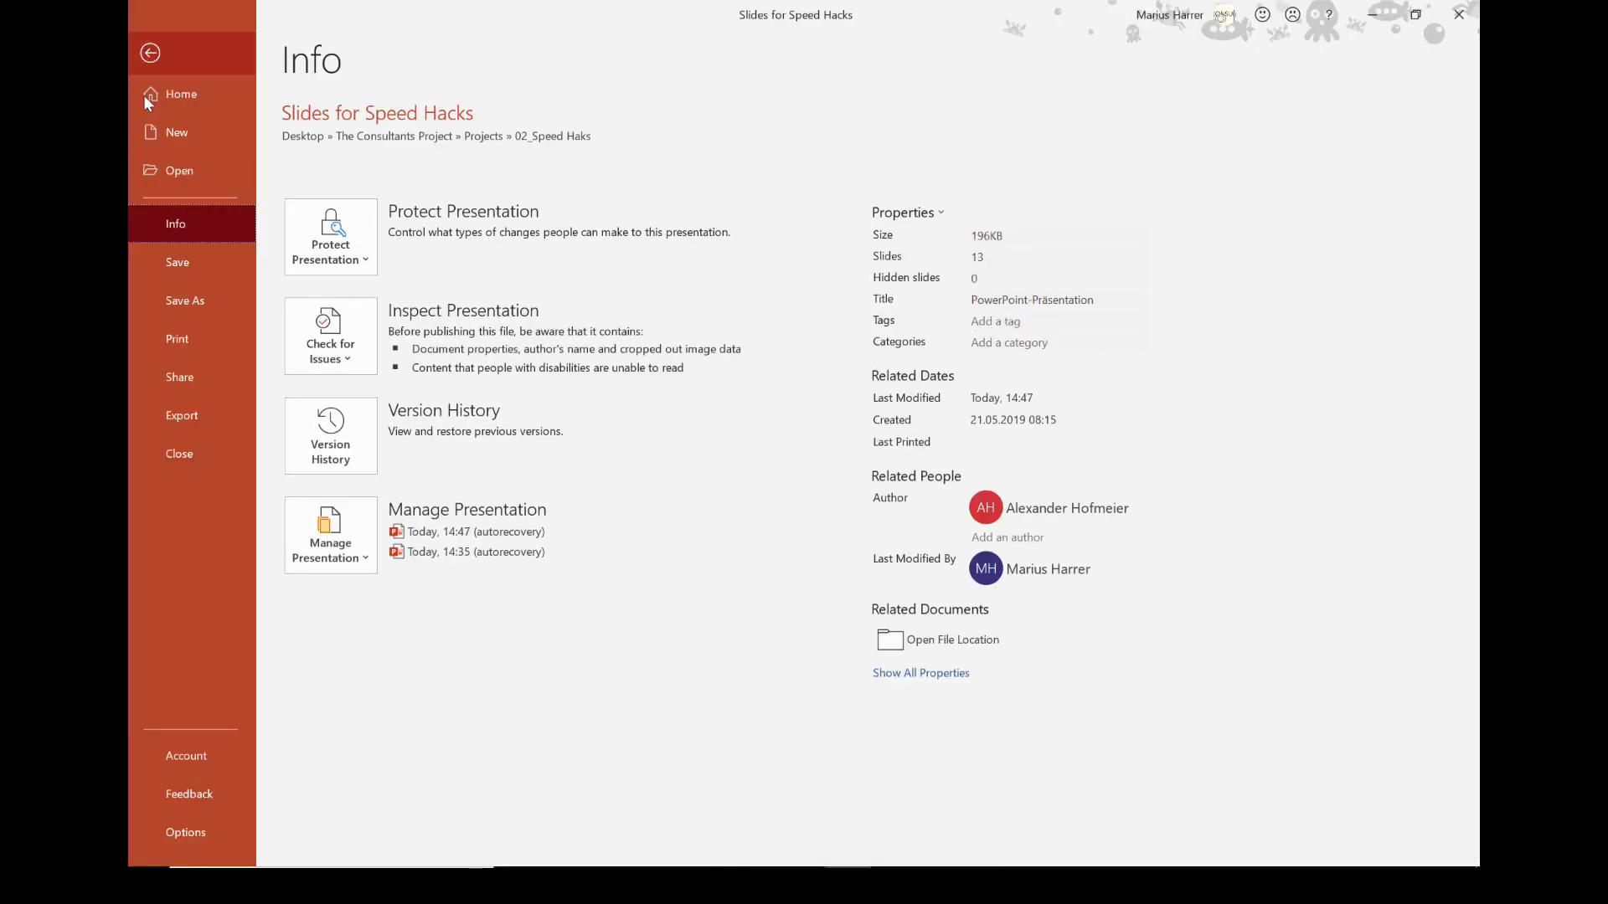
{"action": "left_click", "coordinate": [187, 831]}
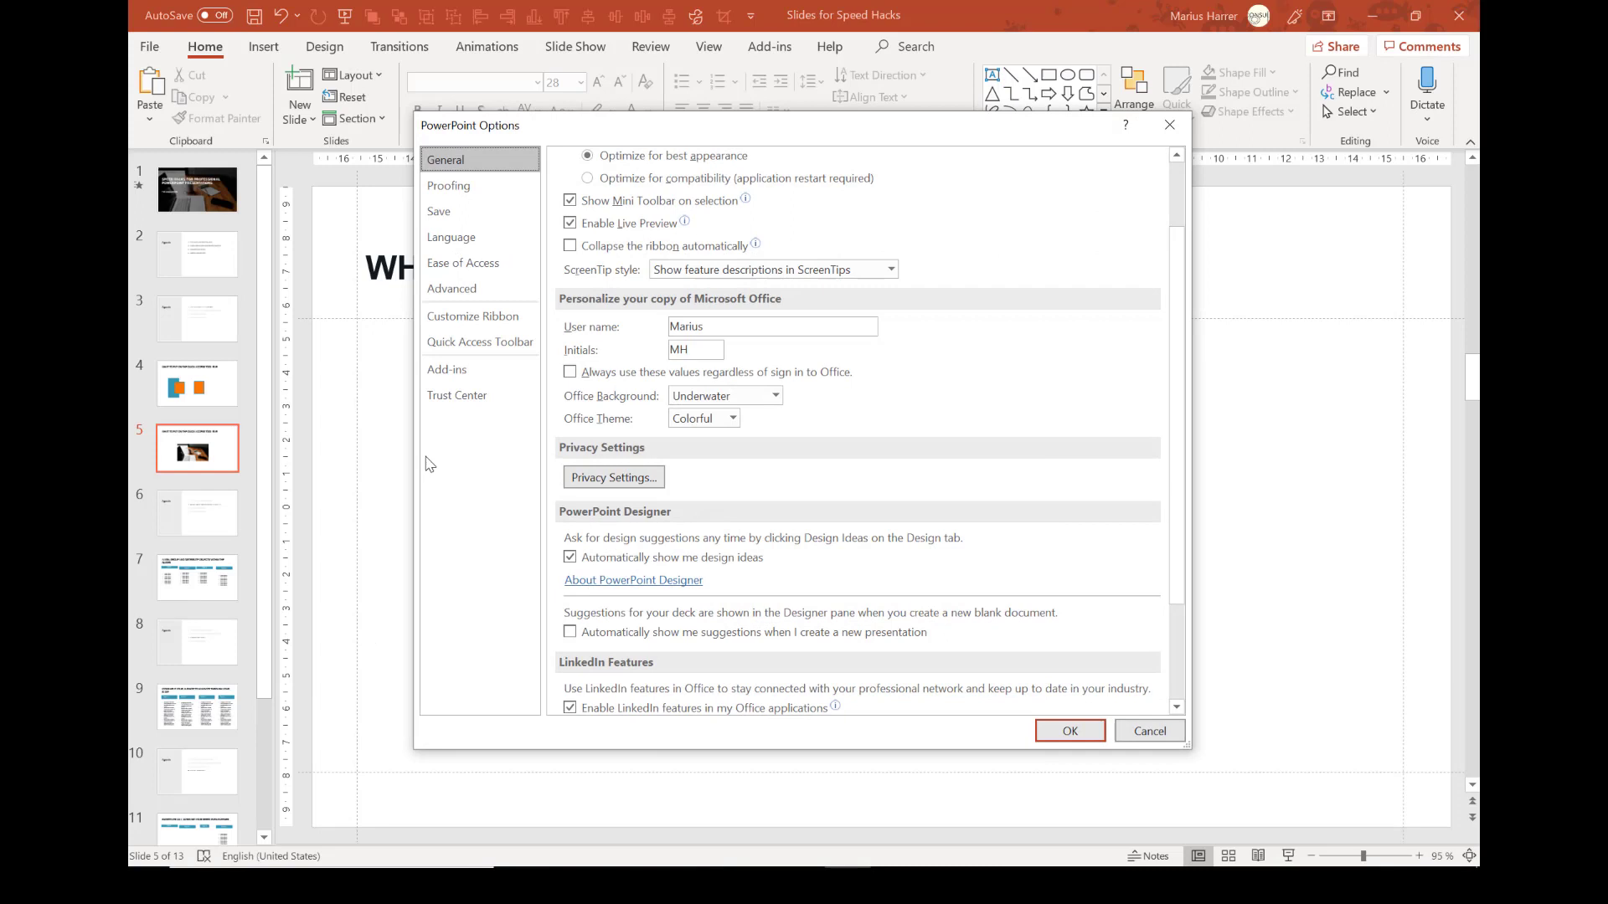
{"action": "left_click", "coordinate": [457, 345]}
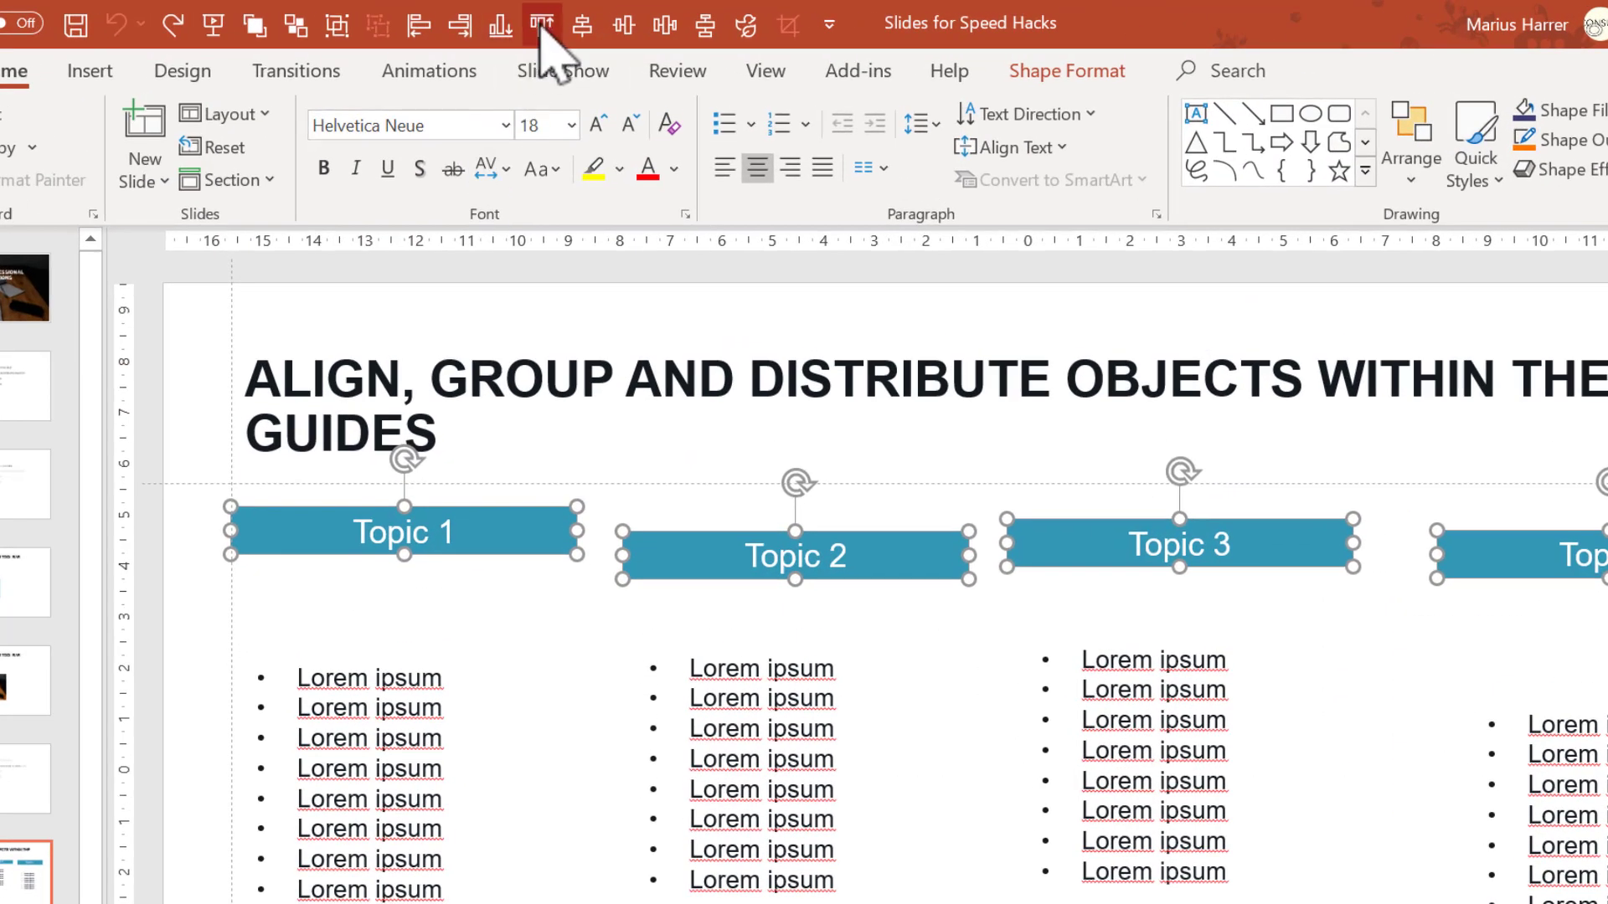
Top-align the four Topic headers and the four bullet boxes, moving the bullets up under the headers
{"action": "left_click", "coordinate": [556, 18]}
{"action": "left_click_drag", "start_coordinate": [199, 642], "coordinate": [1607, 903]}
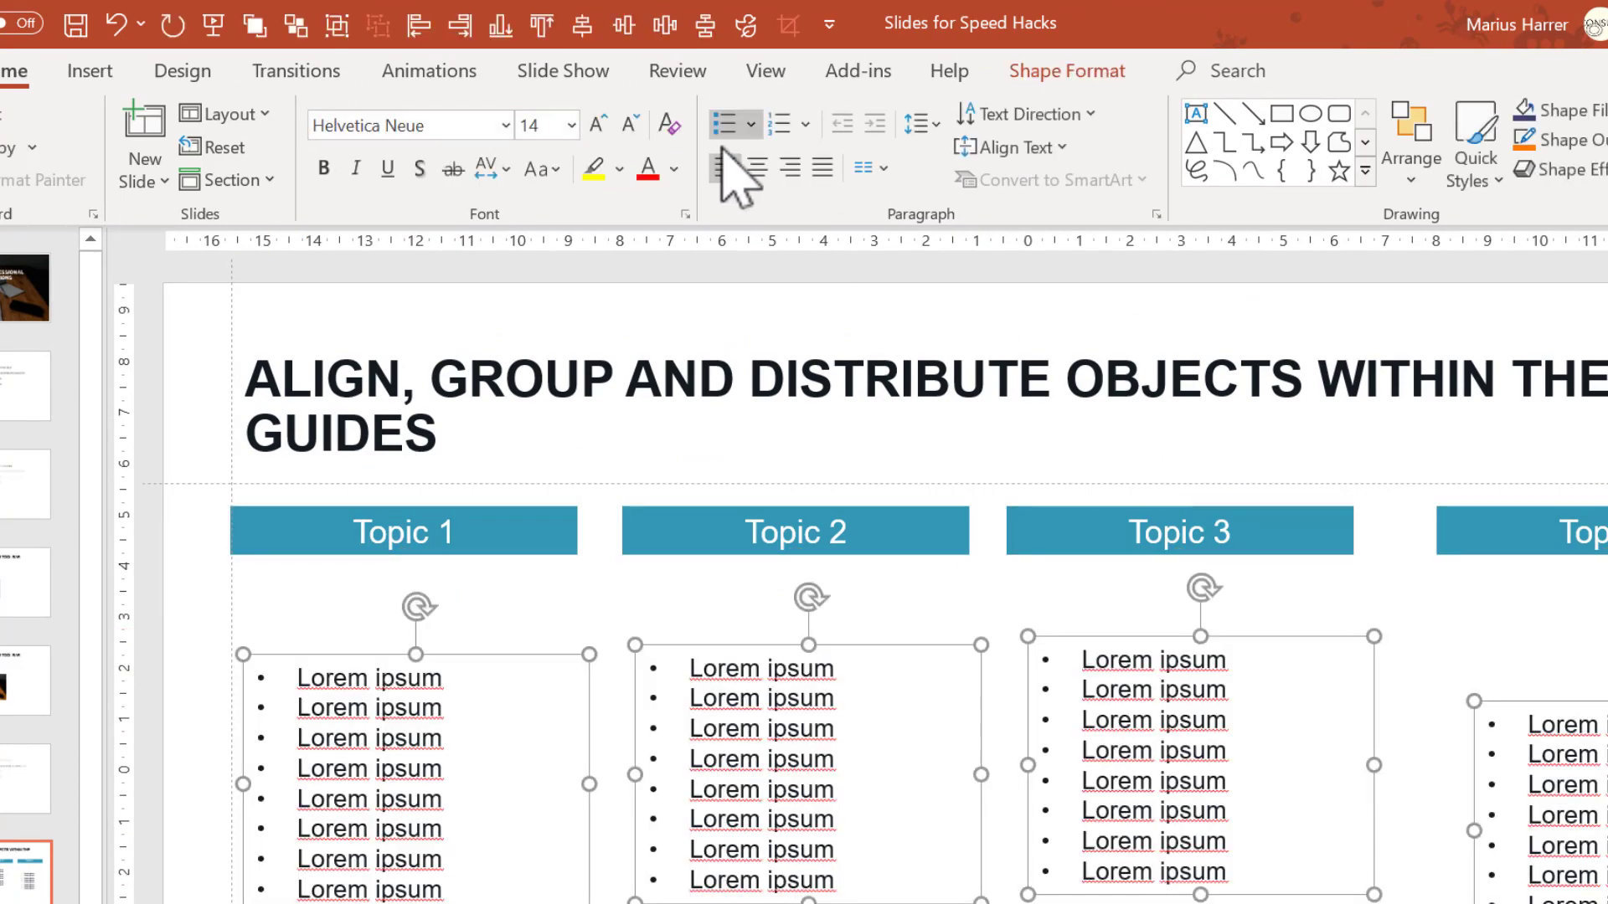
{"action": "left_click", "coordinate": [541, 25]}
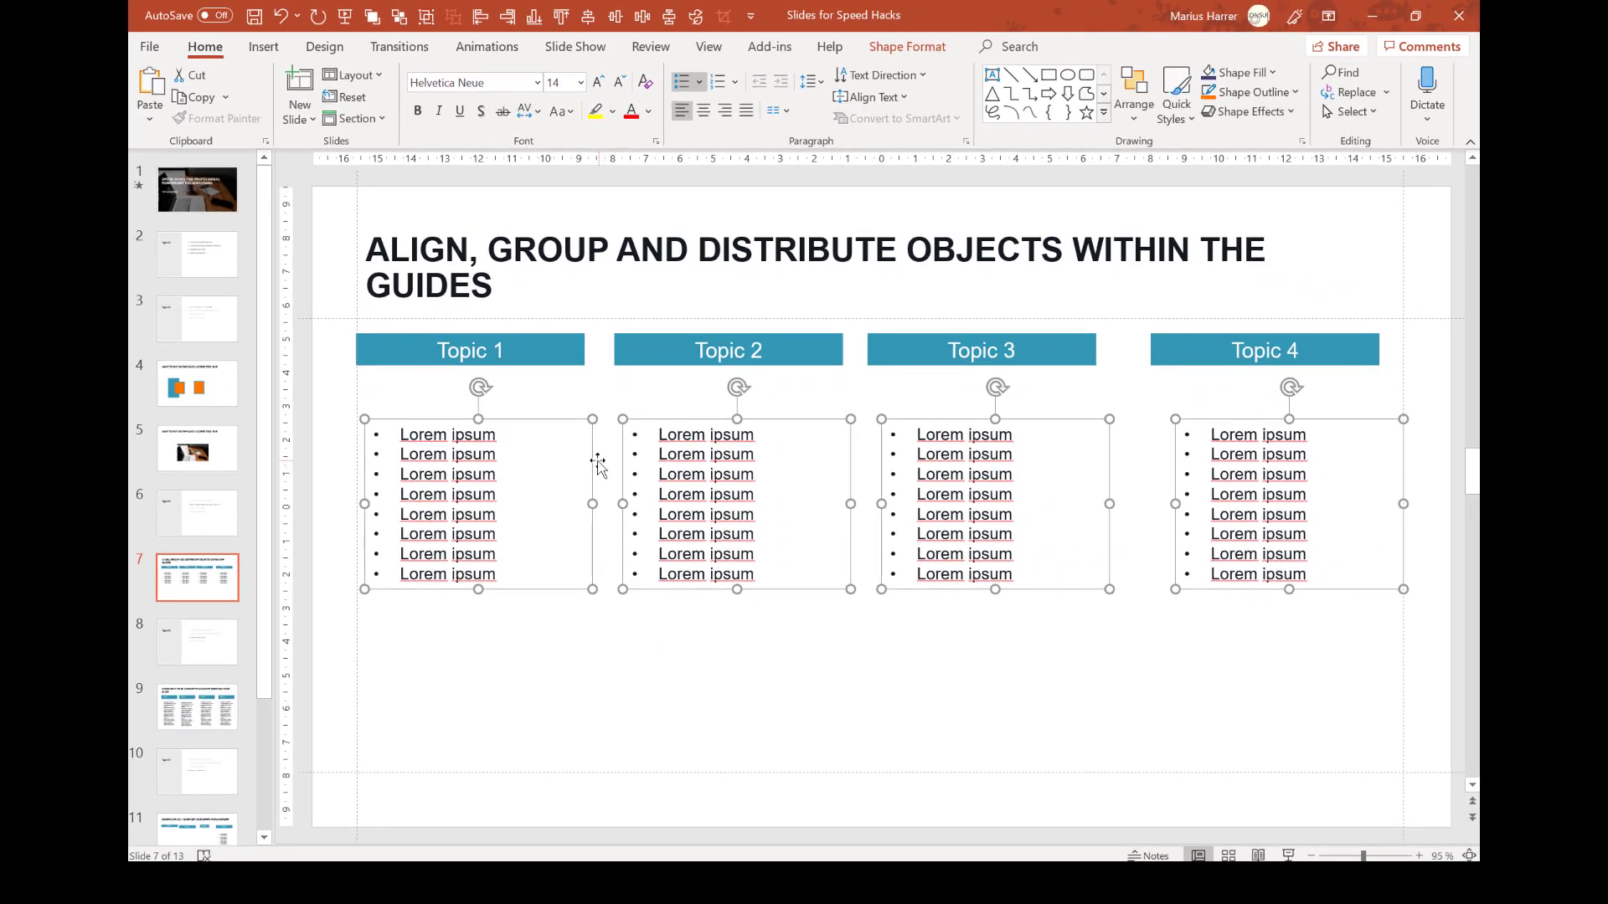
{"action": "left_click_drag", "start_coordinate": [591, 699], "coordinate": [596, 653]}
{"action": "left_click_drag", "start_coordinate": [596, 429], "coordinate": [596, 430]}
Left-align each Topic's bullet box with its header, for Topics 1 through 4
{"action": "left_click", "coordinate": [513, 641]}
{"action": "left_click", "coordinate": [486, 503]}
{"action": "left_click", "coordinate": [423, 346], "text": "shift"}
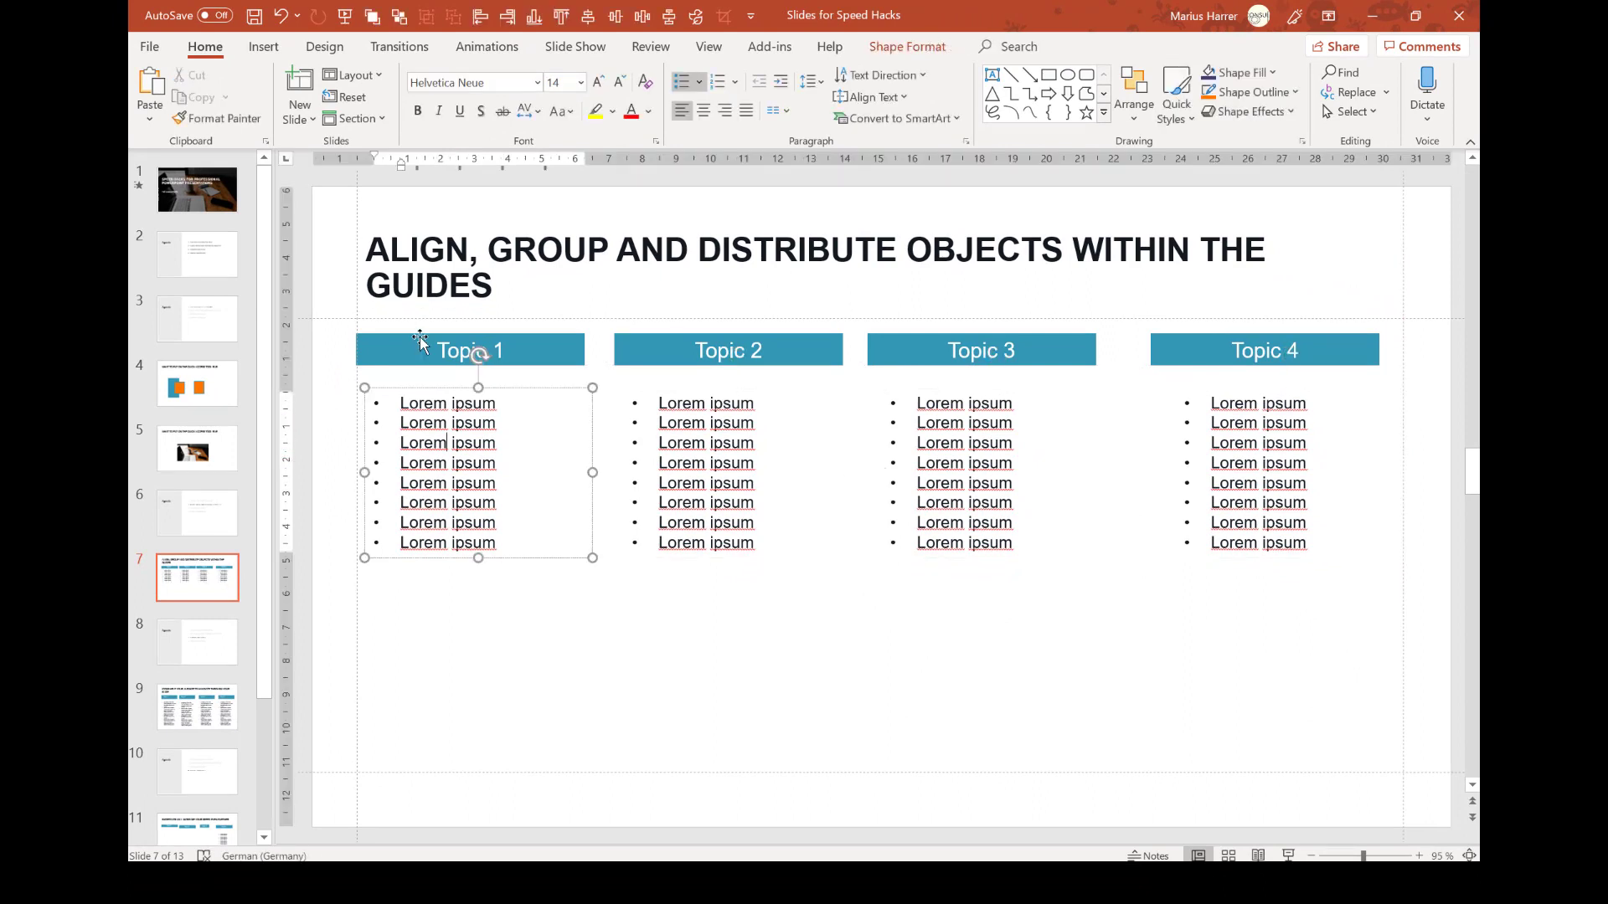
{"action": "left_click", "coordinate": [481, 15]}
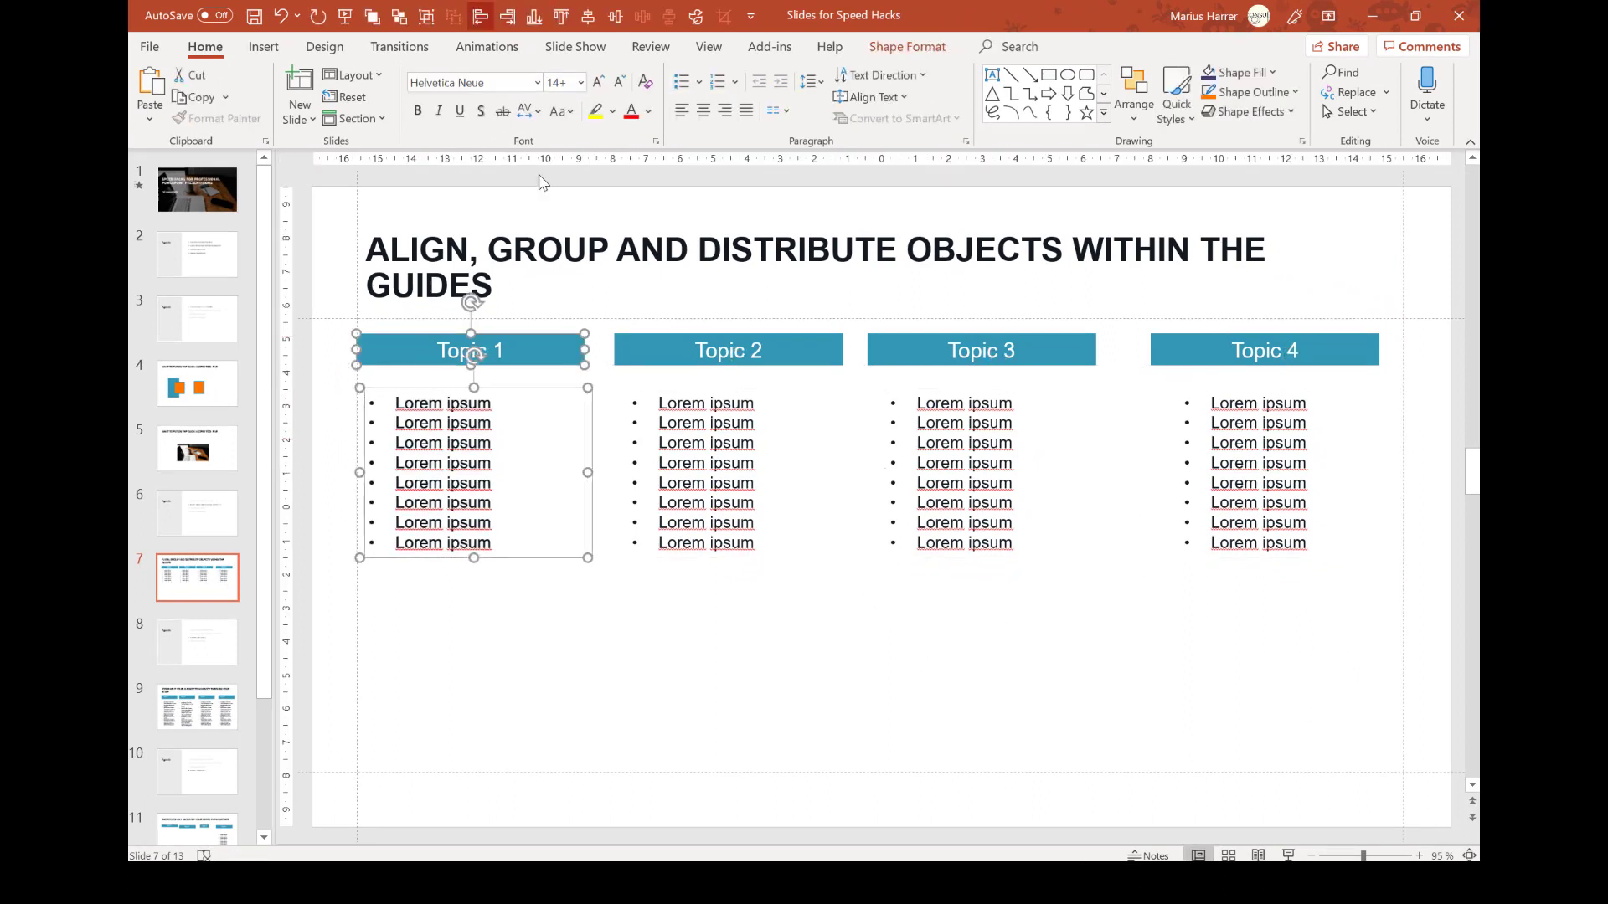
{"action": "left_click", "coordinate": [659, 442]}
{"action": "left_click", "coordinate": [641, 358], "text": "shift"}
{"action": "left_click", "coordinate": [481, 16]}
{"action": "left_click", "coordinate": [930, 350]}
{"action": "left_click", "coordinate": [933, 465], "text": "shift"}
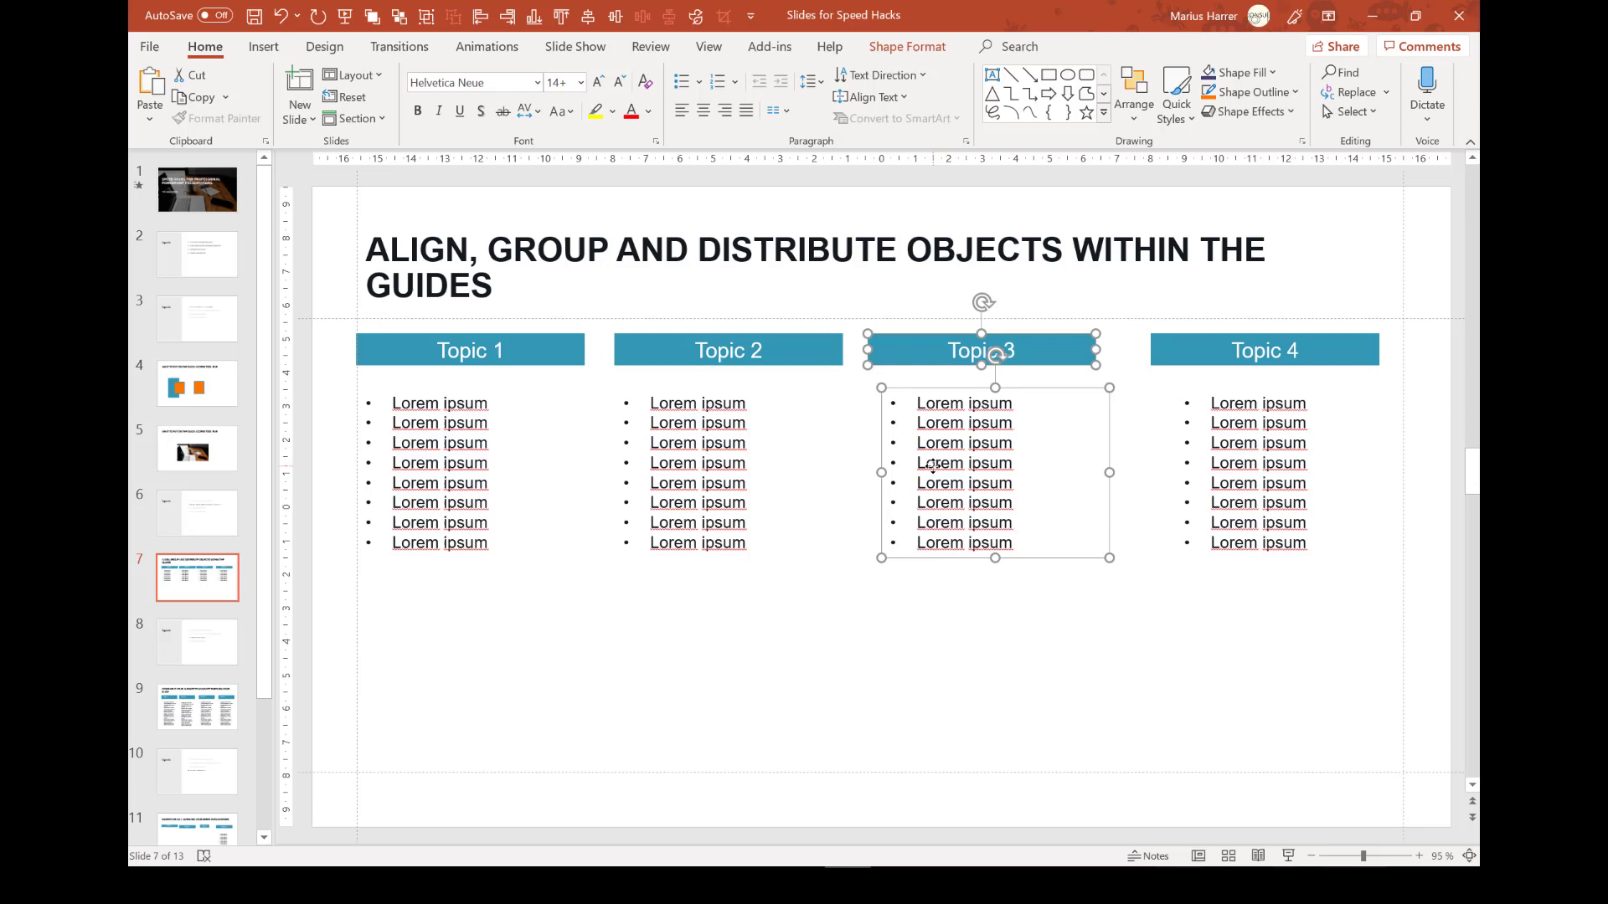
{"action": "left_click", "coordinate": [481, 16]}
{"action": "left_click", "coordinate": [1247, 350]}
{"action": "left_click", "coordinate": [1231, 460], "text": "shift"}
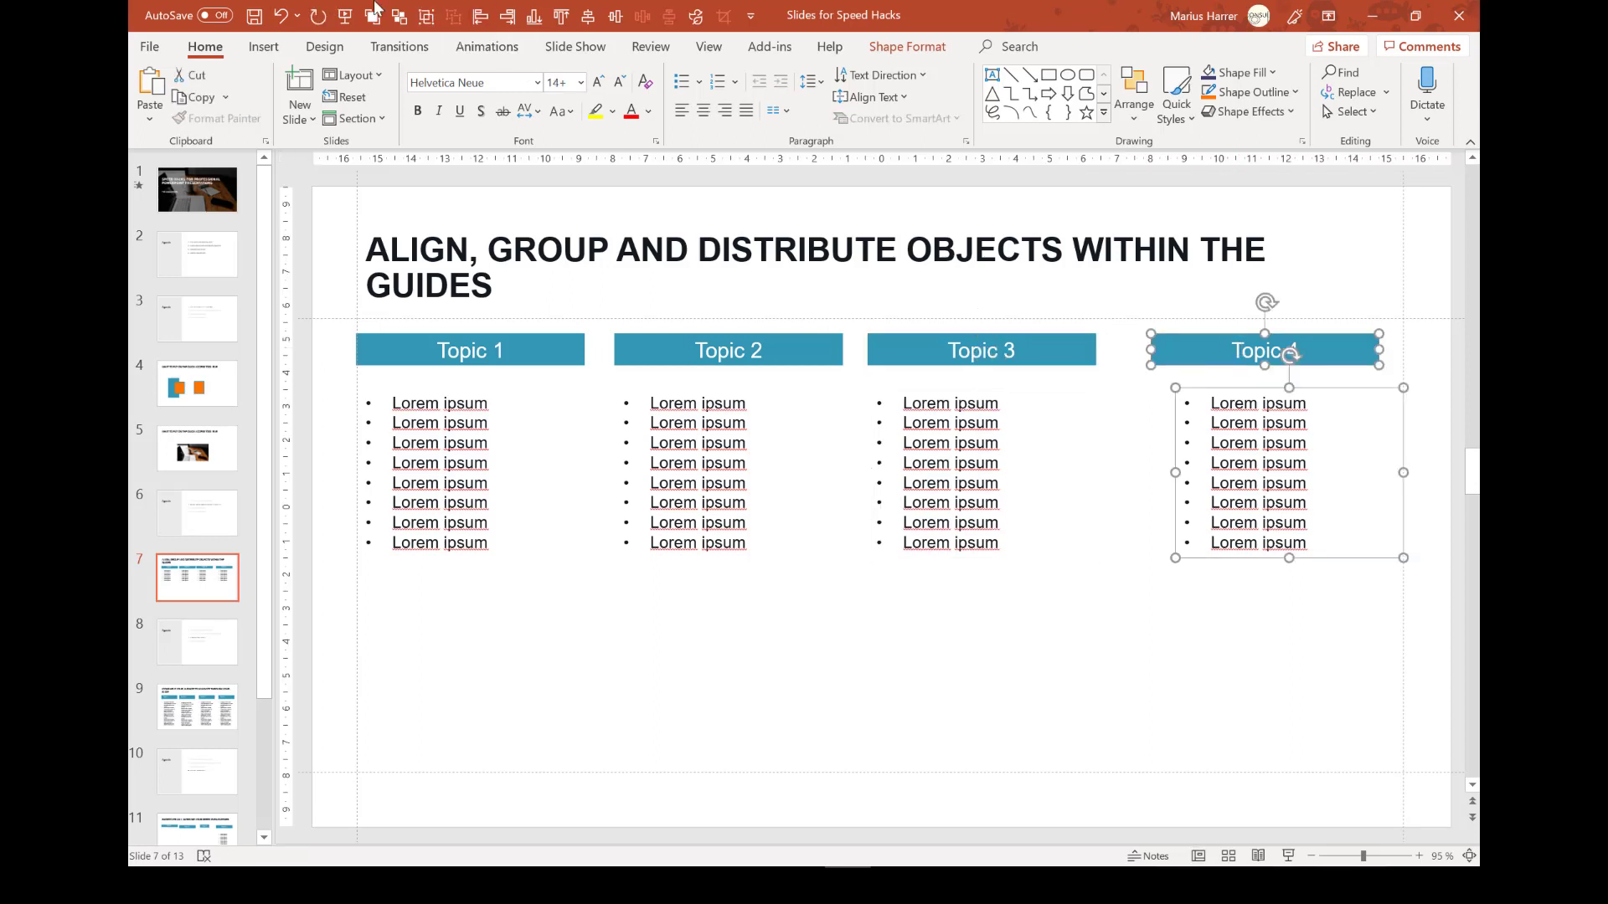
{"action": "left_click", "coordinate": [481, 16]}
Group each Topic header with its bullet box, using Ctrl+G for Topics 3 and 4
{"action": "left_click", "coordinate": [468, 350]}
{"action": "left_click", "coordinate": [452, 469], "text": "shift"}
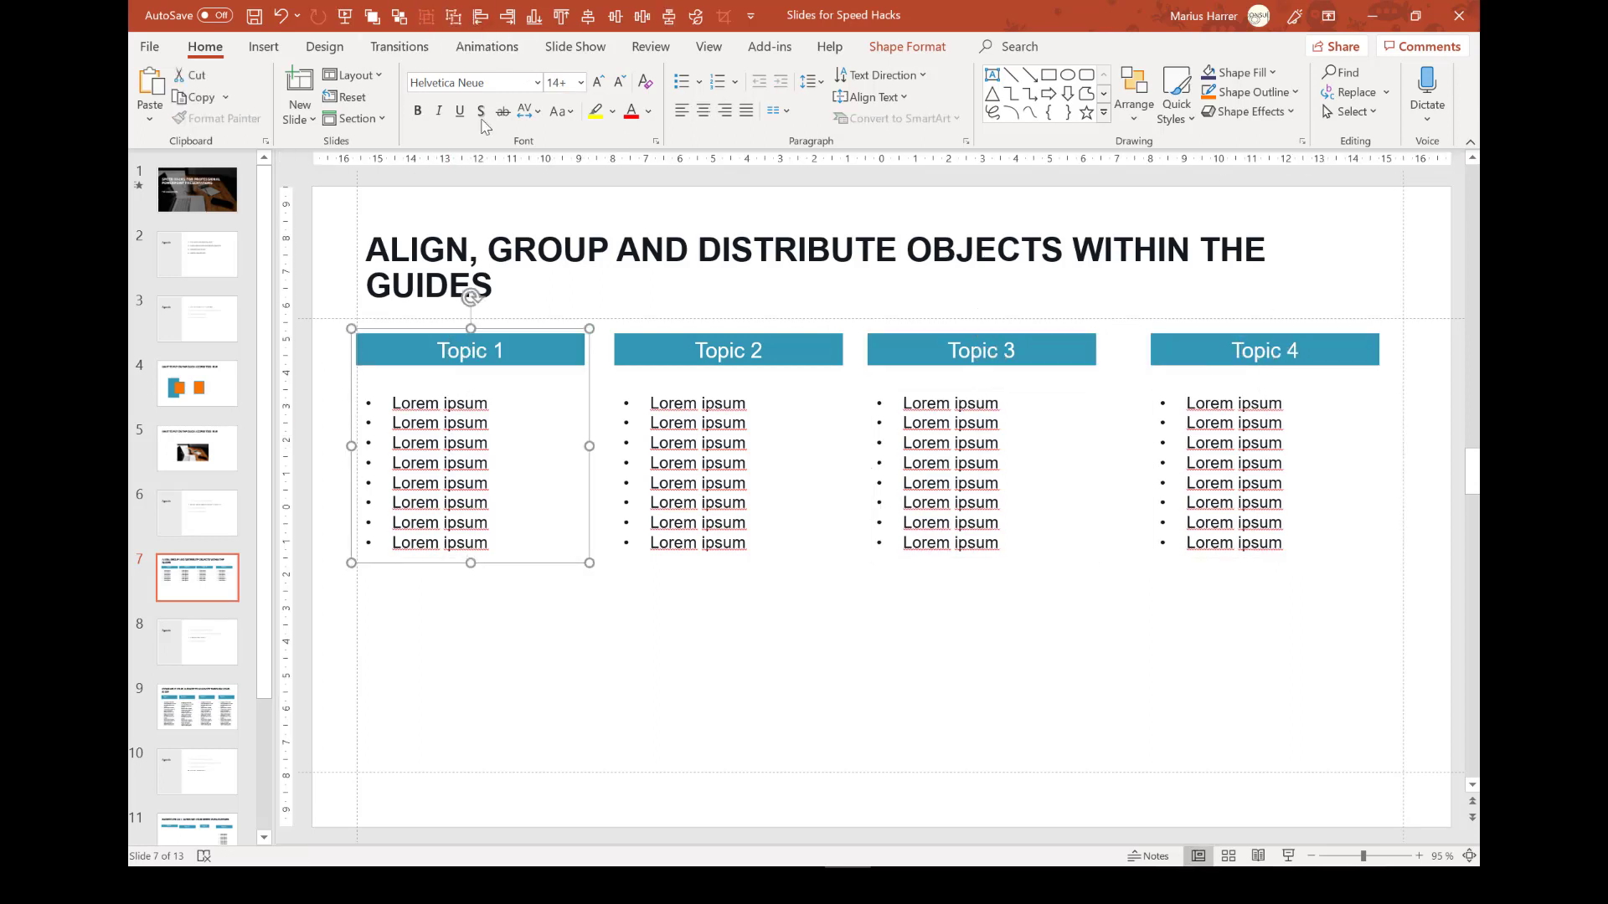
{"action": "left_click", "coordinate": [675, 353]}
{"action": "left_click", "coordinate": [684, 432], "text": "shift"}
{"action": "left_click", "coordinate": [426, 15]}
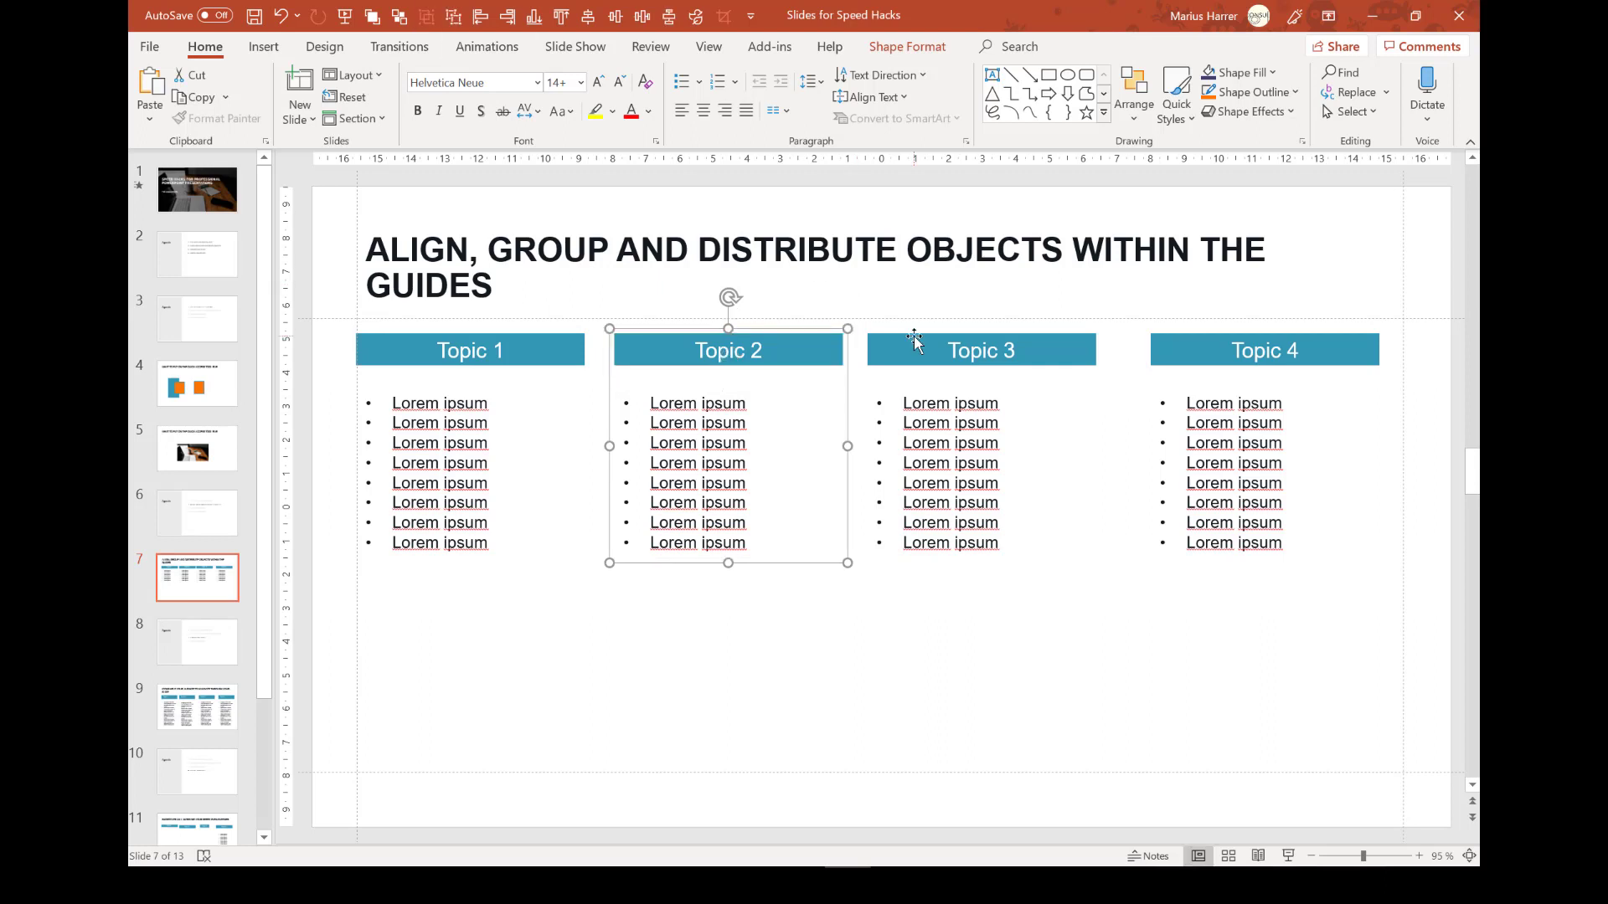
{"action": "left_click", "coordinate": [921, 347]}
{"action": "left_click", "coordinate": [935, 455], "text": "shift"}
{"action": "key", "text": "ctrl+g"}
{"action": "left_click", "coordinate": [1211, 351]}
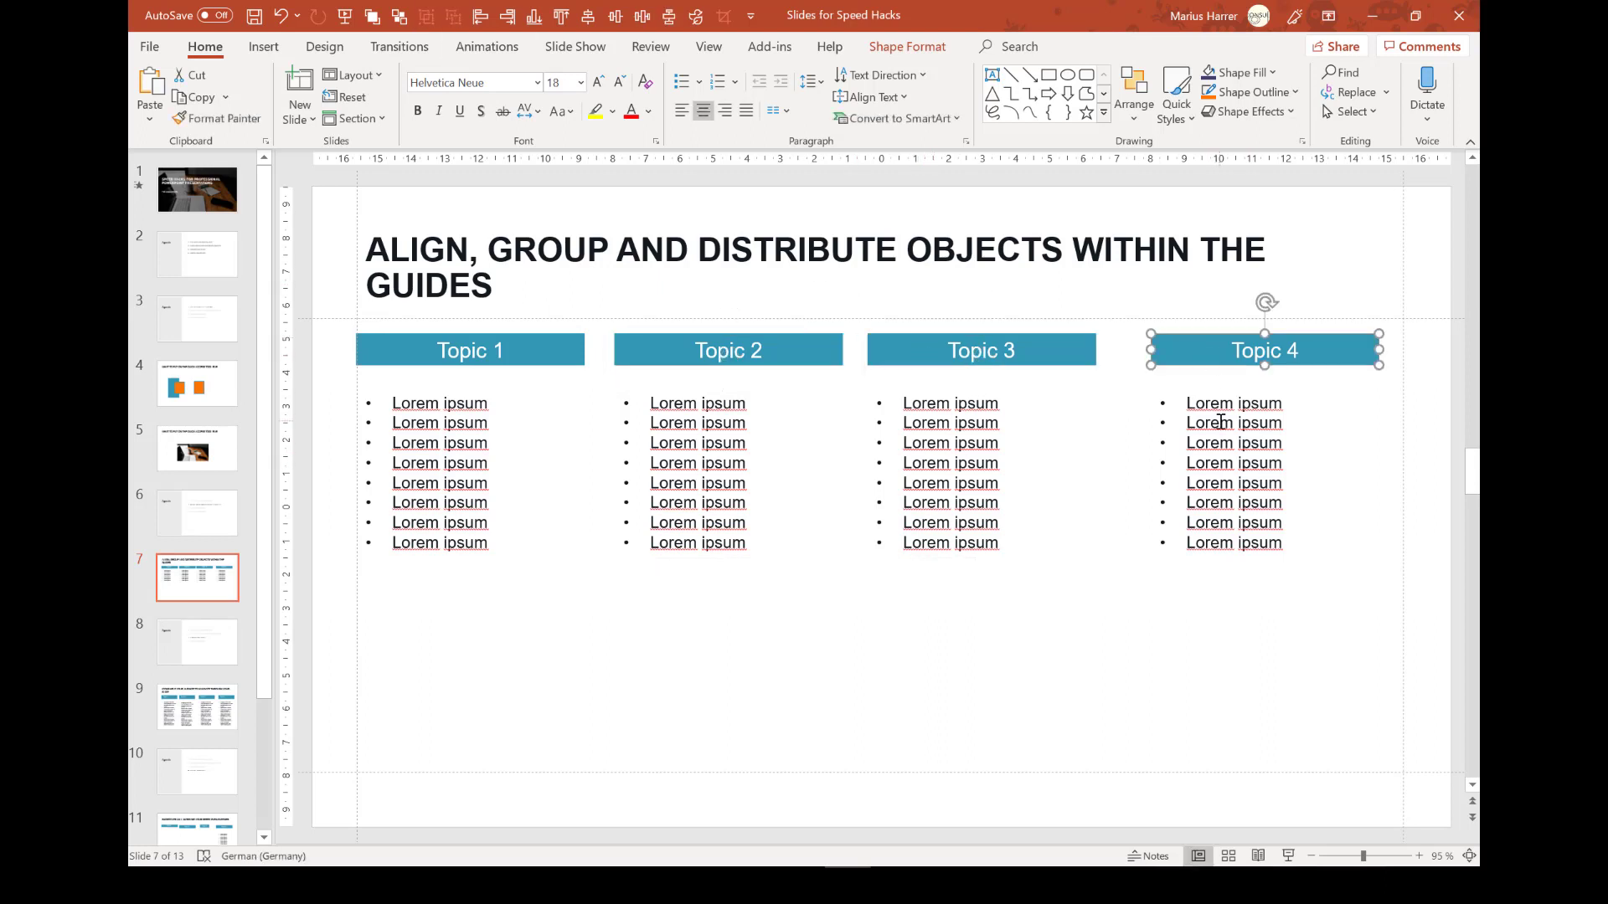
{"action": "left_click", "coordinate": [1220, 421]}
{"action": "left_click", "coordinate": [1212, 356], "text": "shift"}
{"action": "key", "text": "ctrl+g"}
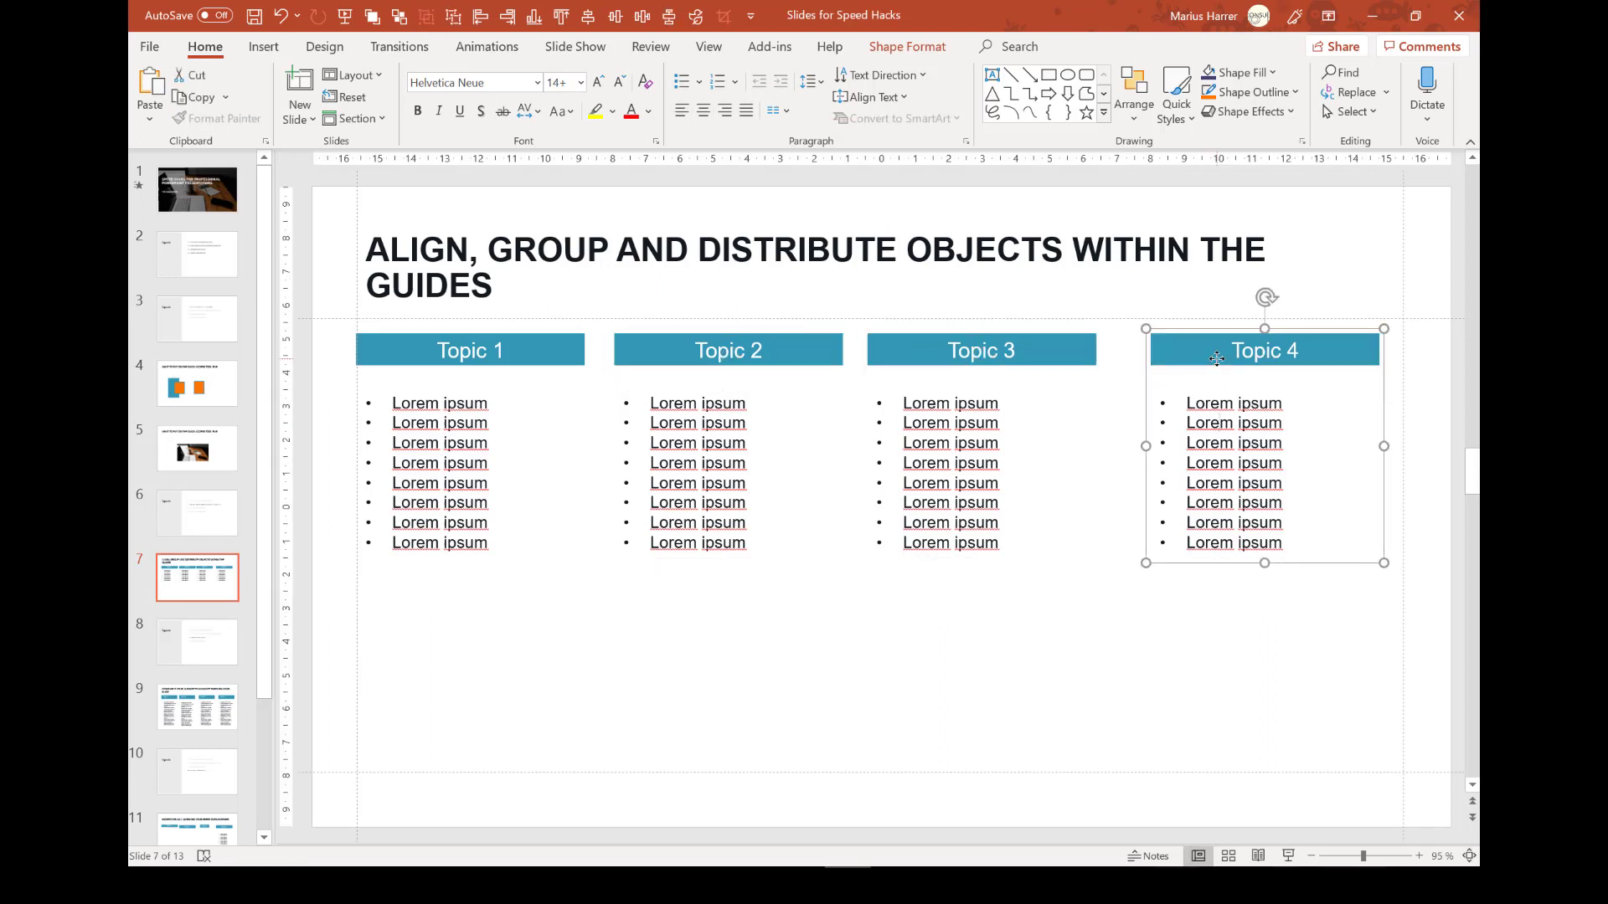
Move the Topic 4 column to the right guide and distribute all four columns horizontally
{"action": "left_click_drag", "start_coordinate": [1248, 374], "coordinate": [1244, 362]}
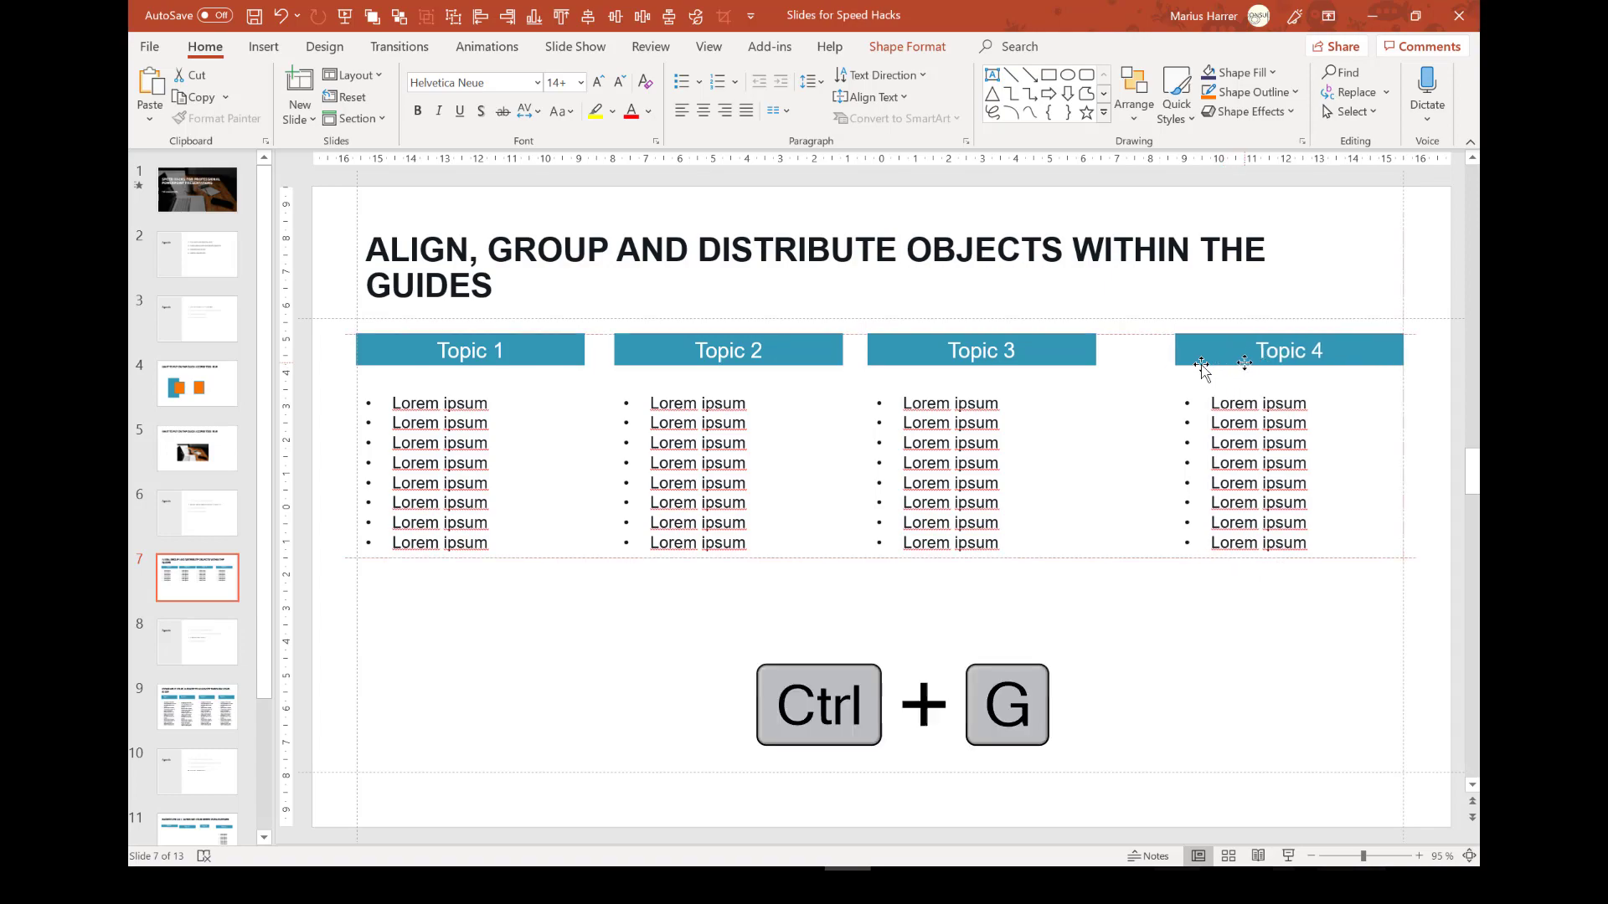
{"action": "left_click", "coordinate": [1022, 358], "text": "shift"}
{"action": "left_click", "coordinate": [402, 348], "text": "shift"}
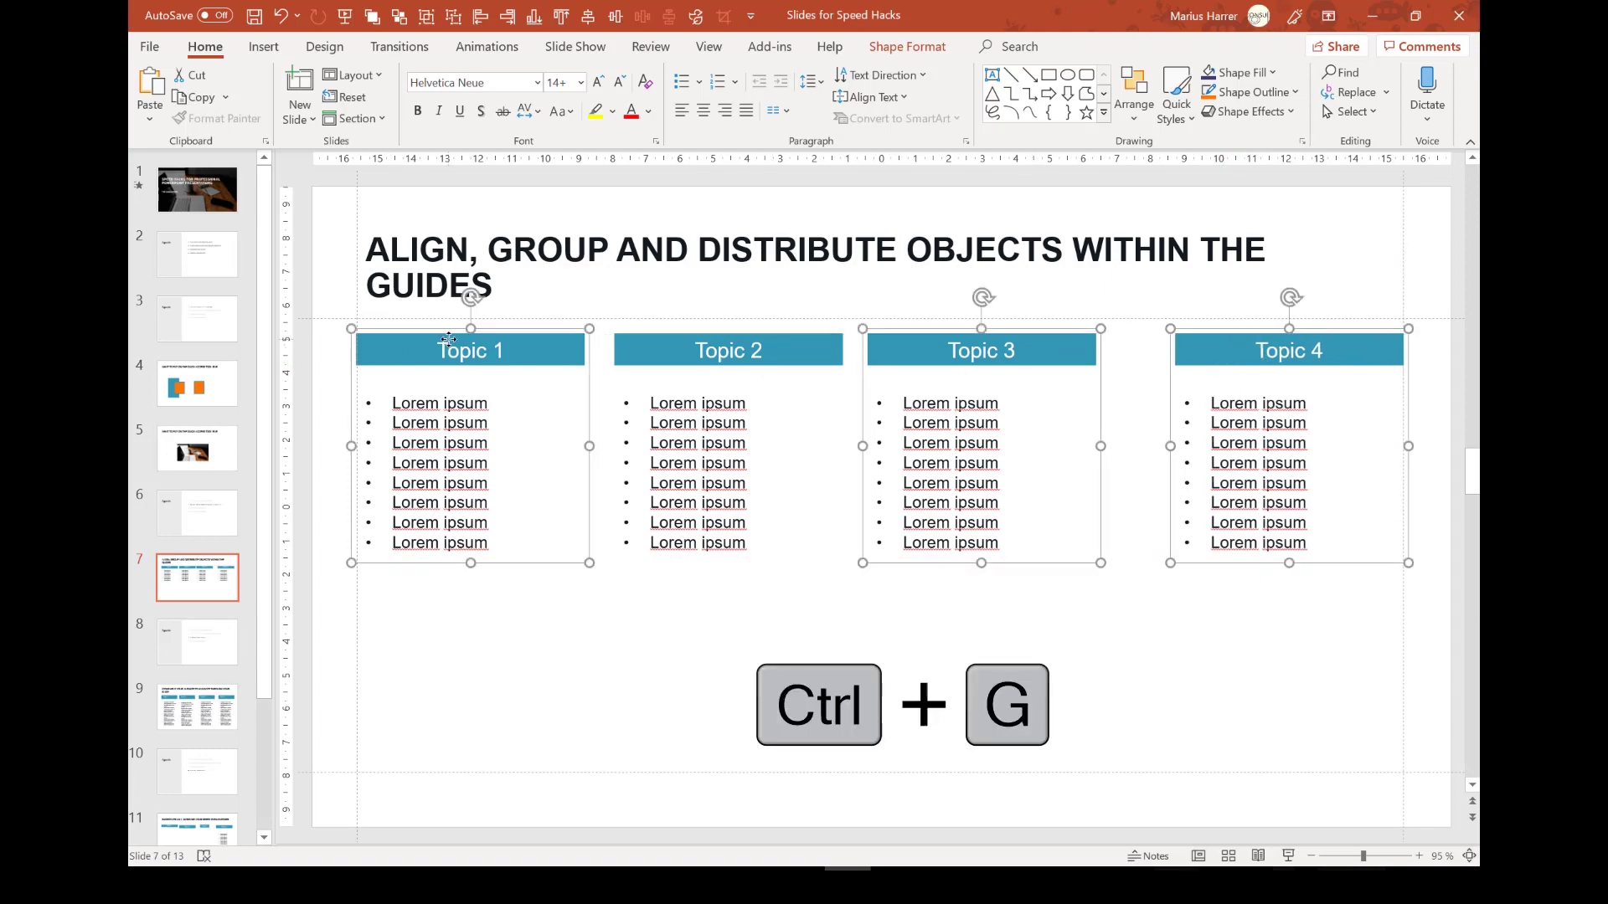
{"action": "left_click", "coordinate": [710, 334], "text": "shift"}
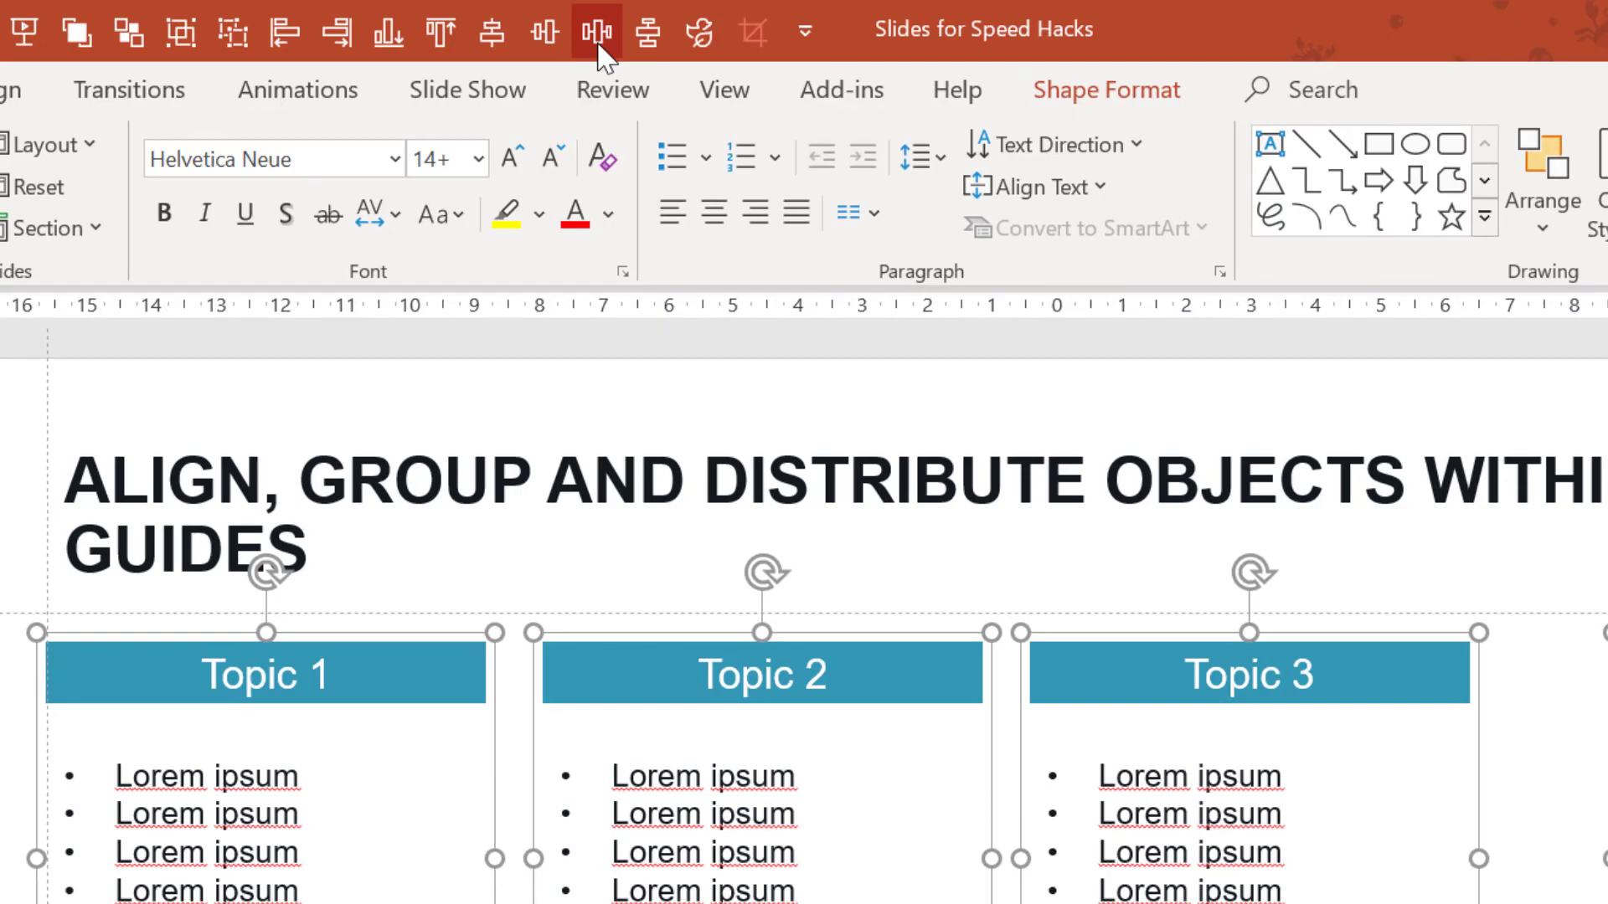
{"action": "left_click", "coordinate": [634, 23]}
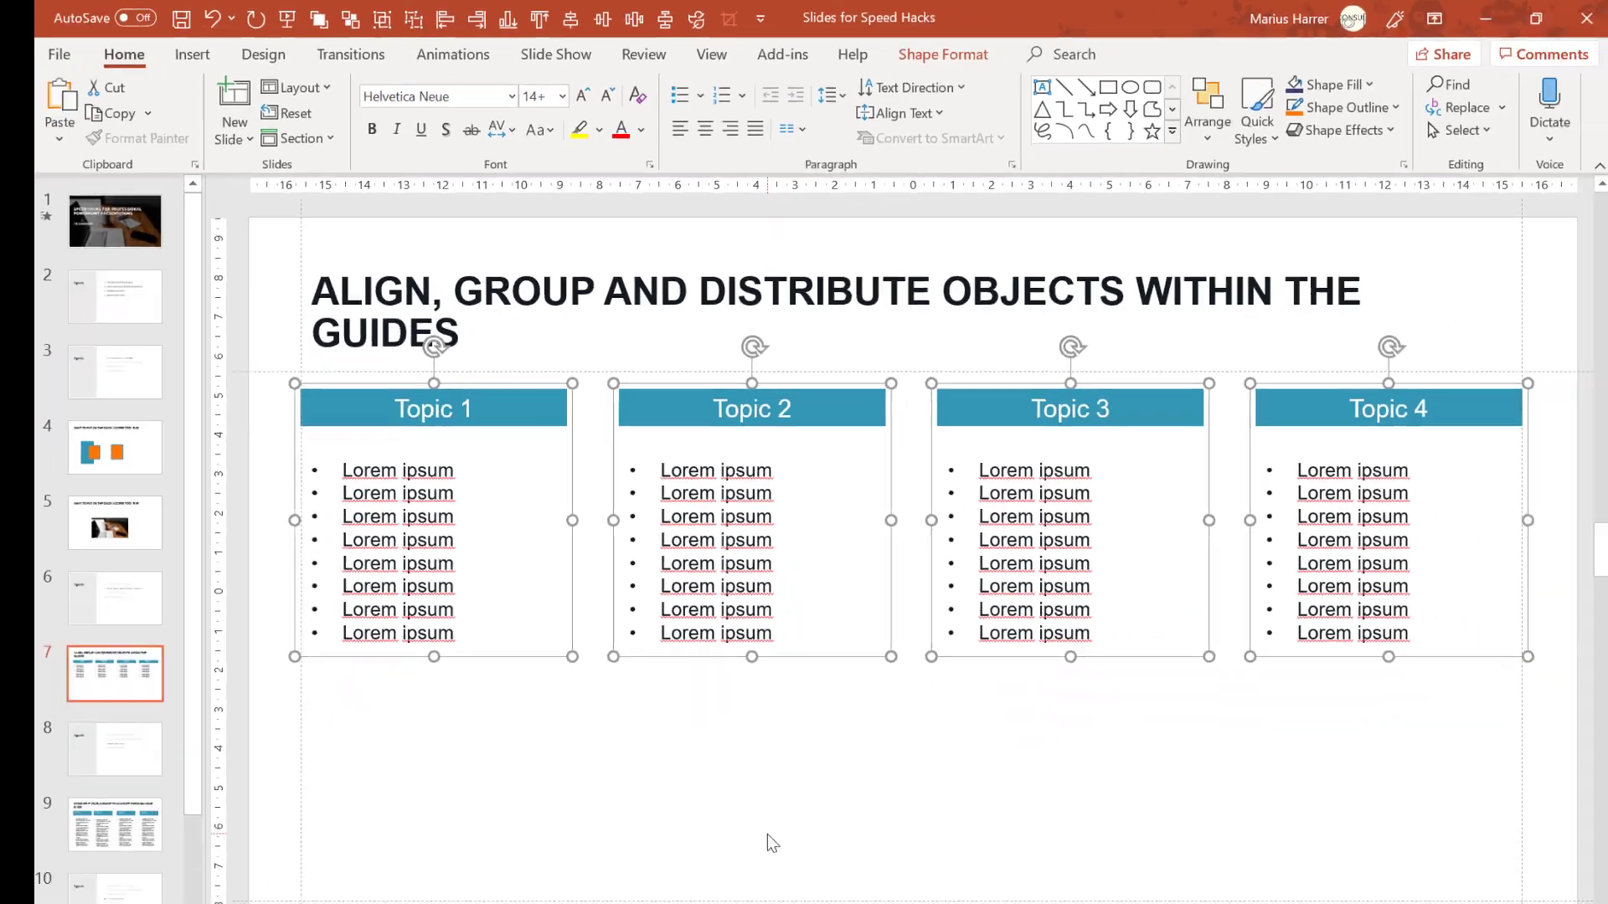
{"action": "left_click", "coordinate": [760, 721]}
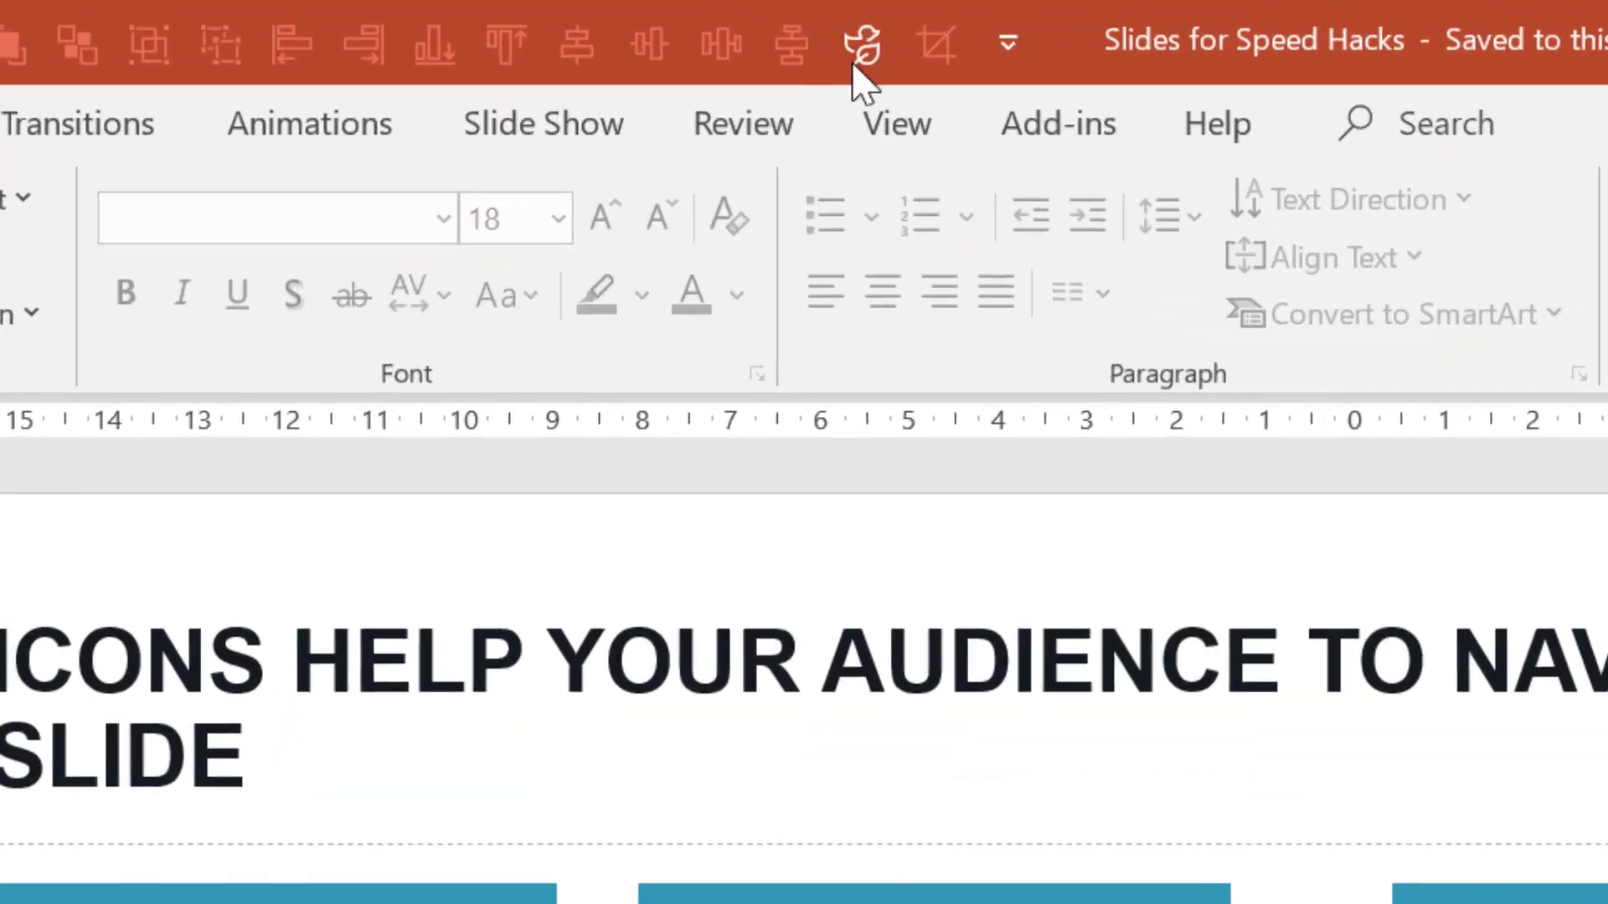
Insert the cat, flexed-arm, envelope and dinosaur icons from the icon library
{"action": "left_click", "coordinate": [858, 52]}
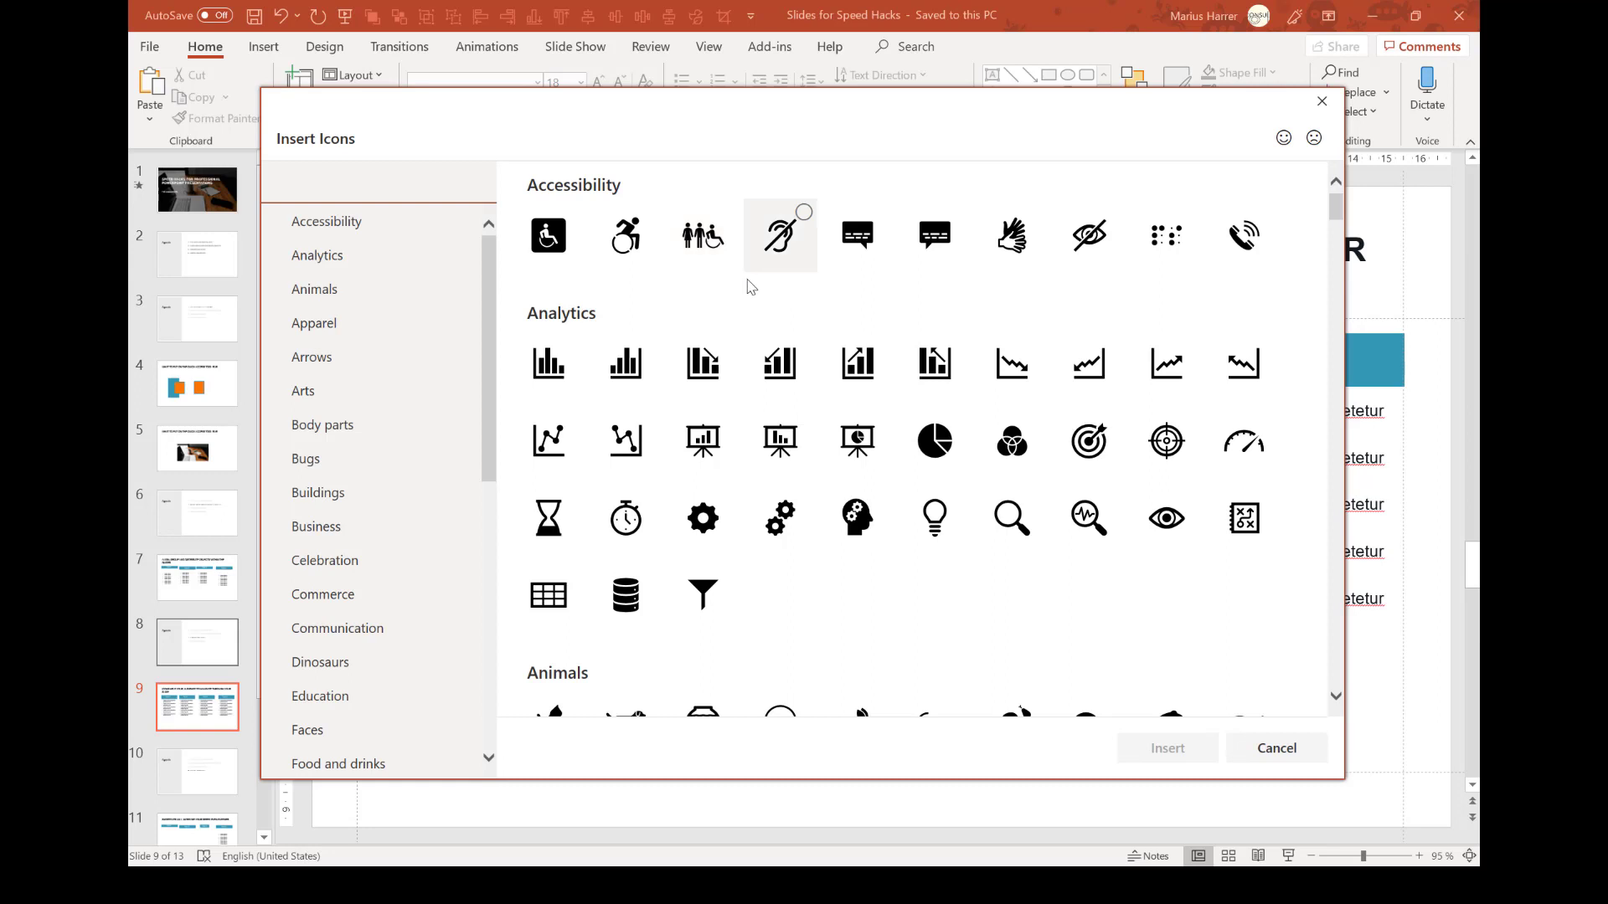
{"action": "scroll", "coordinate": [779, 360], "scroll_direction": "down", "scroll_amount": 3}
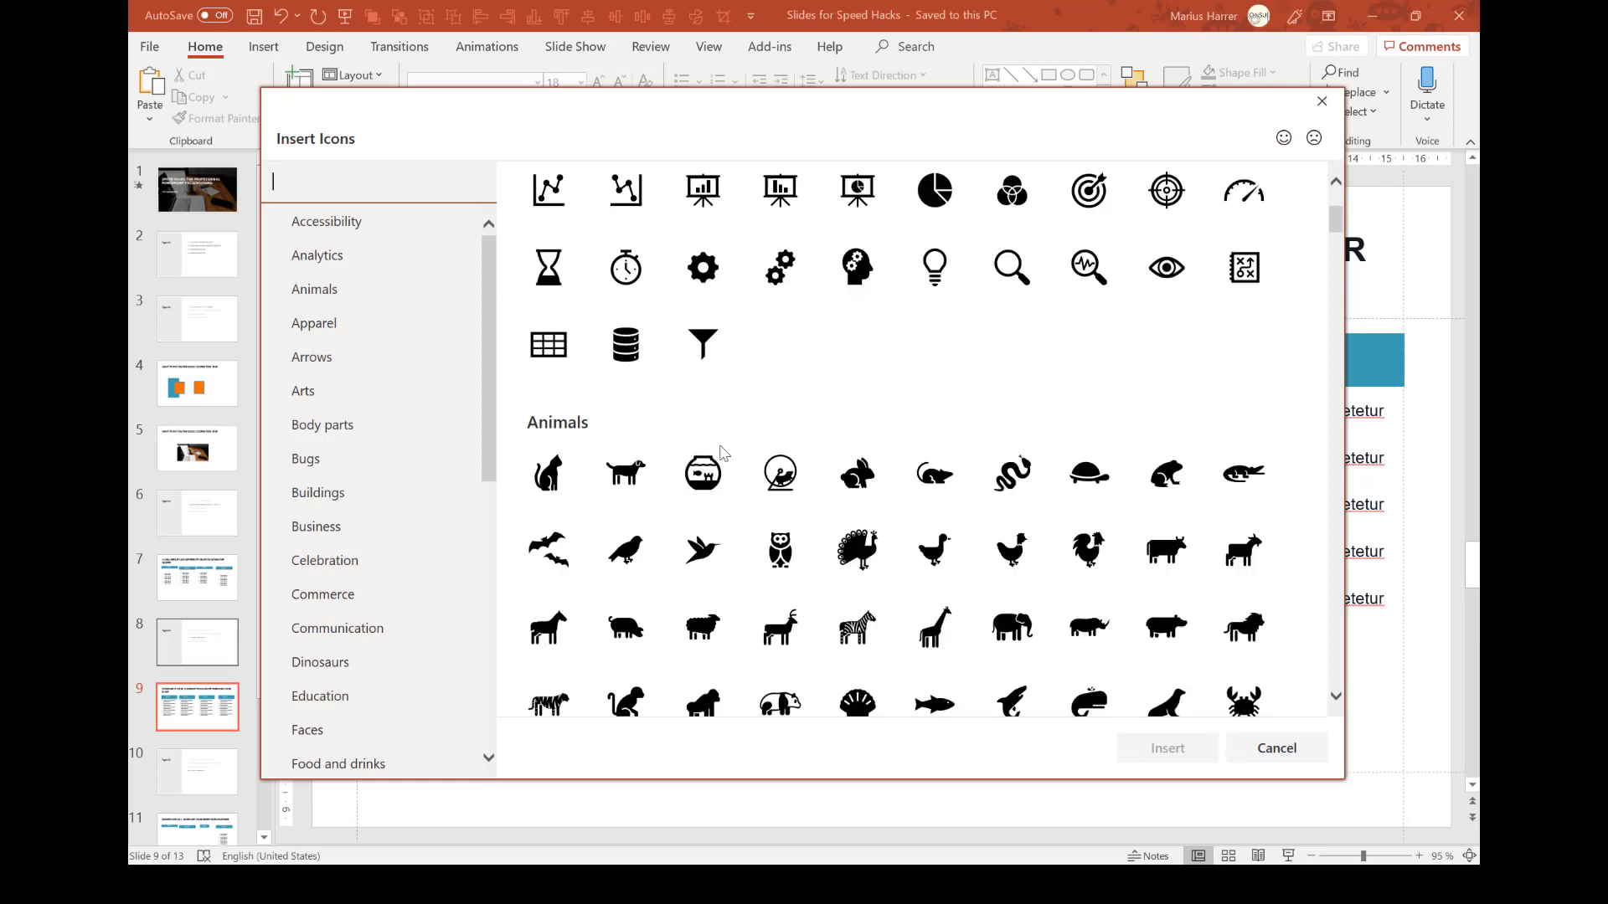
{"action": "left_click", "coordinate": [548, 473]}
{"action": "scroll", "coordinate": [846, 455], "scroll_direction": "down", "scroll_amount": 10}
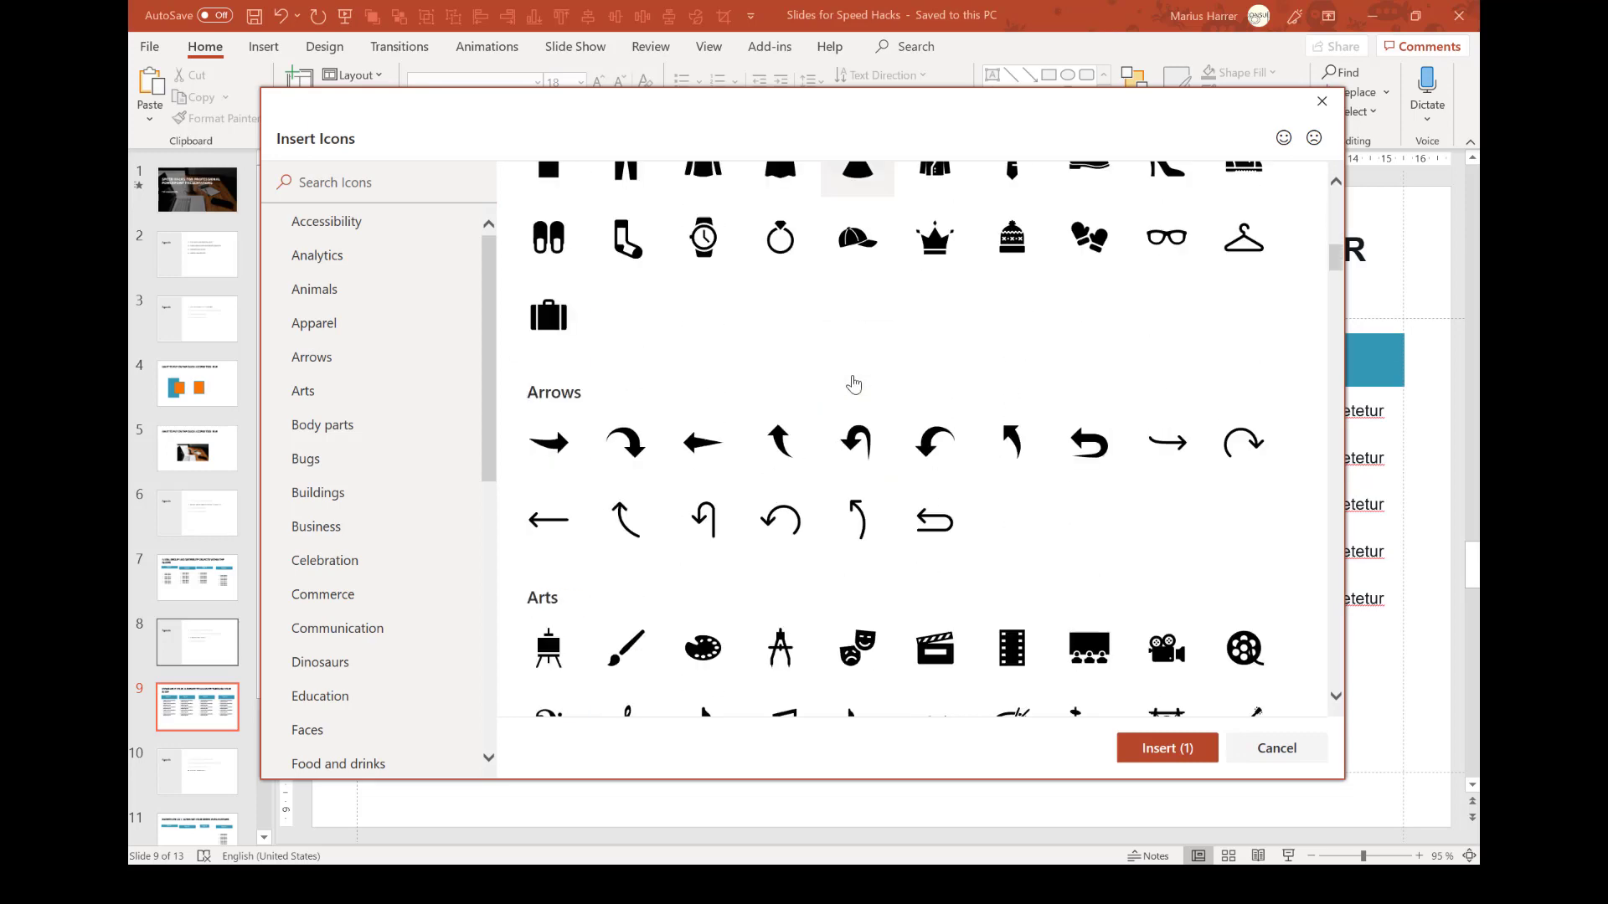
{"action": "left_click", "coordinate": [1085, 677]}
{"action": "scroll", "coordinate": [1027, 578], "scroll_direction": "down", "scroll_amount": 15}
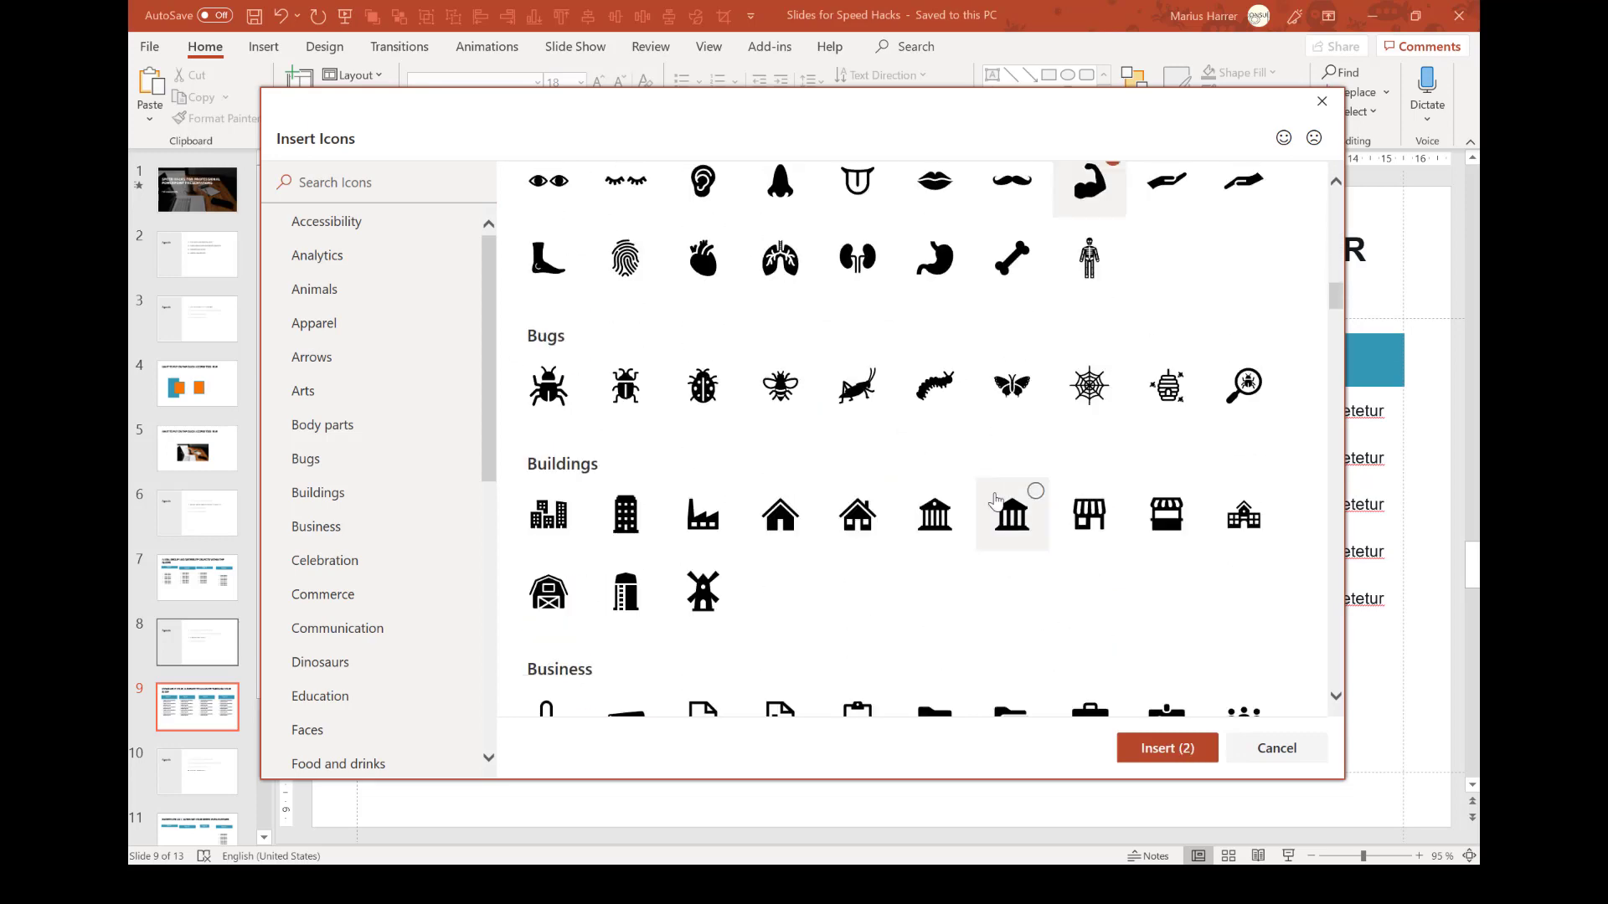
{"action": "scroll", "coordinate": [984, 487], "scroll_direction": "down", "scroll_amount": 3}
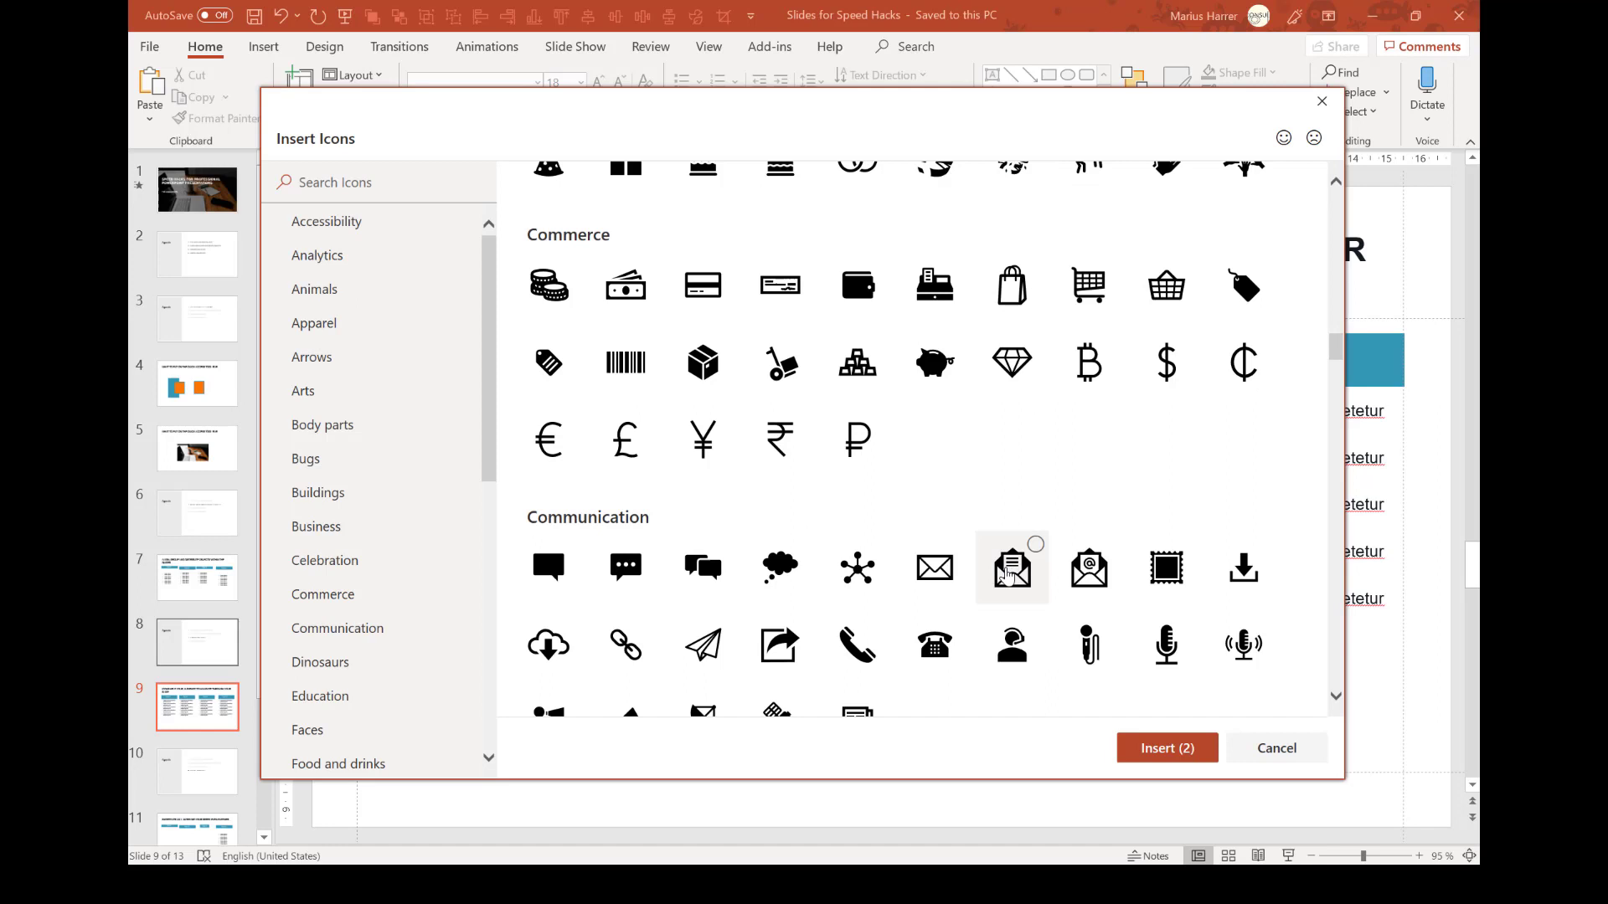
{"action": "left_click", "coordinate": [938, 571]}
{"action": "scroll", "coordinate": [945, 578], "scroll_direction": "down", "scroll_amount": 3}
{"action": "scroll", "coordinate": [946, 578], "scroll_direction": "down", "scroll_amount": 3}
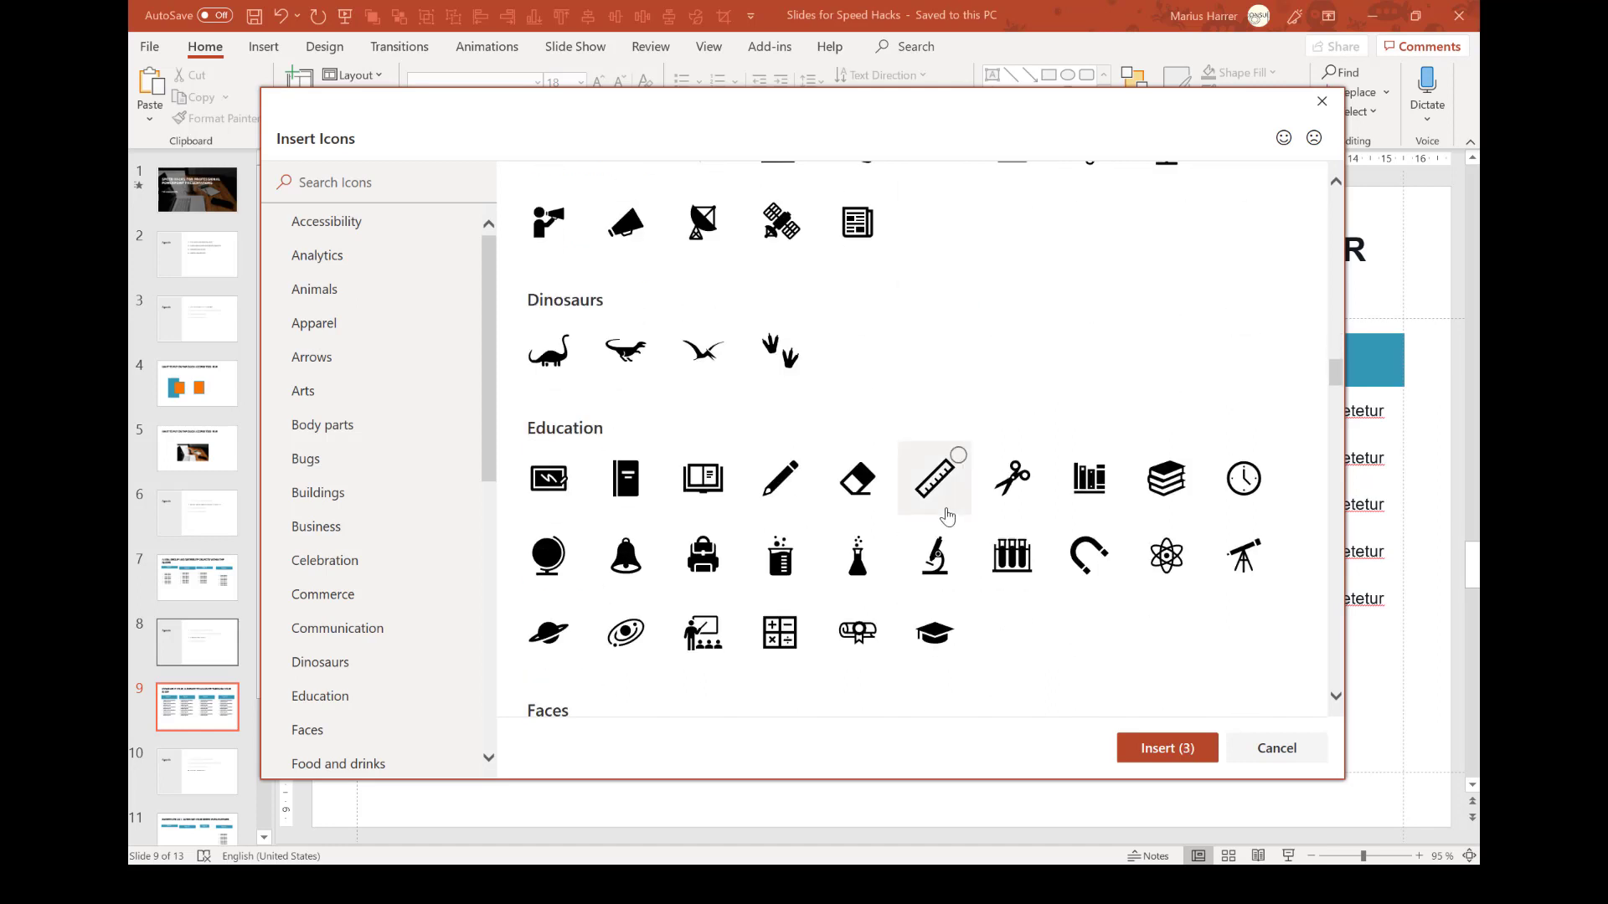
{"action": "left_click", "coordinate": [554, 367]}
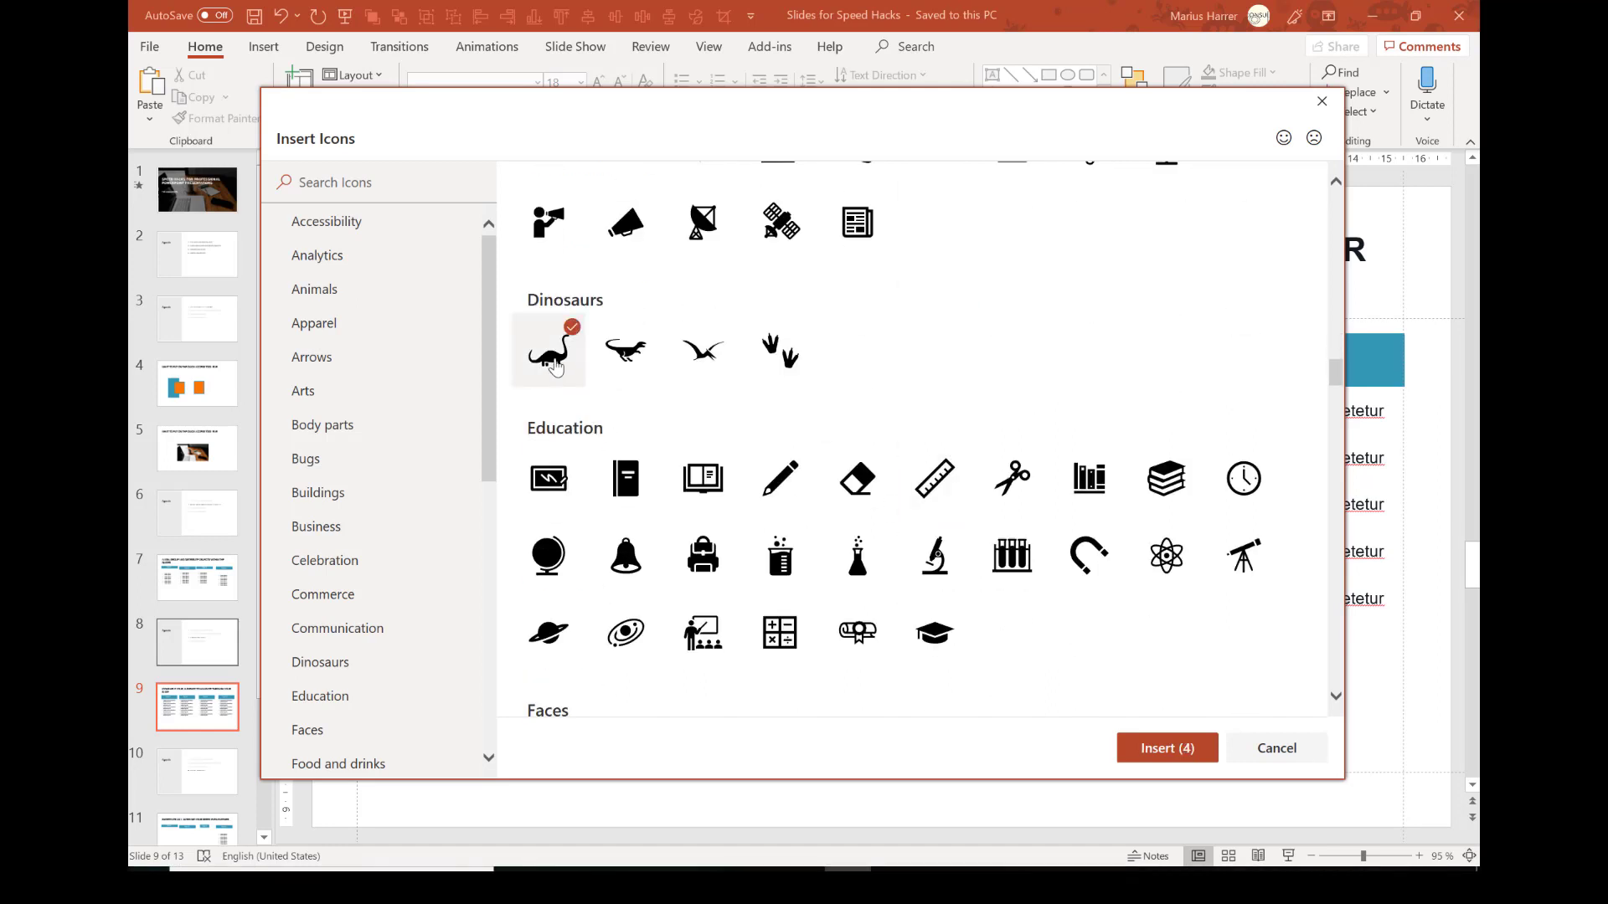
{"action": "left_click", "coordinate": [1169, 769]}
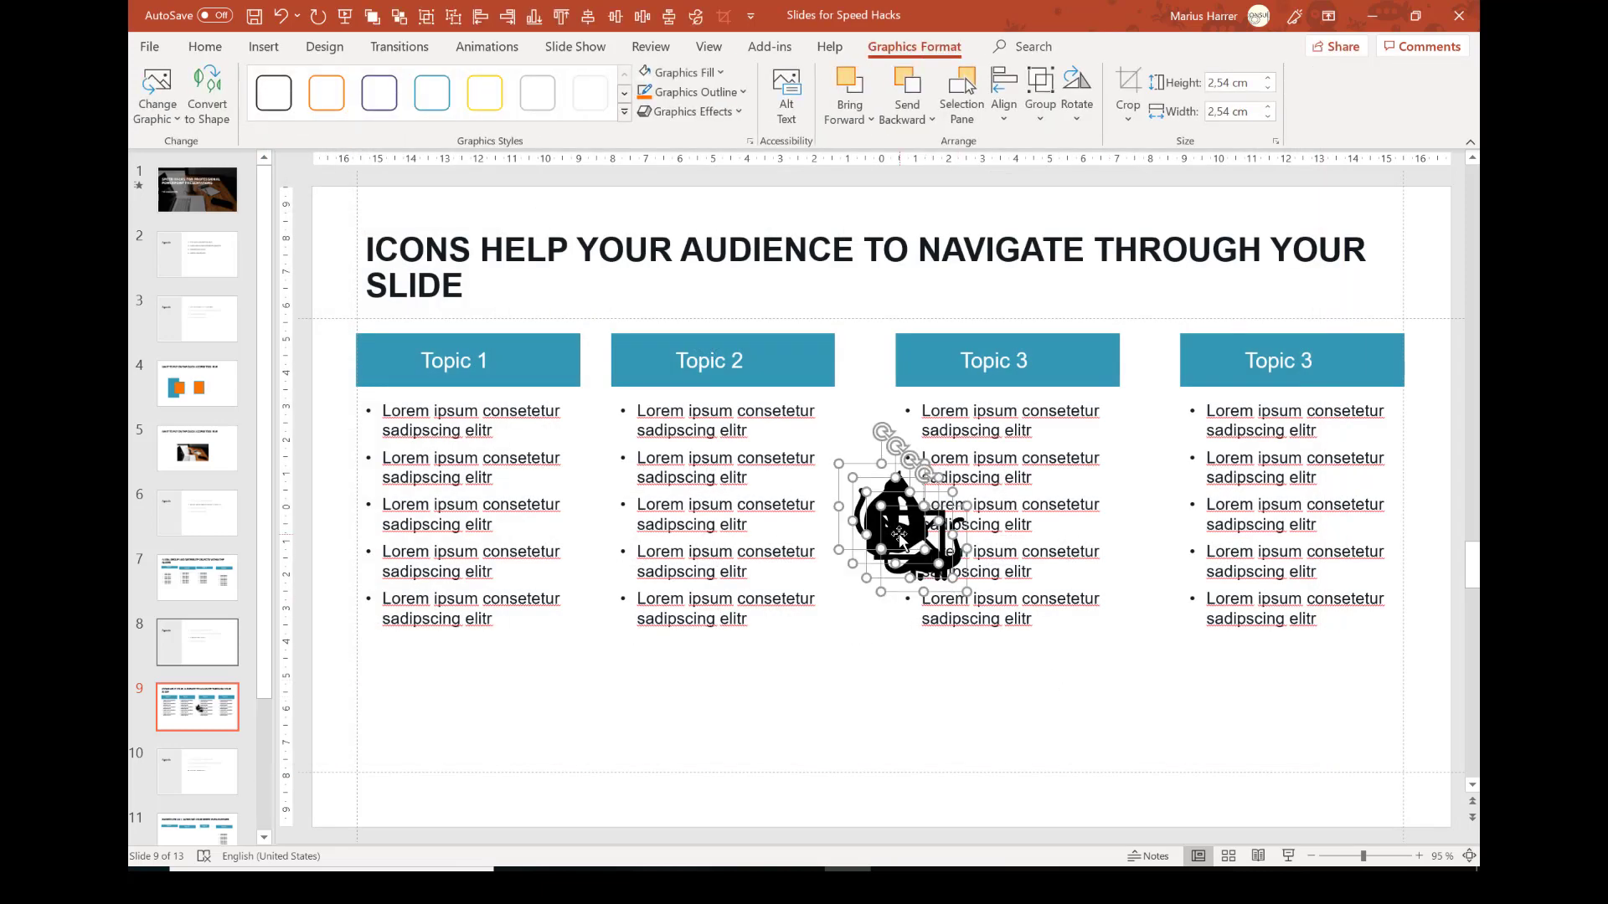
Place the envelope, flexed-arm and cat icons on the Topic 3, 2 and 1 headers
{"action": "left_click_drag", "start_coordinate": [880, 529], "coordinate": [1236, 359]}
{"action": "left_click", "coordinate": [917, 745]}
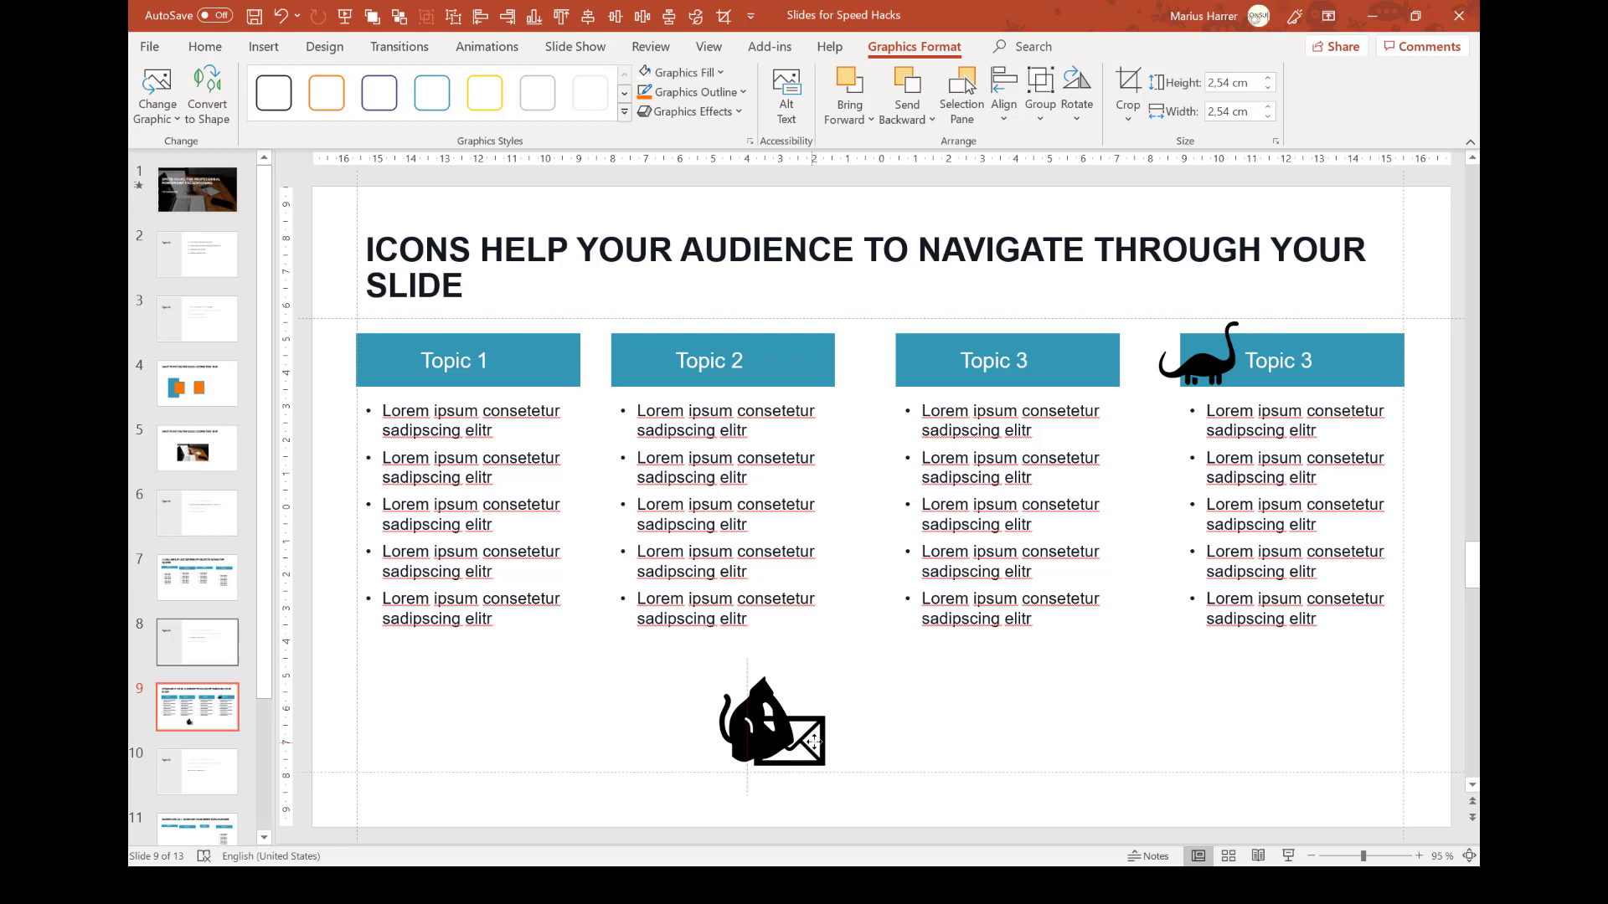
{"action": "left_click_drag", "start_coordinate": [782, 739], "coordinate": [913, 353]}
{"action": "left_click_drag", "start_coordinate": [758, 724], "coordinate": [639, 364]}
{"action": "left_click_drag", "start_coordinate": [754, 715], "coordinate": [415, 360]}
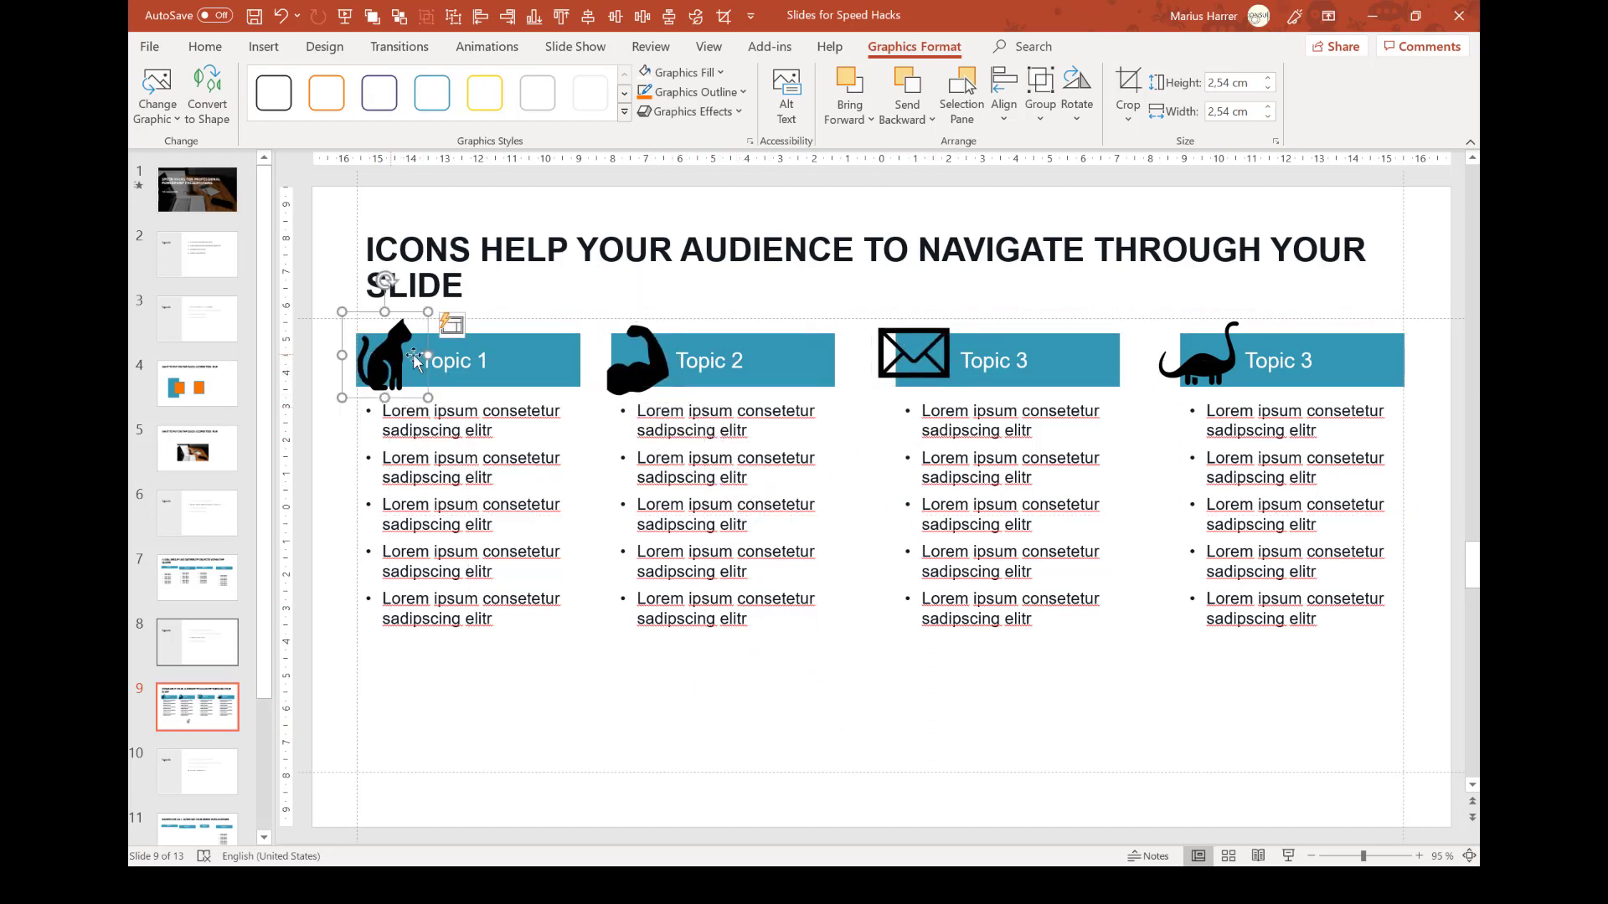
Shrink all four icons to fit the header bars and fill them white
{"action": "left_click", "coordinate": [618, 368], "text": "shift"}
{"action": "left_click", "coordinate": [939, 355], "text": "shift"}
{"action": "left_click", "coordinate": [1202, 361], "text": "shift"}
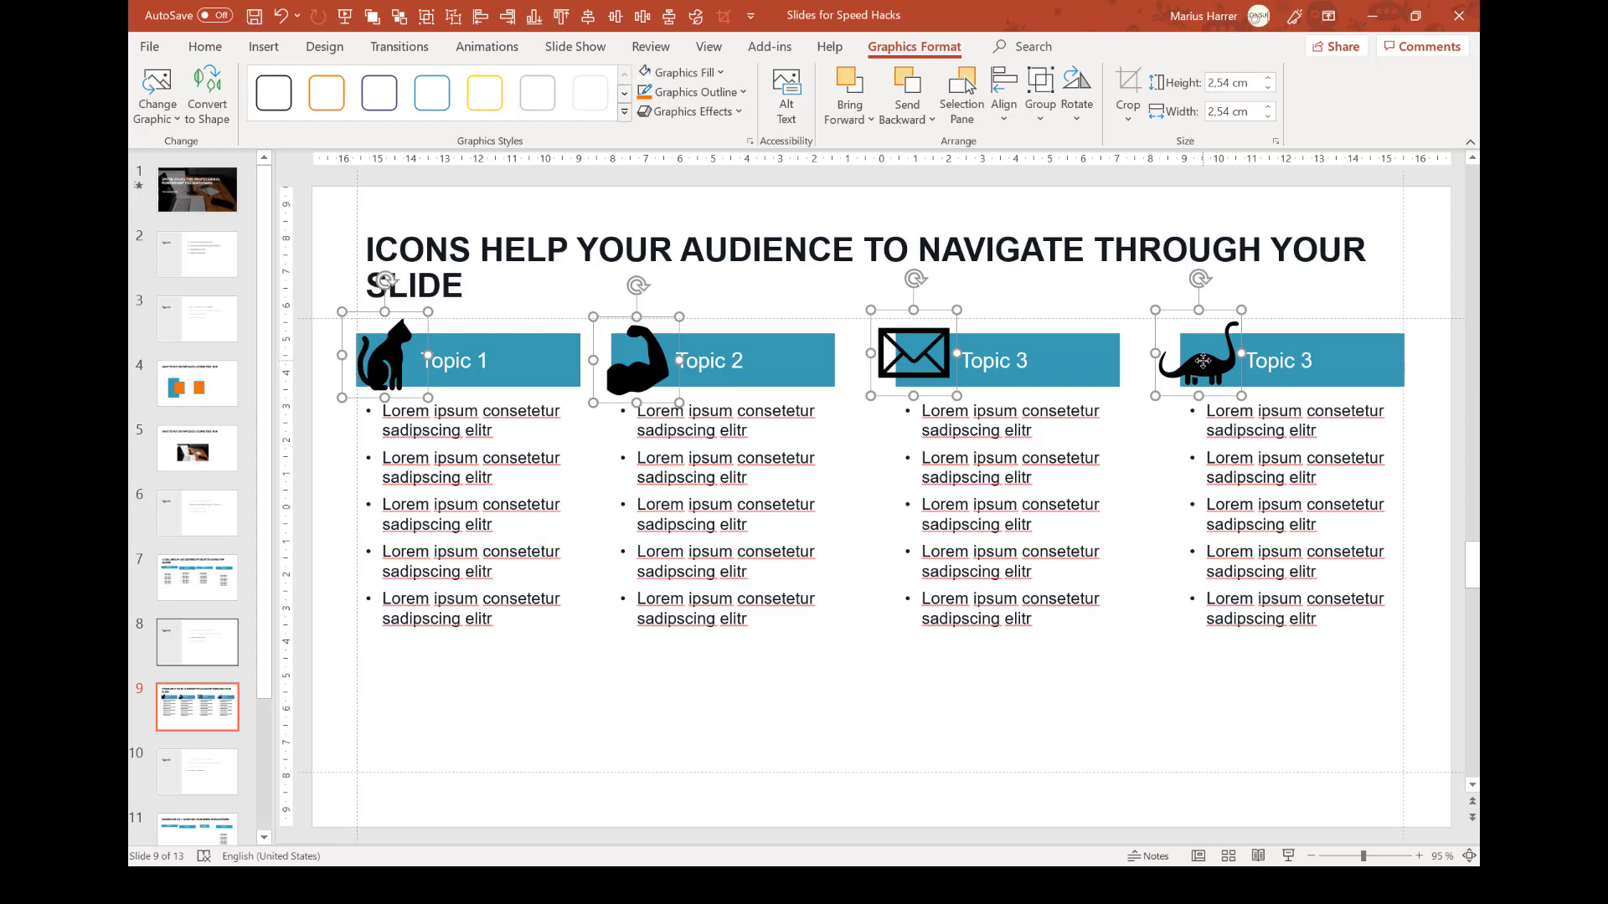
{"action": "key", "text": "shift+Down"}
{"action": "key", "text": "shift+Down"}
{"action": "key", "text": "shift+Down"}
{"action": "key", "text": "shift+Down"}
{"action": "key", "text": "shift+Down"}
{"action": "key", "text": "shift+Down"}
{"action": "key", "text": "shift+Down"}
{"action": "key", "text": "shift+Down"}
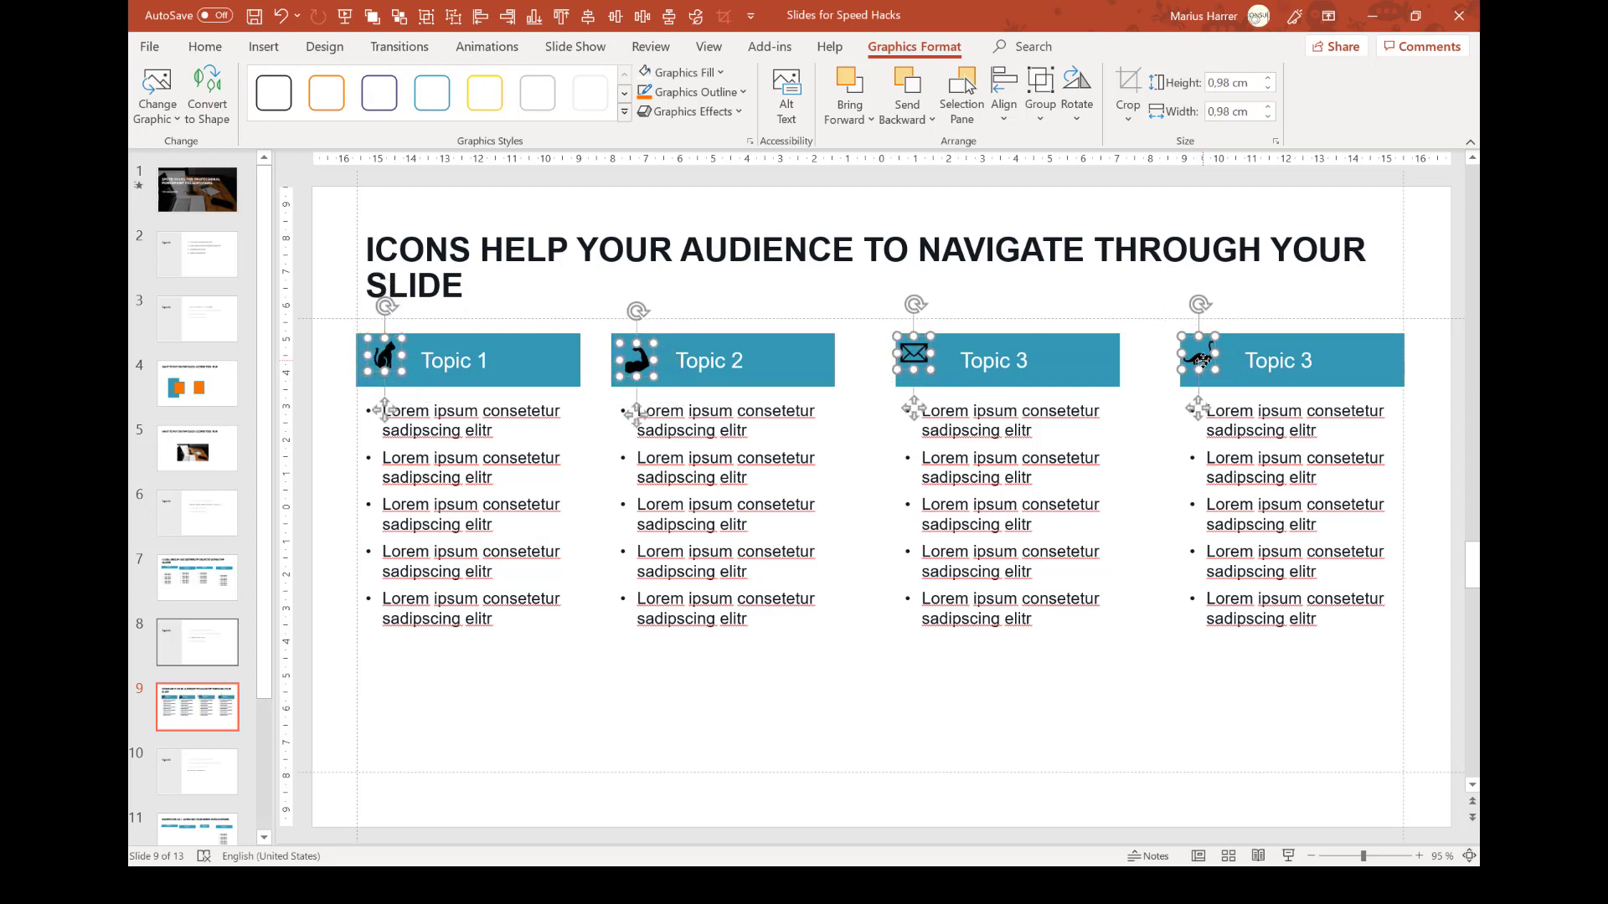
{"action": "left_click", "coordinate": [687, 80]}
{"action": "left_click", "coordinate": [642, 115]}
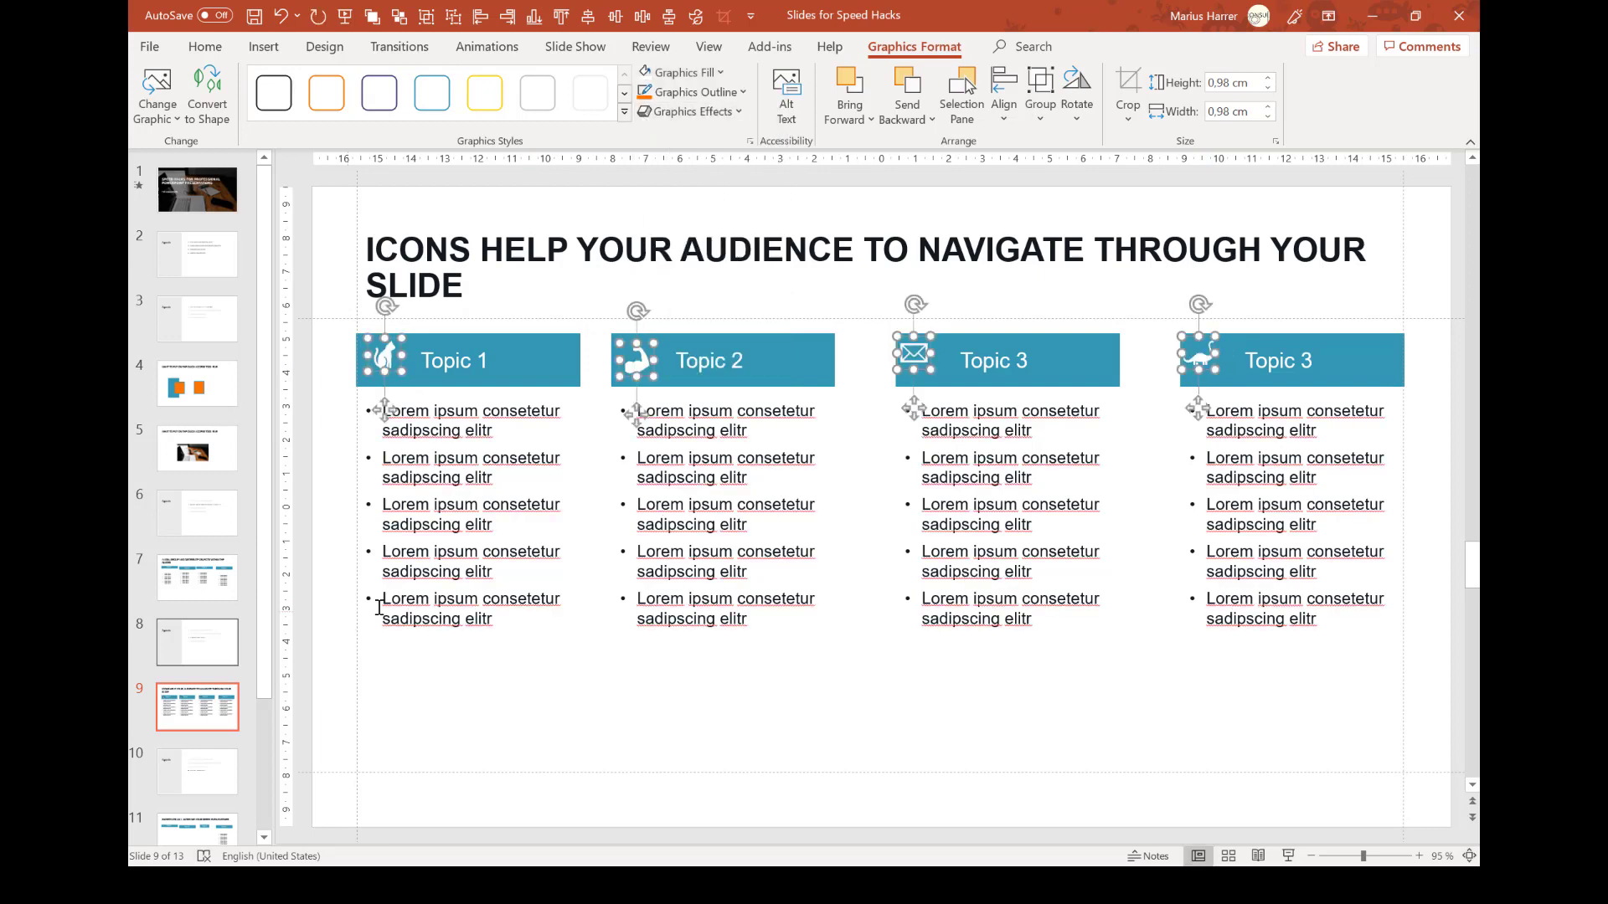
{"action": "left_click", "coordinate": [458, 707]}
Align the icons inside their header bars, repeating the formatting on the dinosaur icon with F4
{"action": "left_click", "coordinate": [384, 358]}
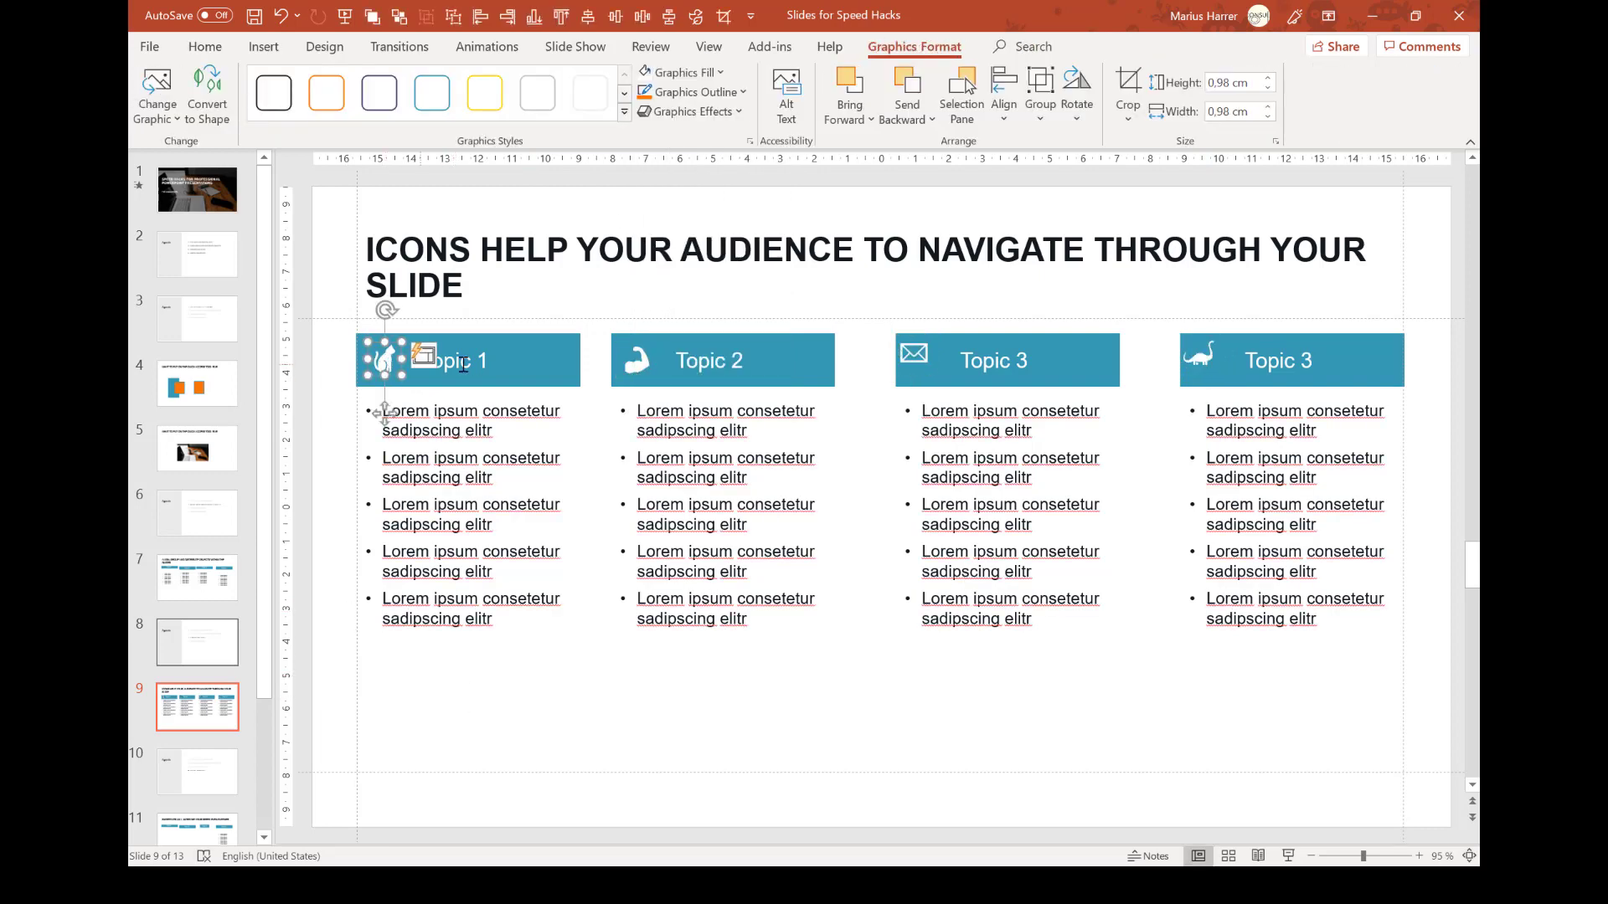
{"action": "left_click", "coordinate": [423, 356], "text": "shift"}
{"action": "left_click", "coordinate": [636, 360]}
{"action": "left_click", "coordinate": [912, 360]}
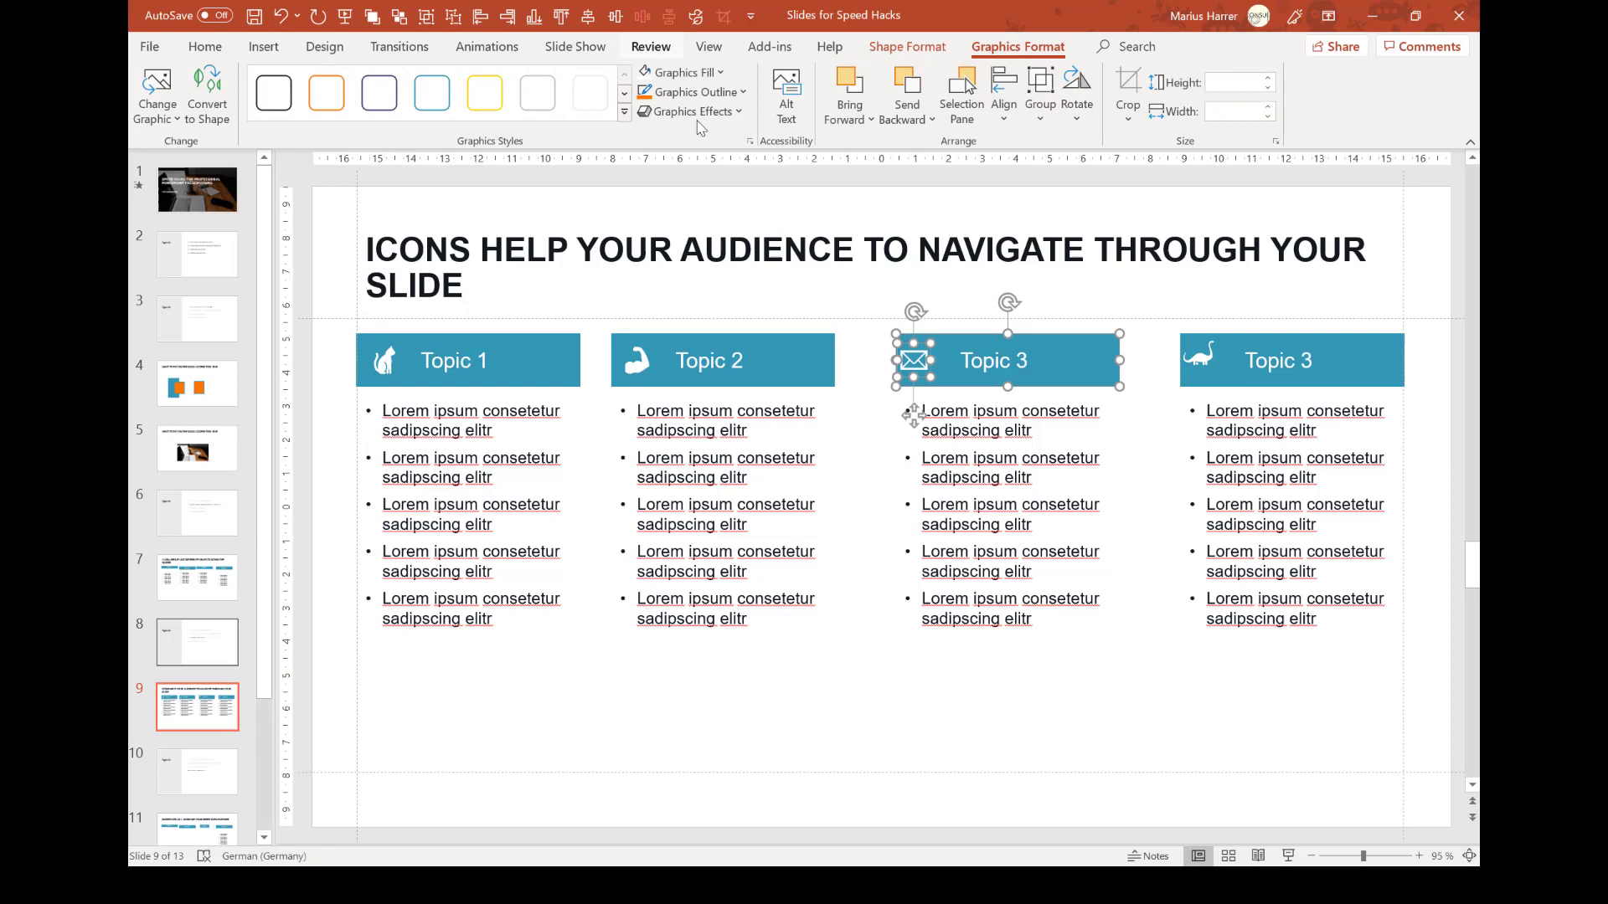
{"action": "left_click", "coordinate": [1199, 356]}
{"action": "key", "text": "F4"}
{"action": "left_click", "coordinate": [1044, 754]}
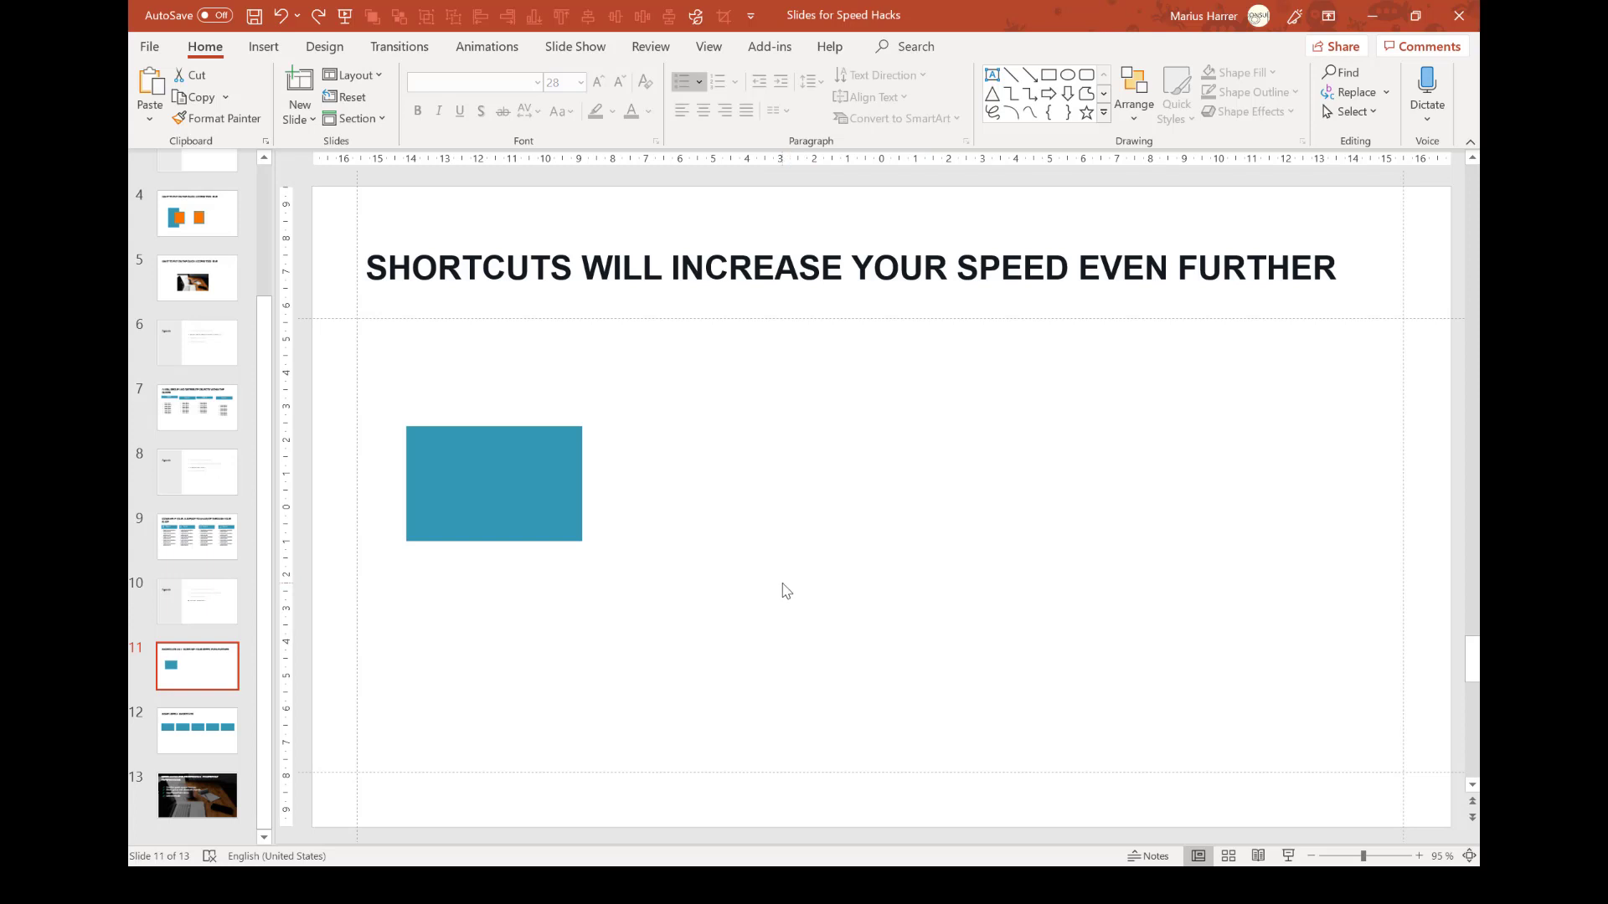
Copy, paste and duplicate the blue rectangle into a two-by-two grid
{"action": "left_click", "coordinate": [554, 500]}
{"action": "key", "text": "ctrl+c"}
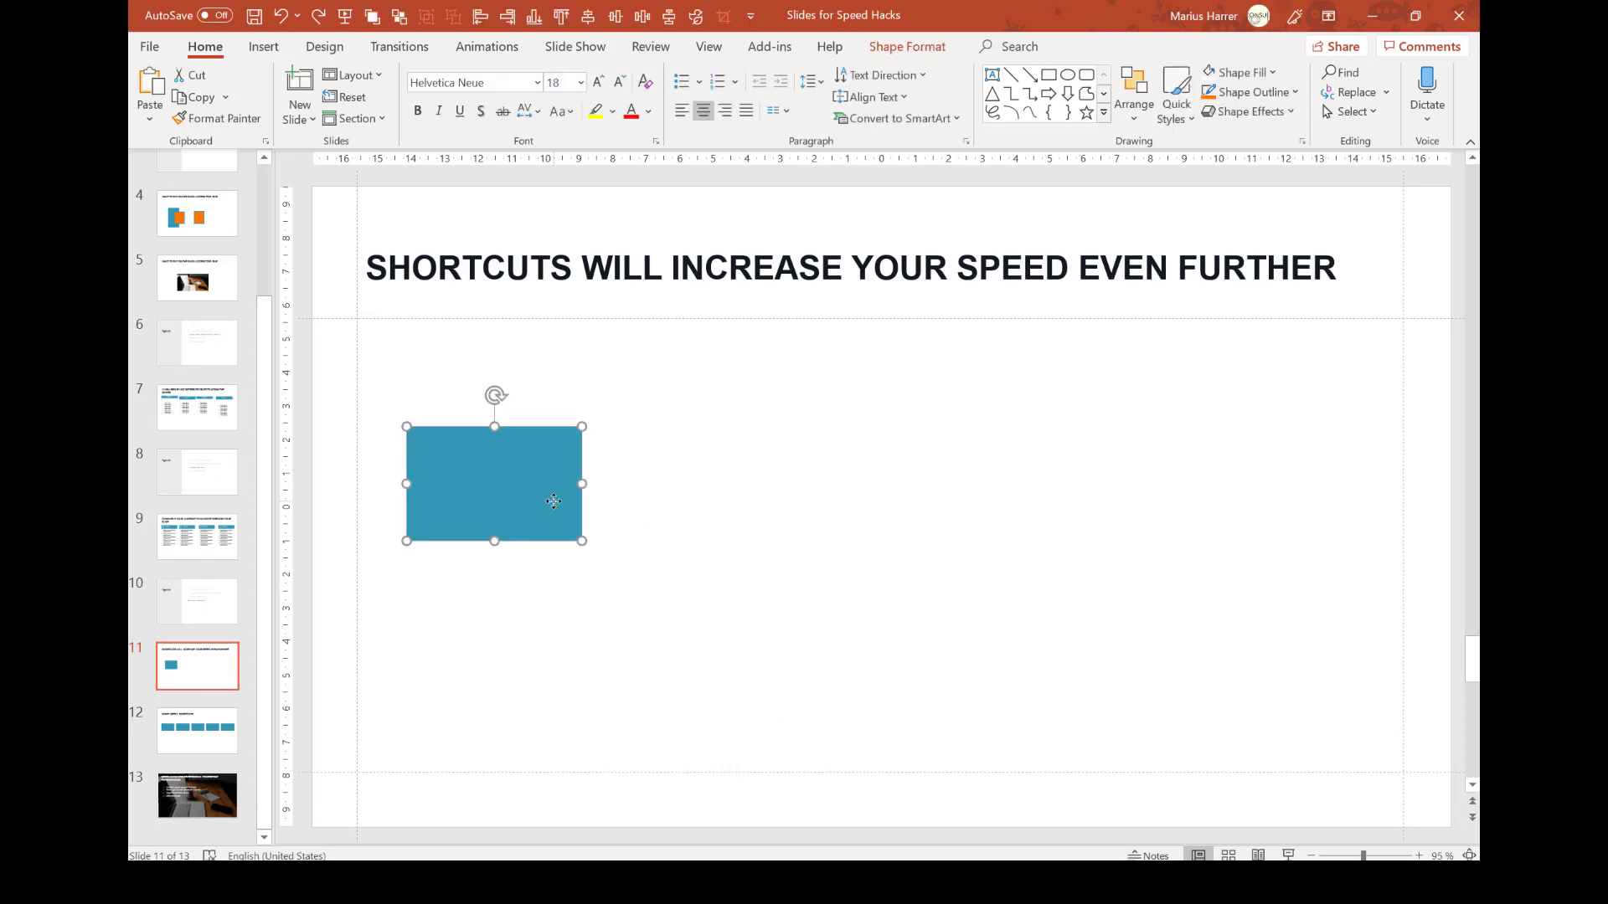
{"action": "key", "text": "ctrl+v"}
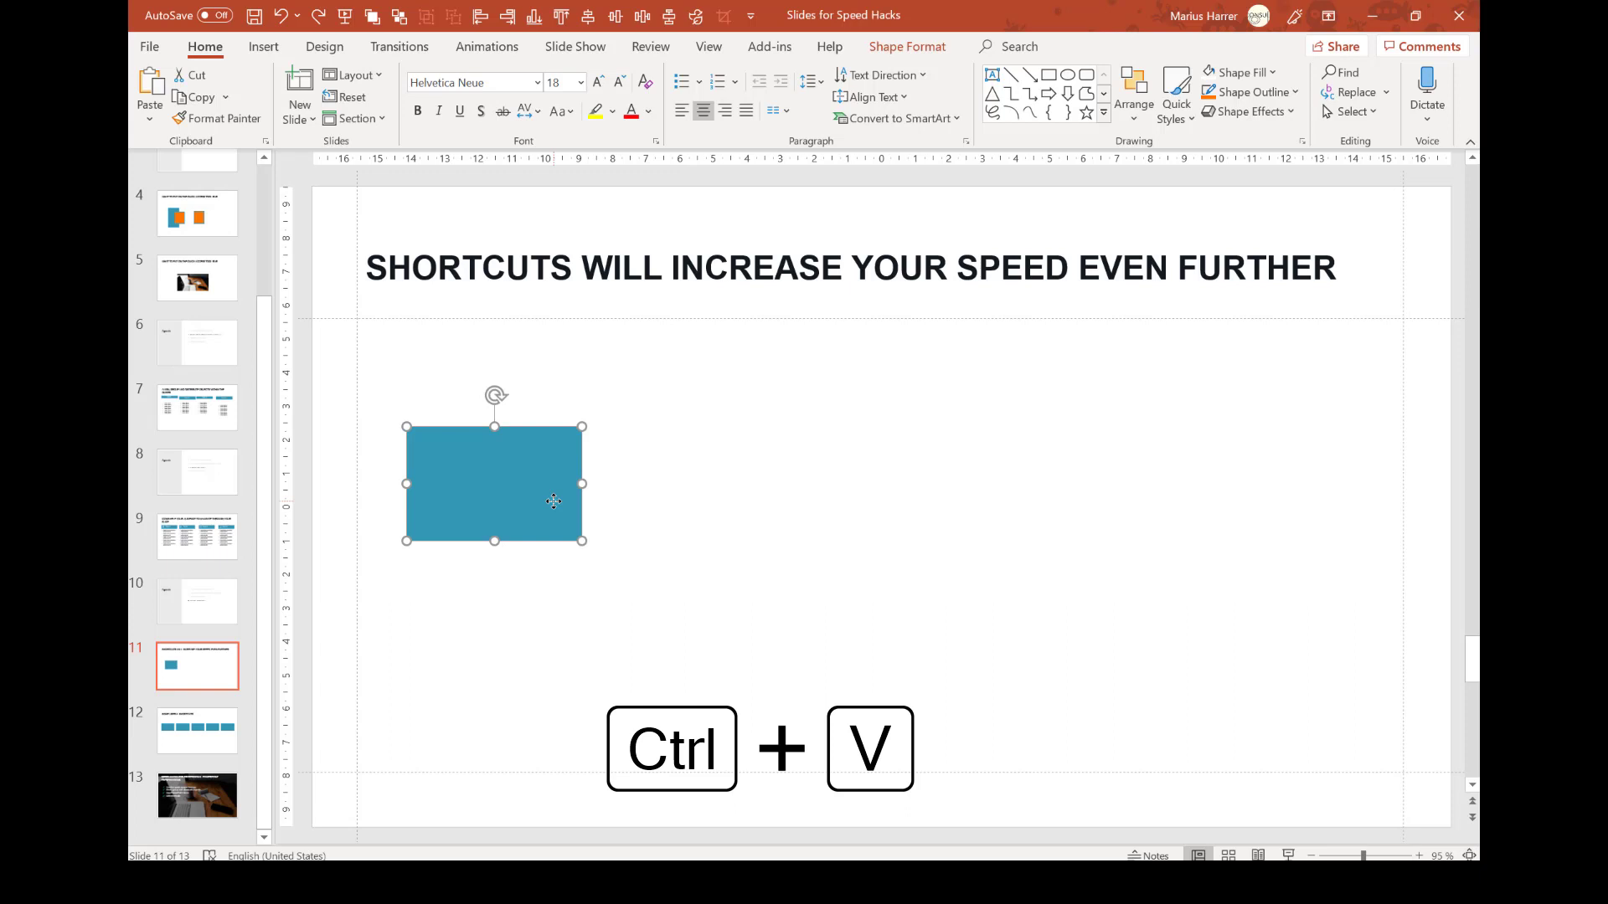
{"action": "left_click_drag", "start_coordinate": [554, 501], "coordinate": [734, 484]}
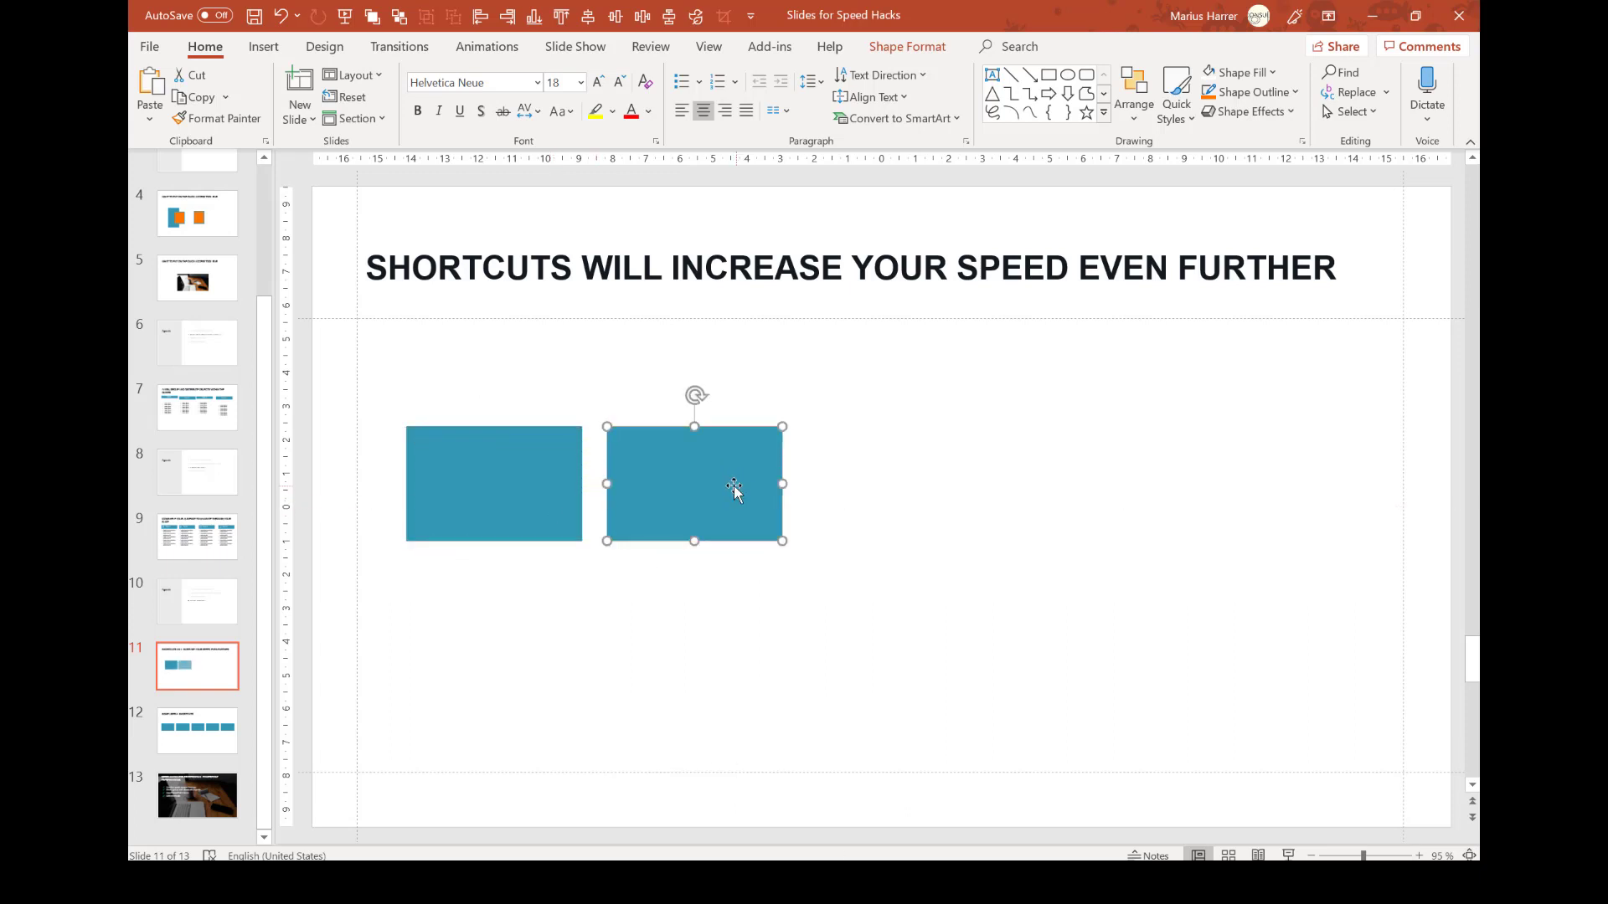
{"action": "left_click_drag", "start_coordinate": [407, 362], "coordinate": [854, 642]}
{"action": "key", "text": "ctrl+d"}
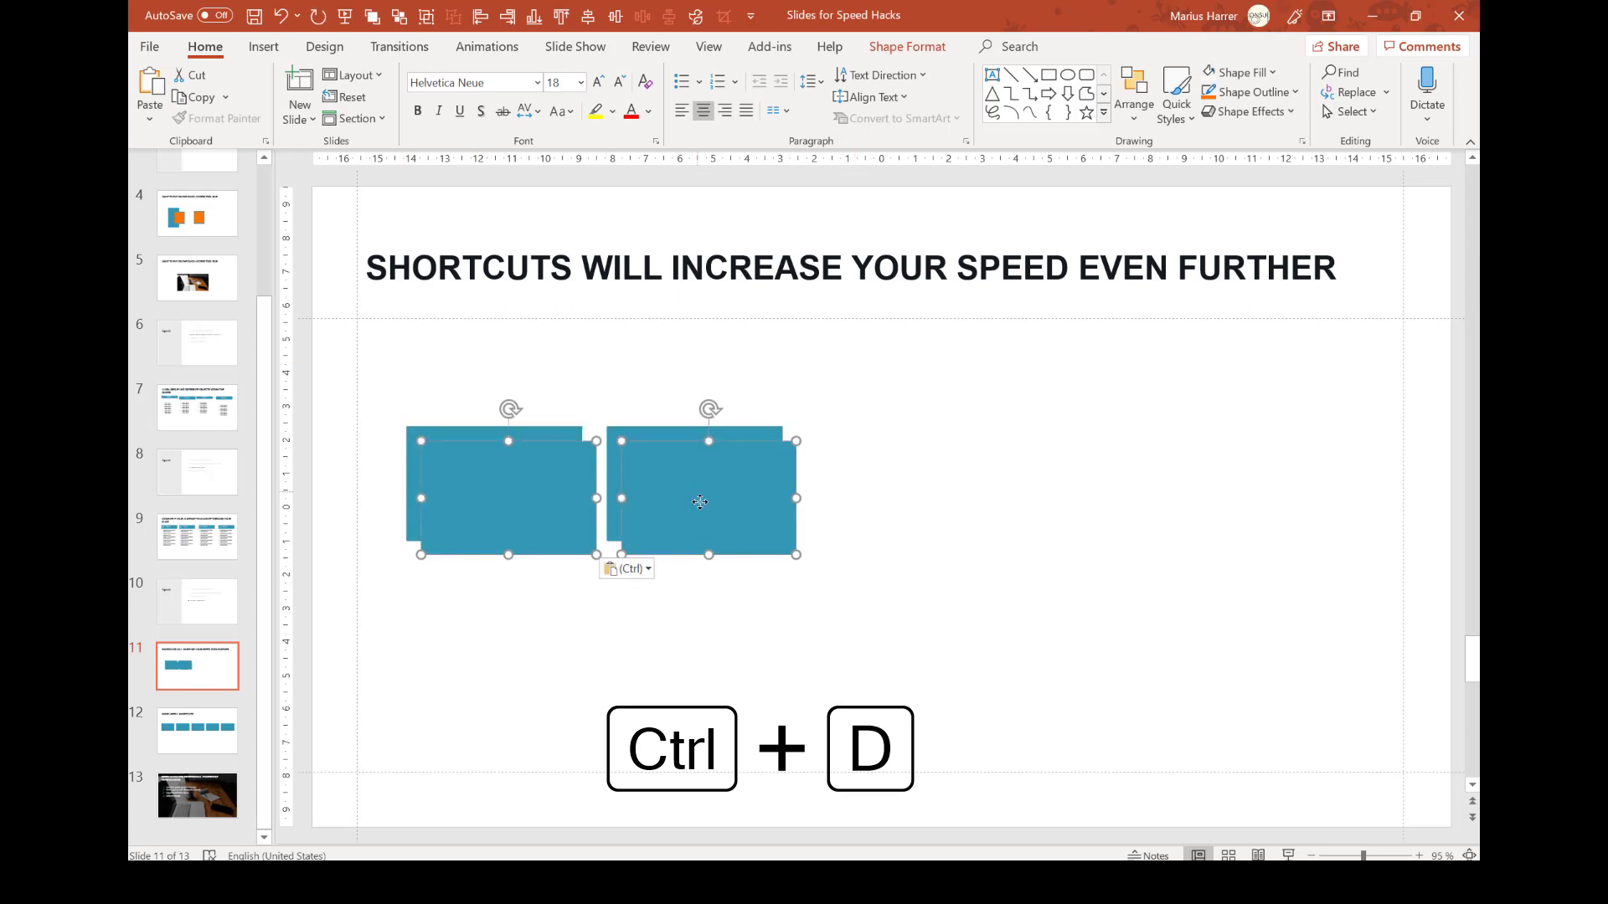
{"action": "left_click_drag", "start_coordinate": [700, 501], "coordinate": [685, 624]}
Duplicate the four rectangles to the right, making two rows of four
{"action": "left_click", "coordinate": [871, 616]}
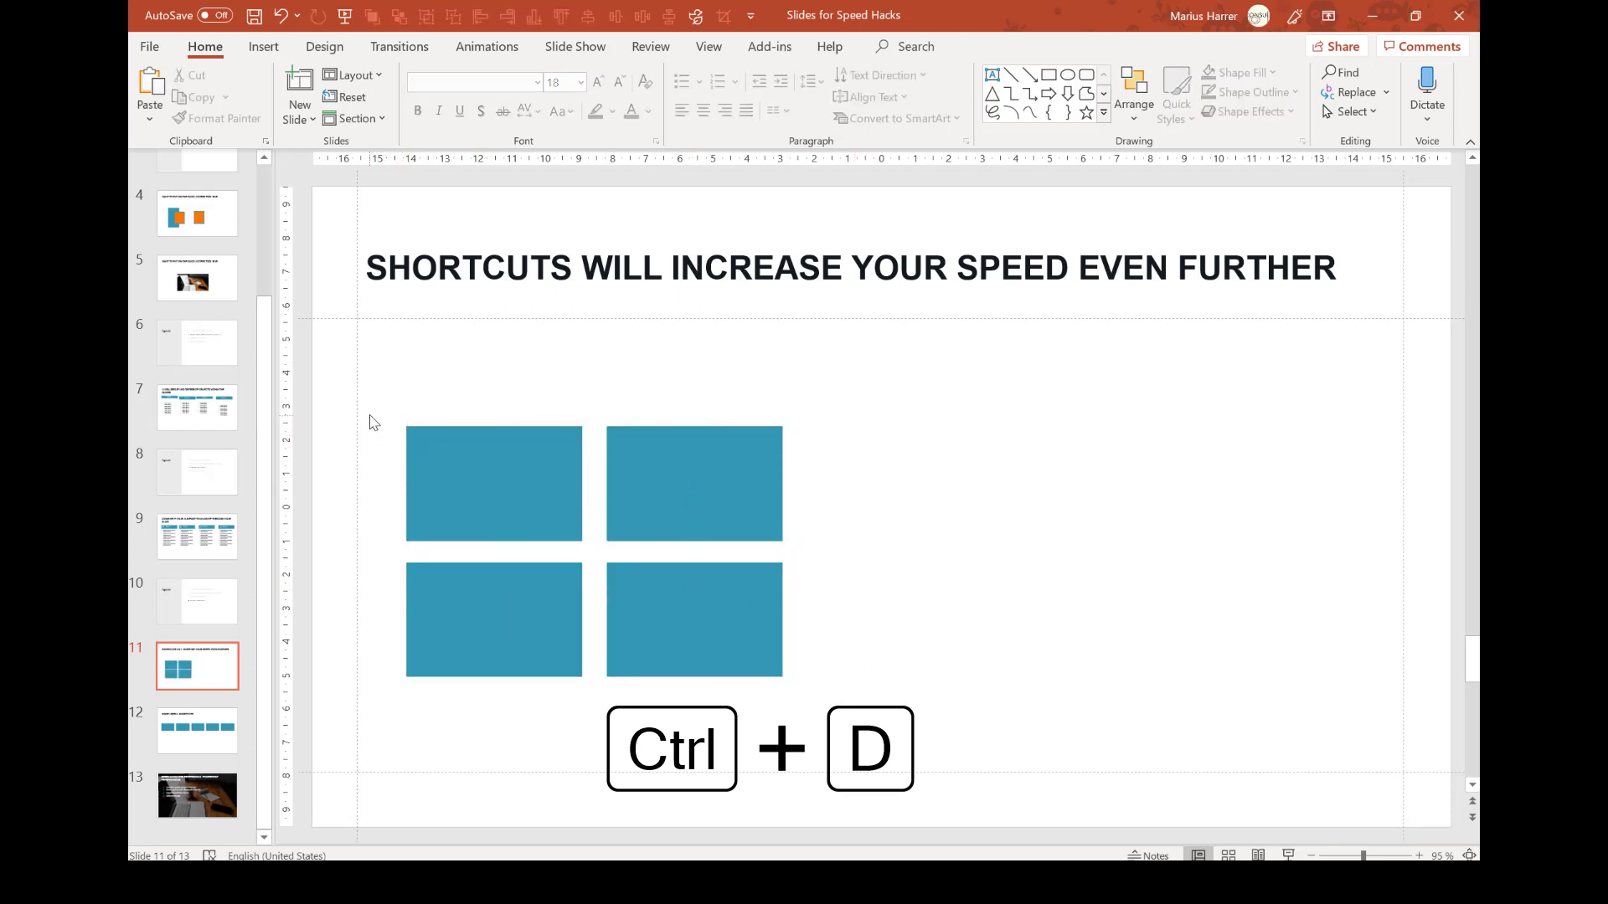
{"action": "left_click_drag", "start_coordinate": [377, 400], "coordinate": [812, 725]}
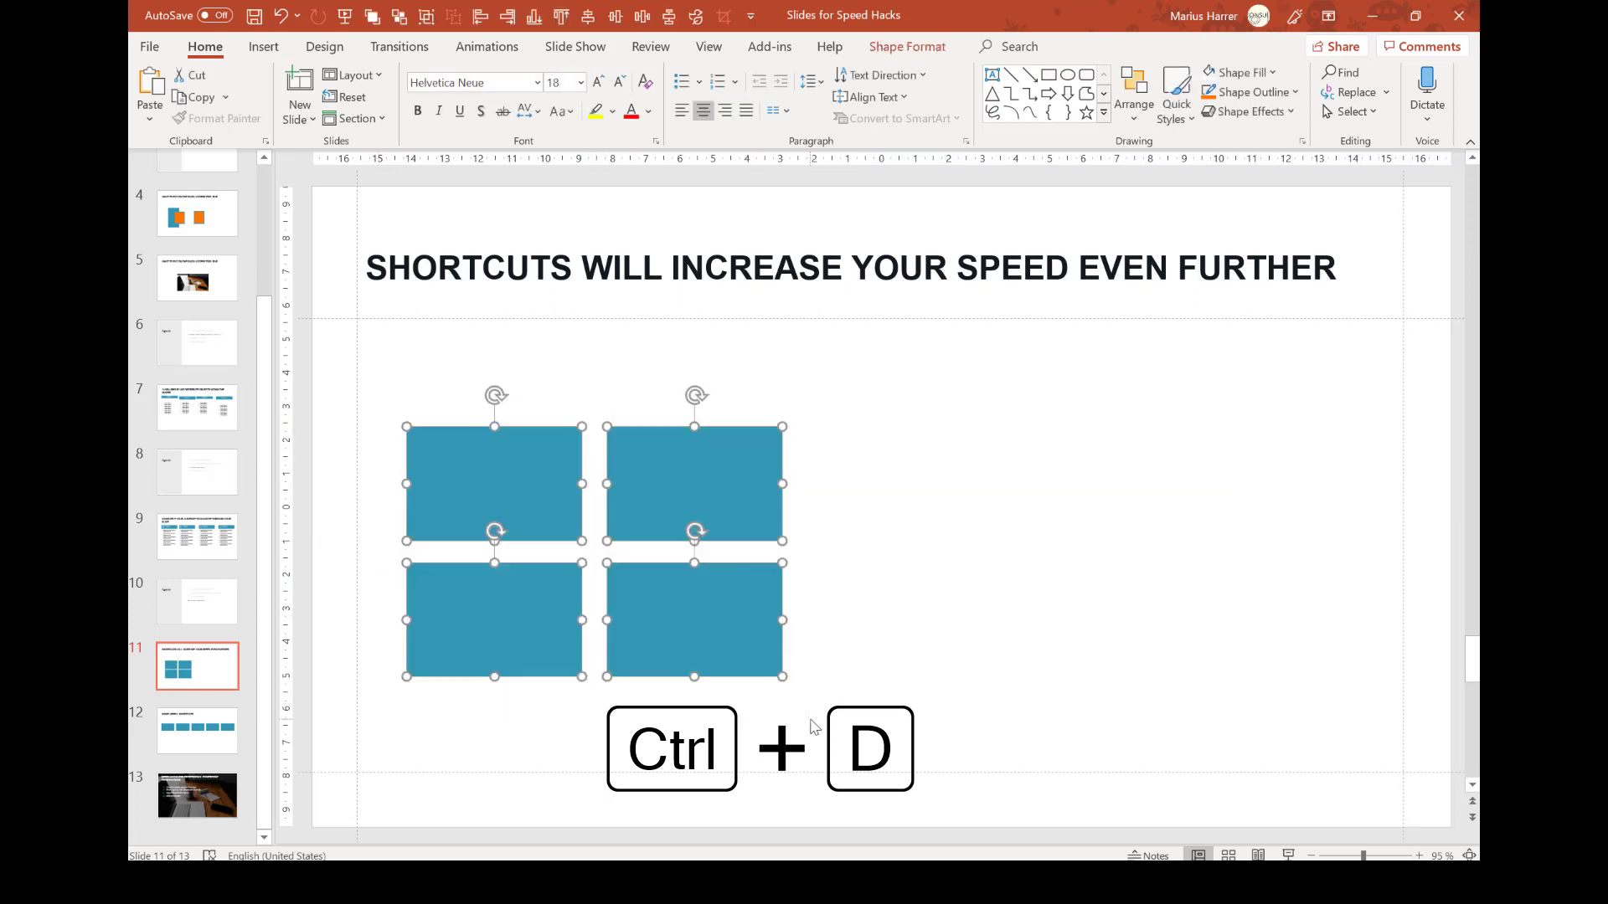
{"action": "key", "text": "ctrl+d"}
{"action": "left_click_drag", "start_coordinate": [689, 503], "coordinate": [1082, 486]}
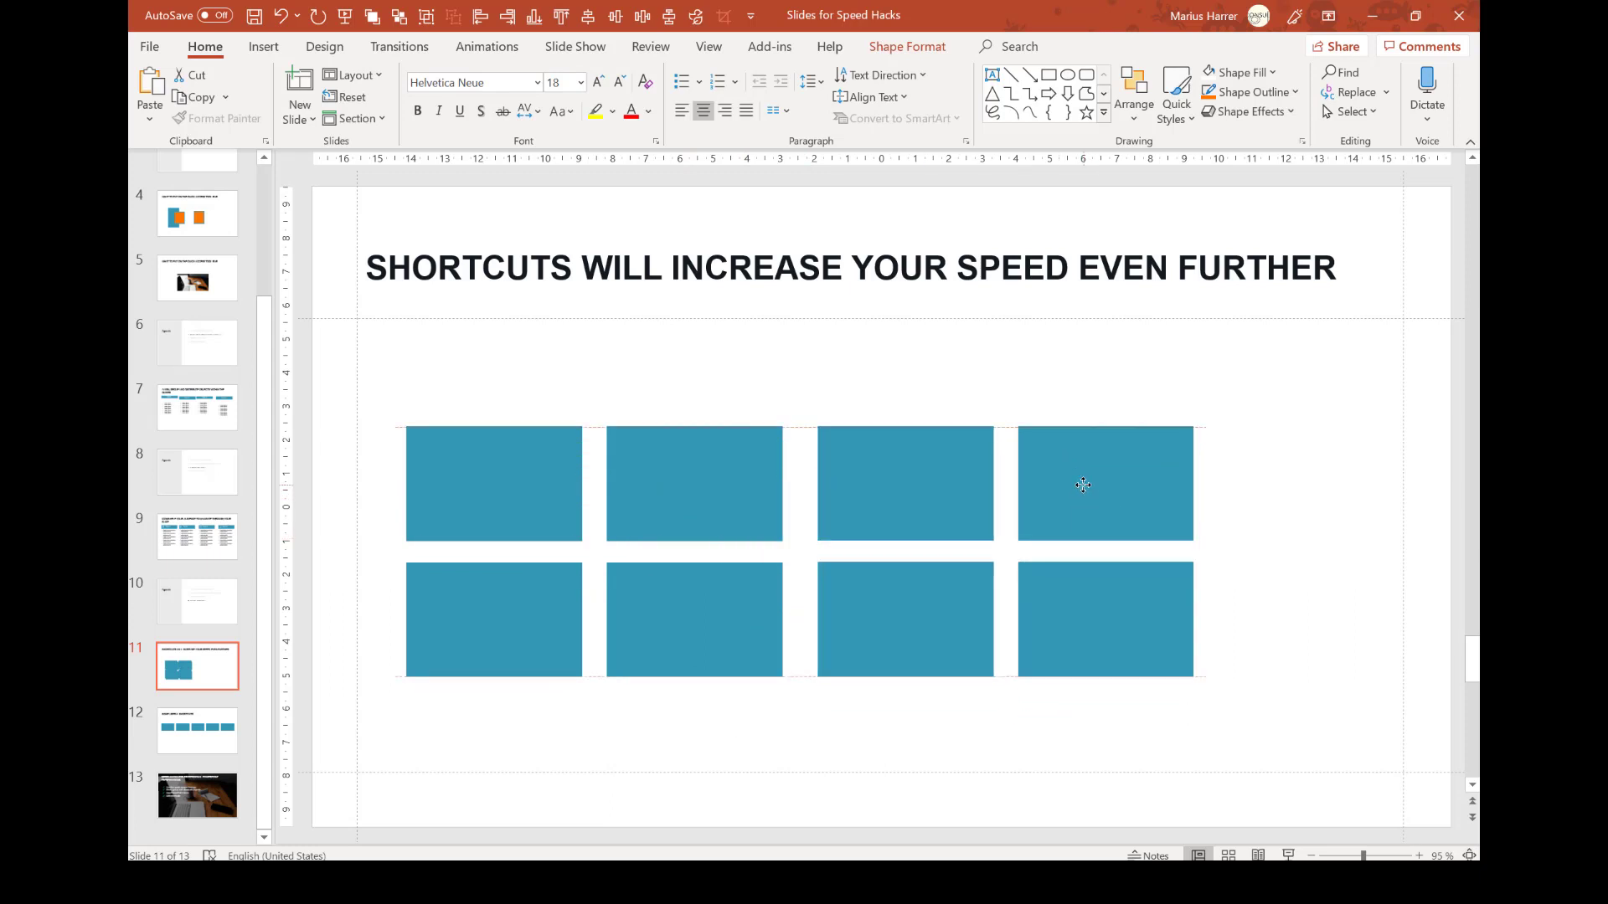
Cut the extra rectangles, duplicate the shortcuts slide, and cut the rectangle from slides 11 and 12
{"action": "key", "text": "ctrl+x"}
{"action": "key", "text": "ctrl+d"}
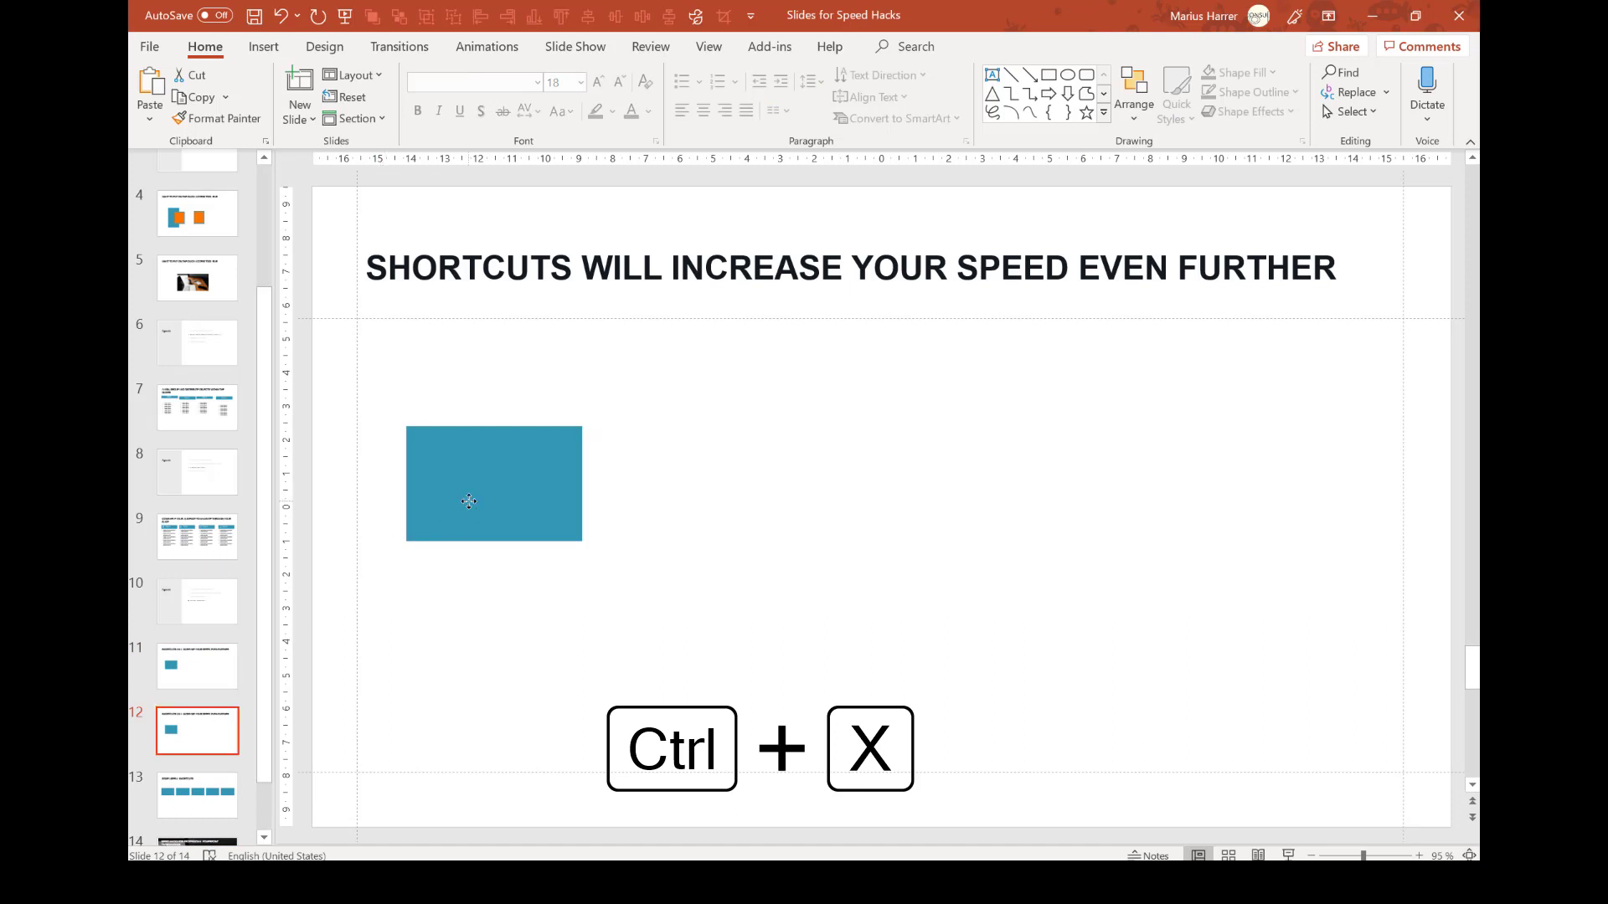
{"action": "left_click", "coordinate": [466, 499]}
{"action": "key", "text": "ctrl+x"}
{"action": "left_click", "coordinate": [193, 679]}
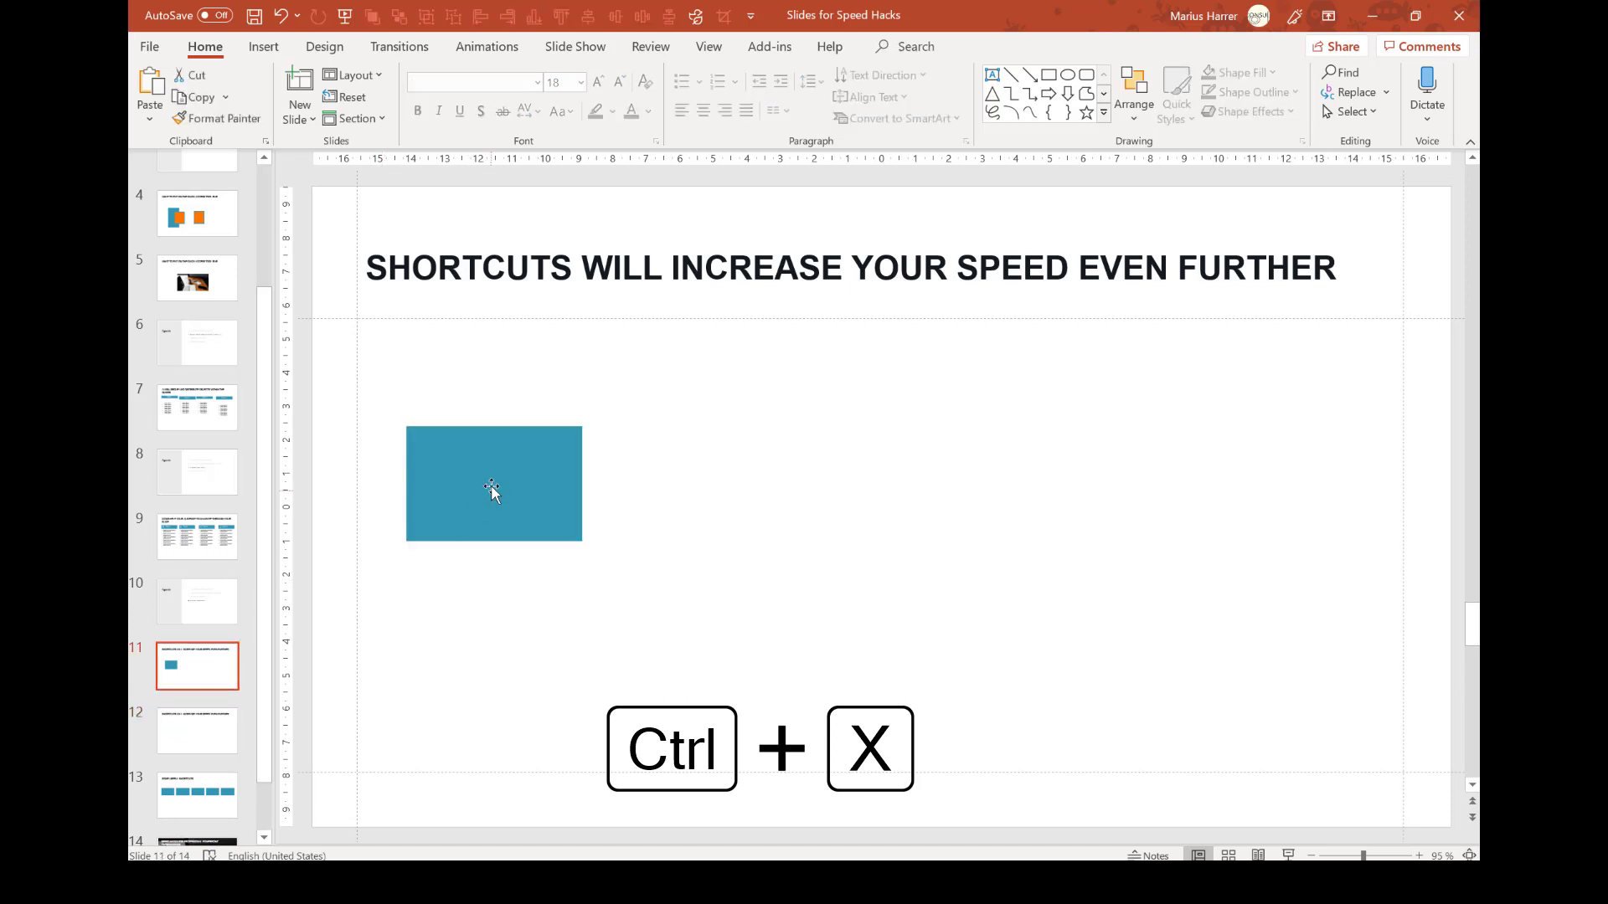
{"action": "left_click", "coordinate": [492, 486]}
{"action": "key", "text": "ctrl+x"}
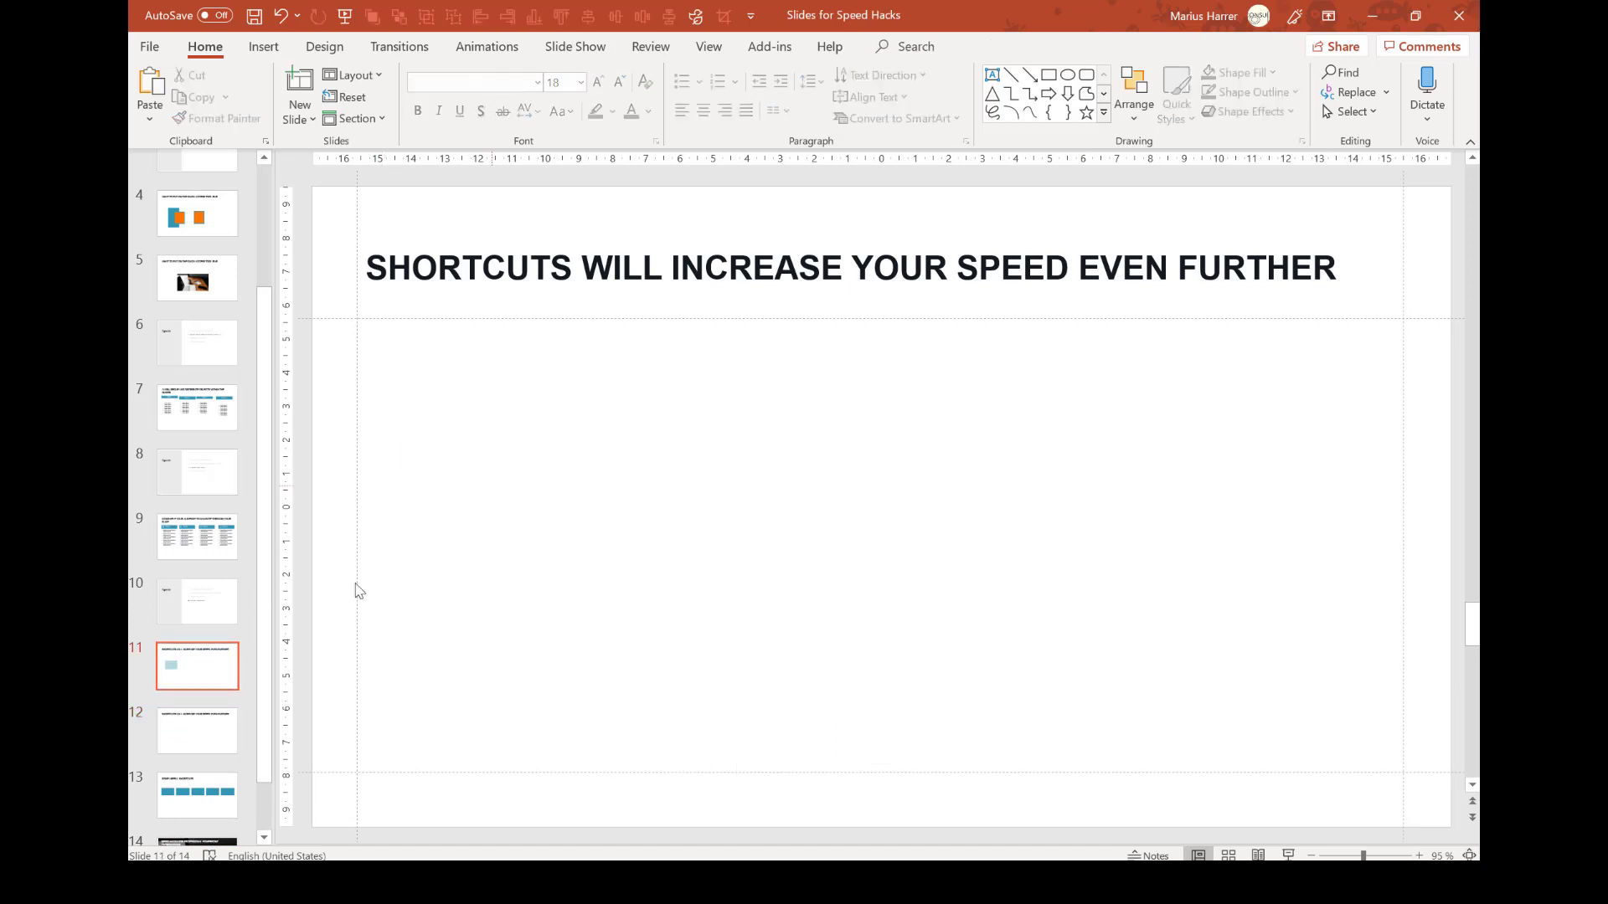
{"action": "left_click", "coordinate": [231, 727]}
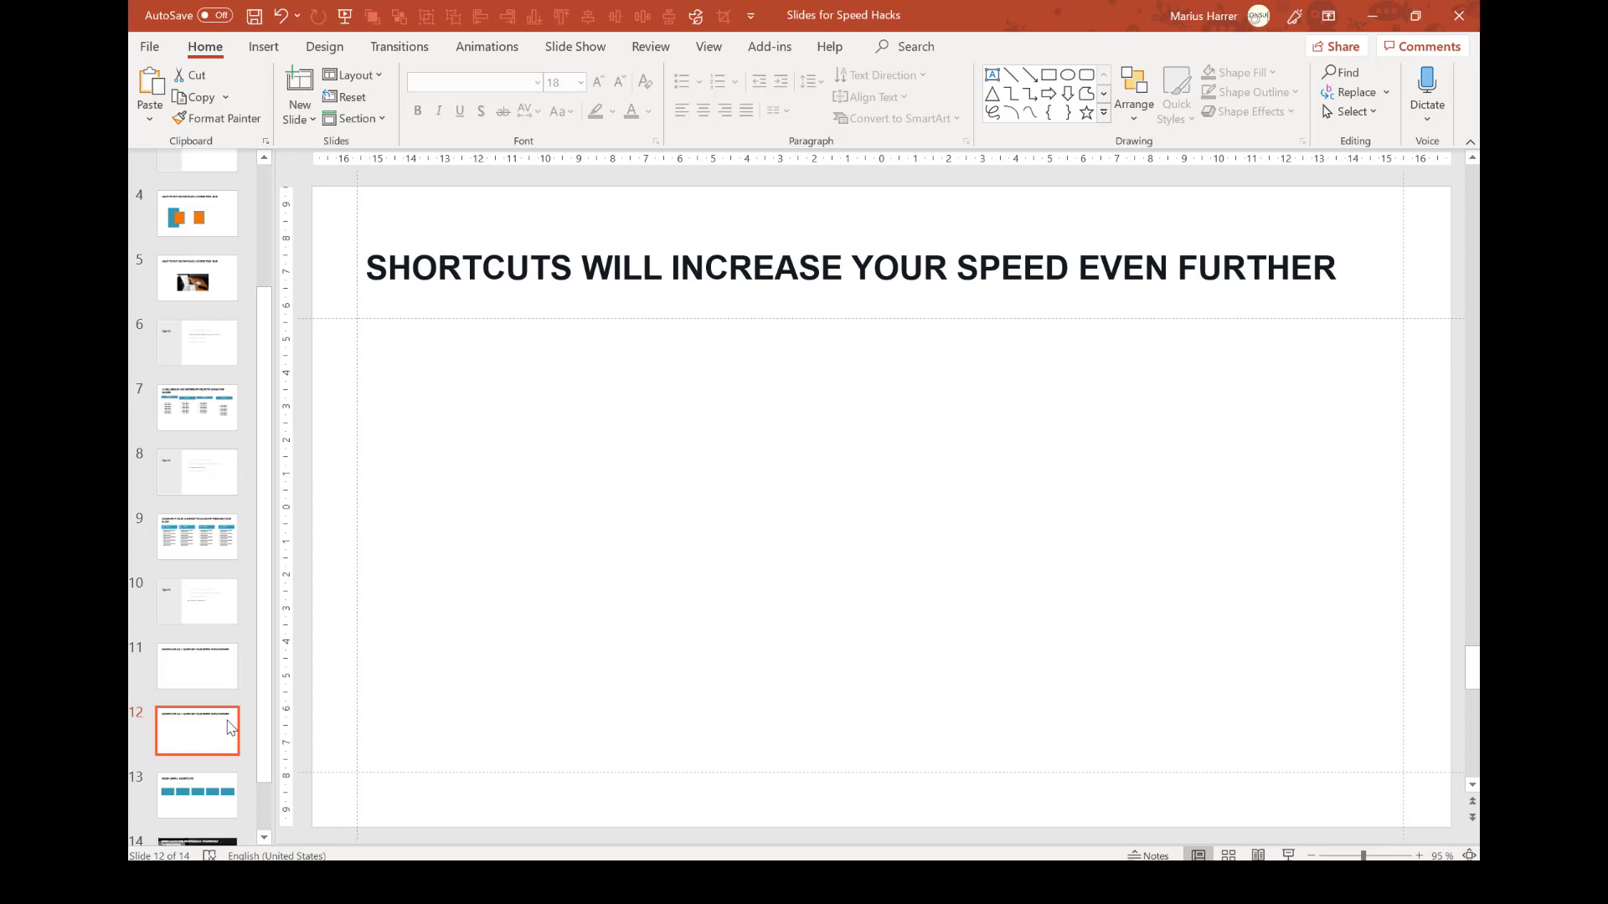
Paste the blue rectangle onto slide 12 and find the occurrences of 'Icons'
{"action": "key", "text": "ctrl+v"}
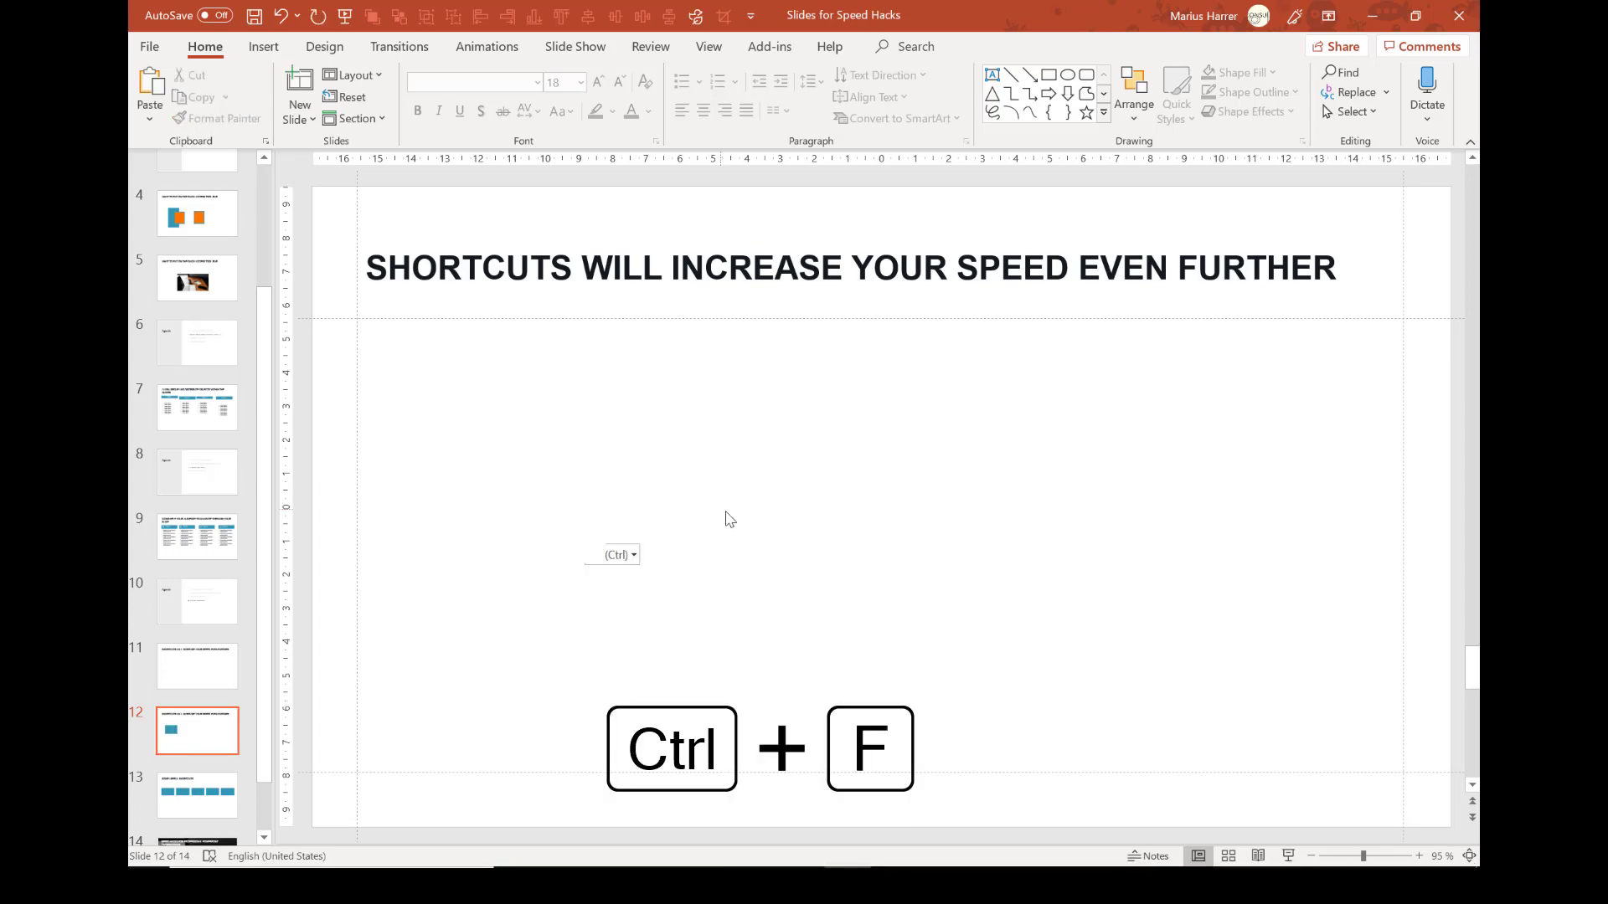
{"action": "key", "text": "ctrl+f"}
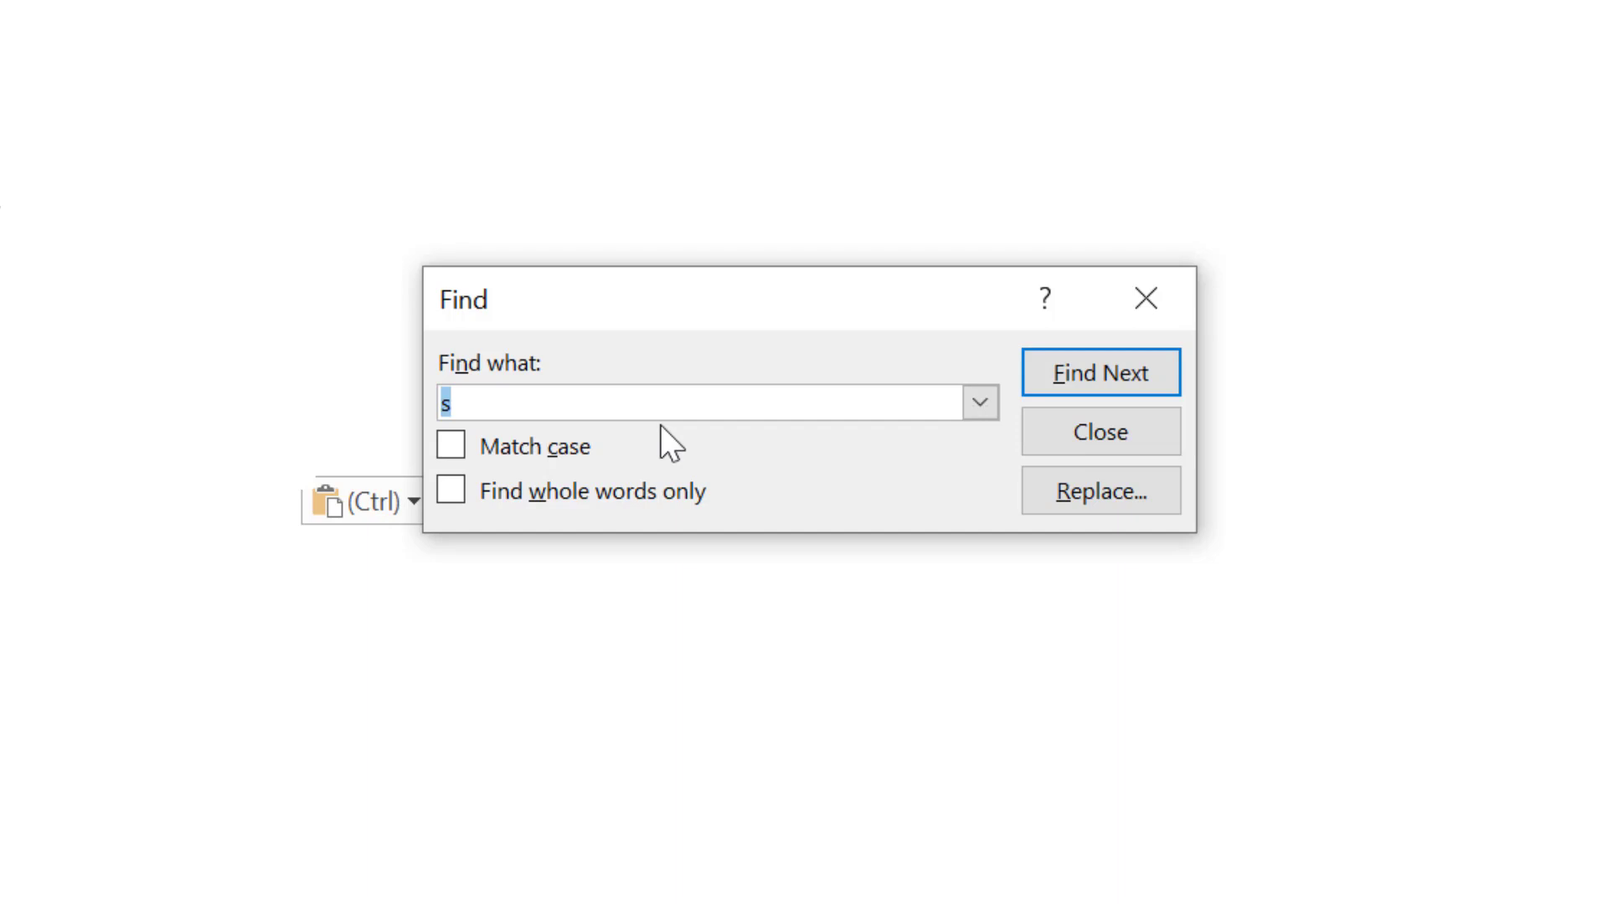
{"action": "type", "text": "Icons"}
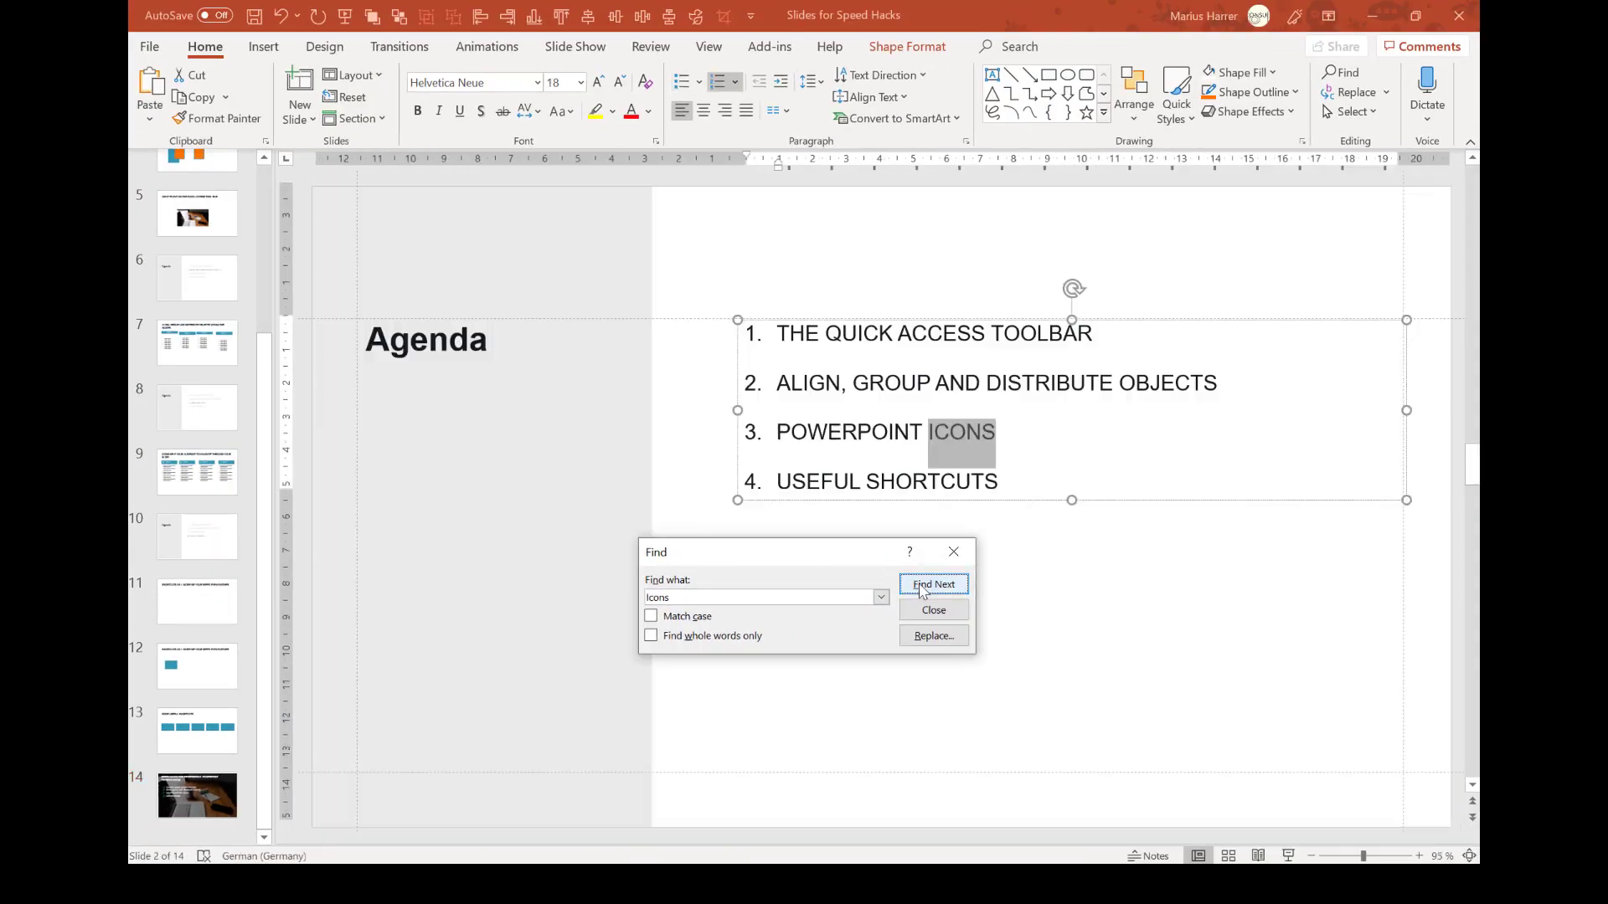
{"action": "left_click", "coordinate": [922, 585]}
{"action": "left_click", "coordinate": [922, 585]}
{"action": "left_click", "coordinate": [922, 586]}
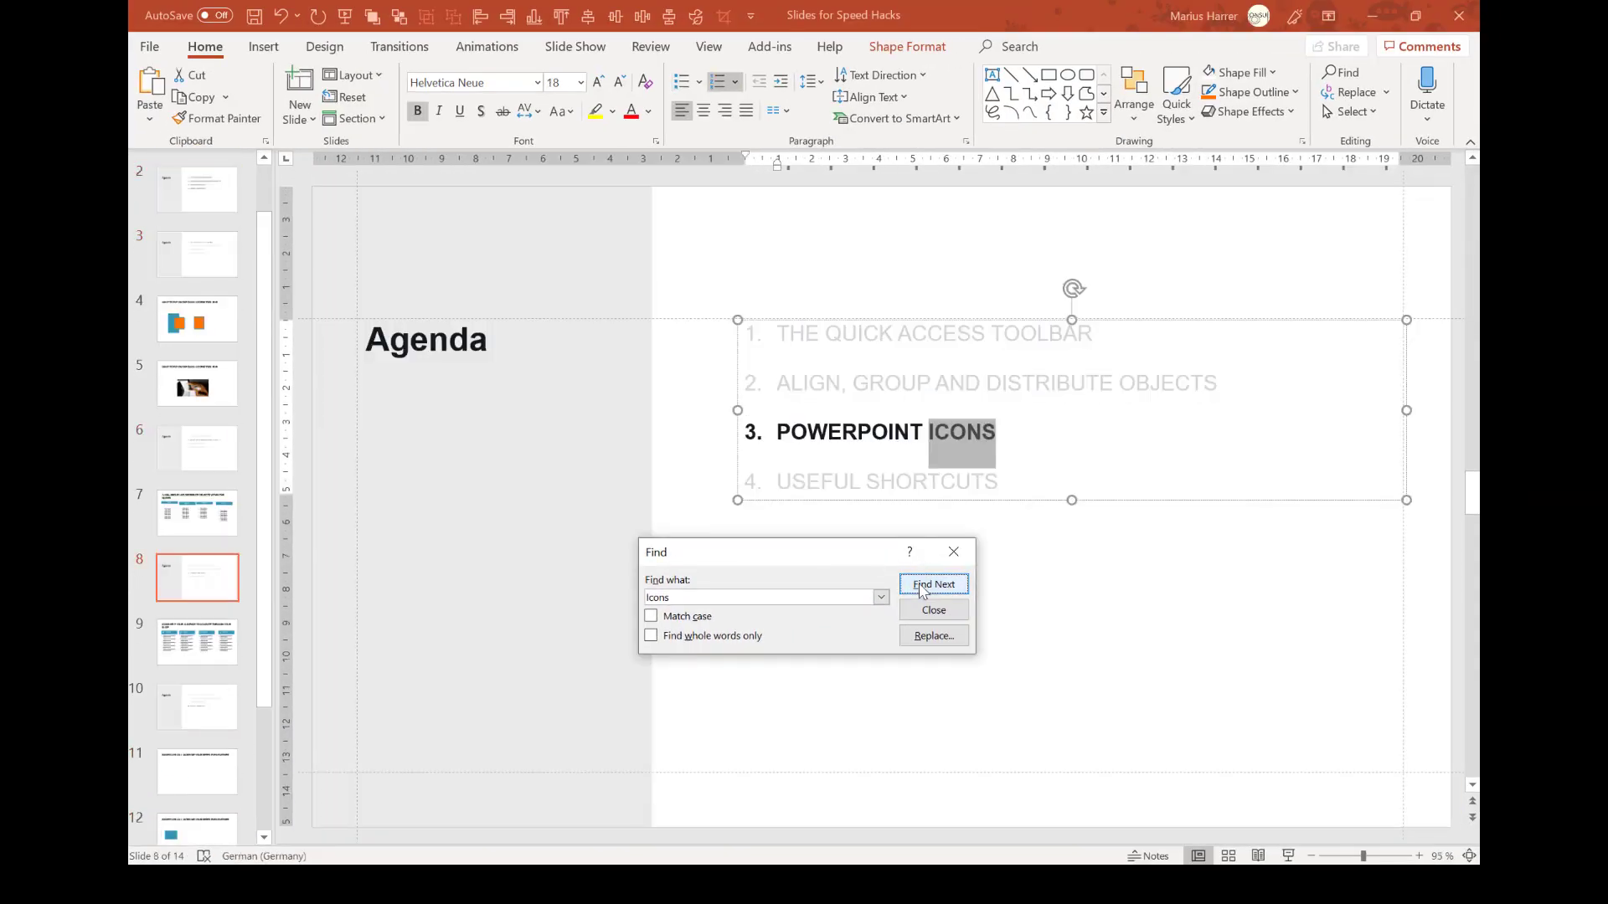
Replace all 'Icons' with 'Shapes', 7 replacements in total
{"action": "left_click", "coordinate": [1070, 676]}
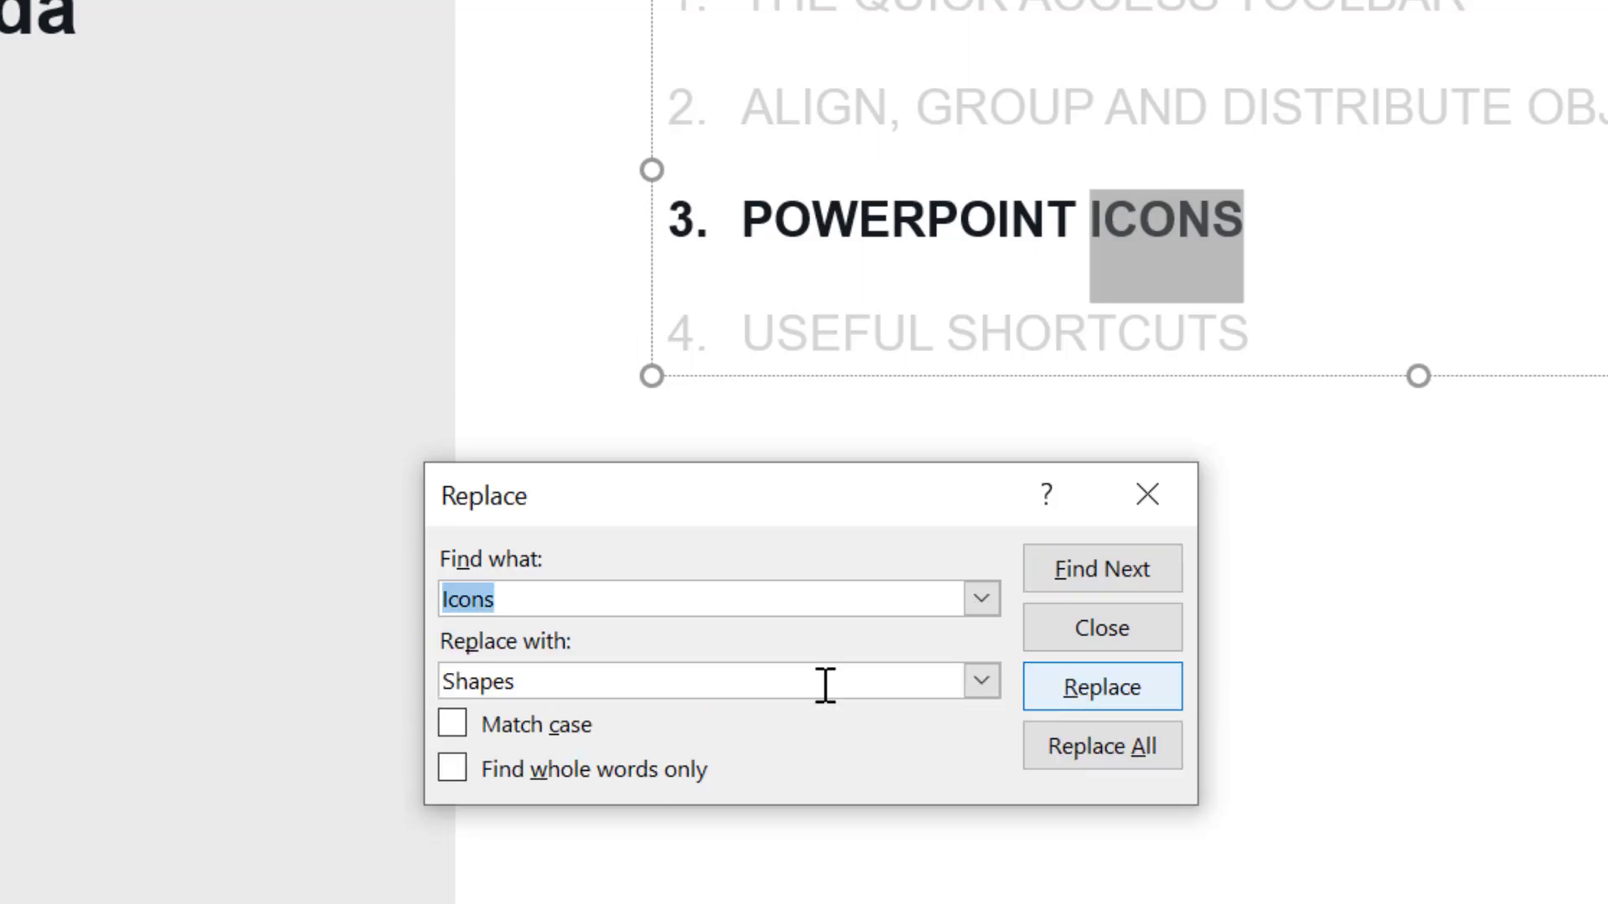
{"action": "left_click", "coordinate": [607, 682]}
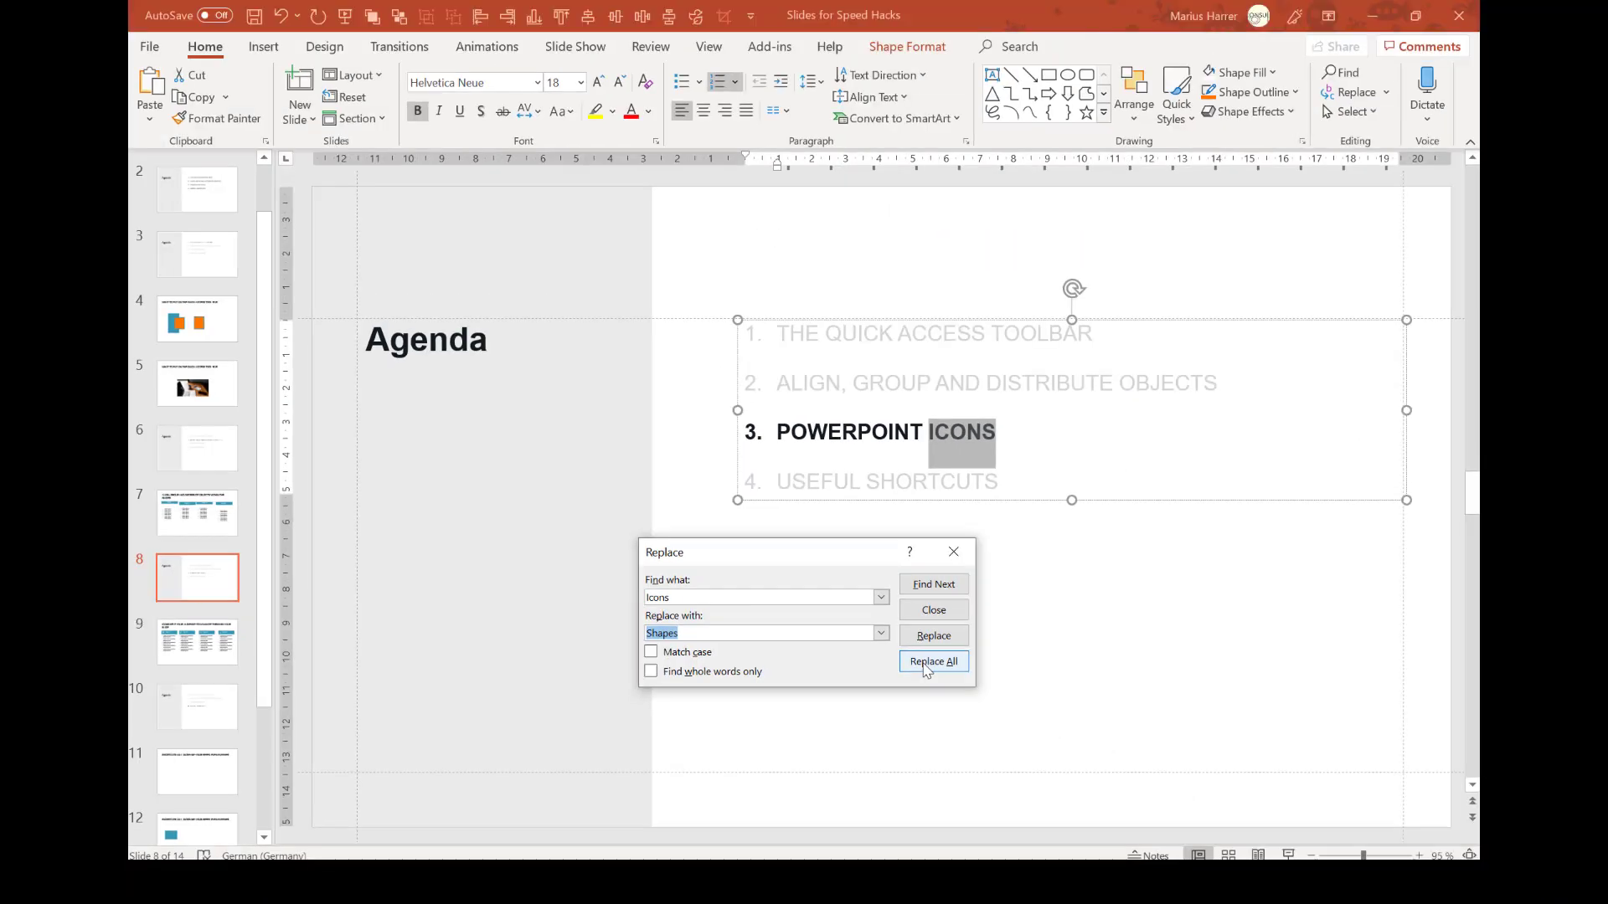
{"action": "left_click", "coordinate": [925, 663]}
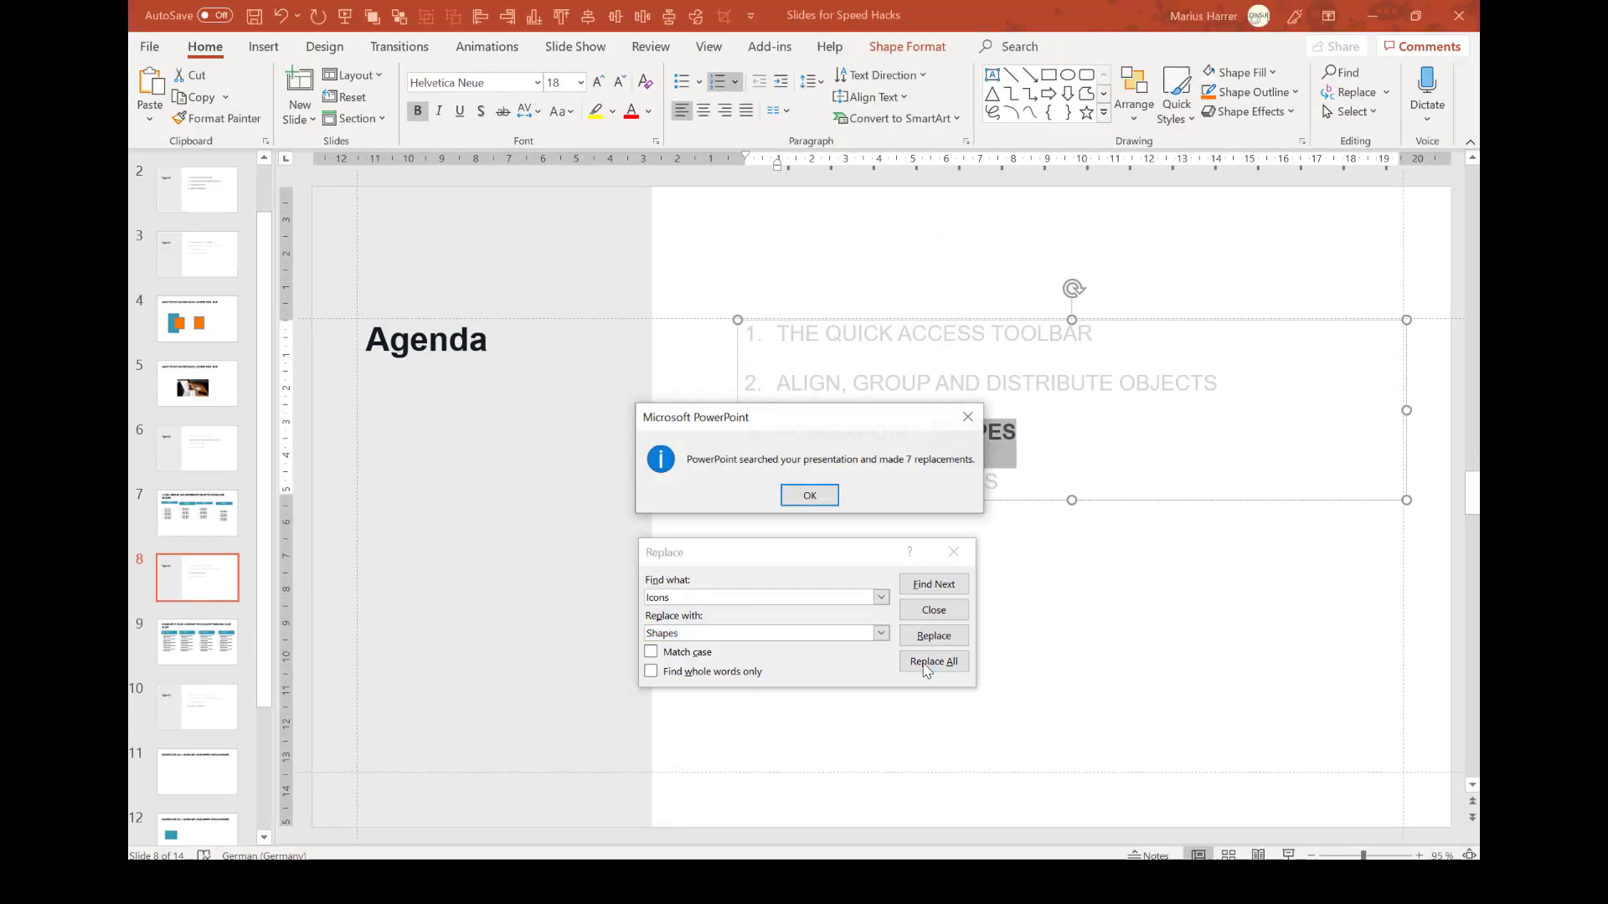
{"action": "left_click", "coordinate": [800, 499]}
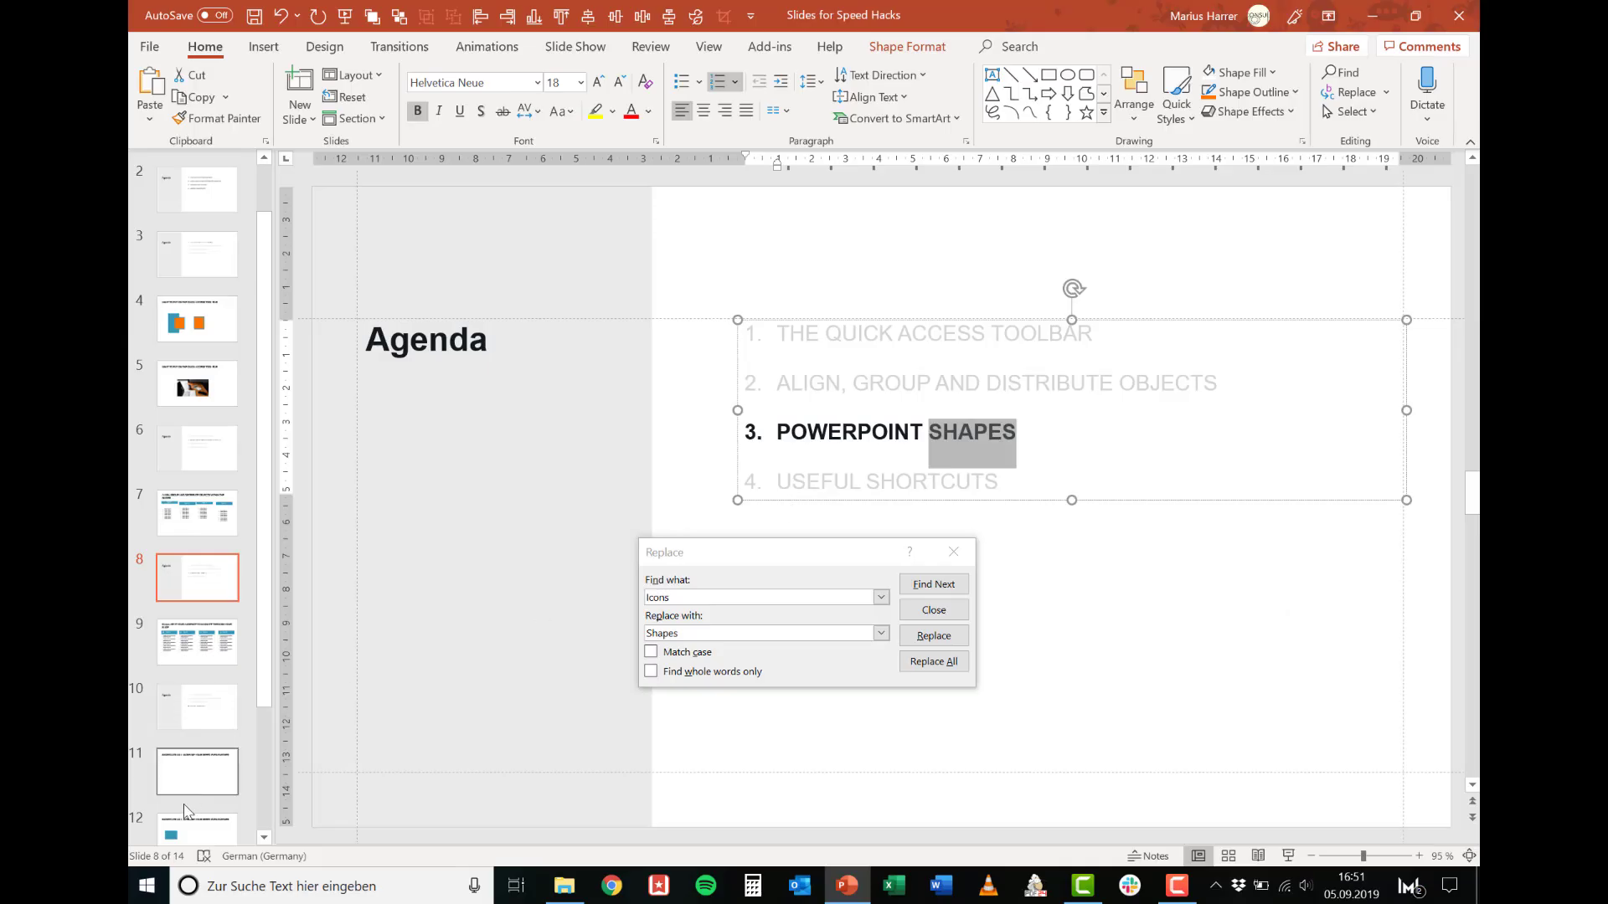
On slide 12, add a copy of the blue rectangle to the right of the original
{"action": "left_click", "coordinate": [184, 824]}
{"action": "left_click", "coordinate": [953, 551]}
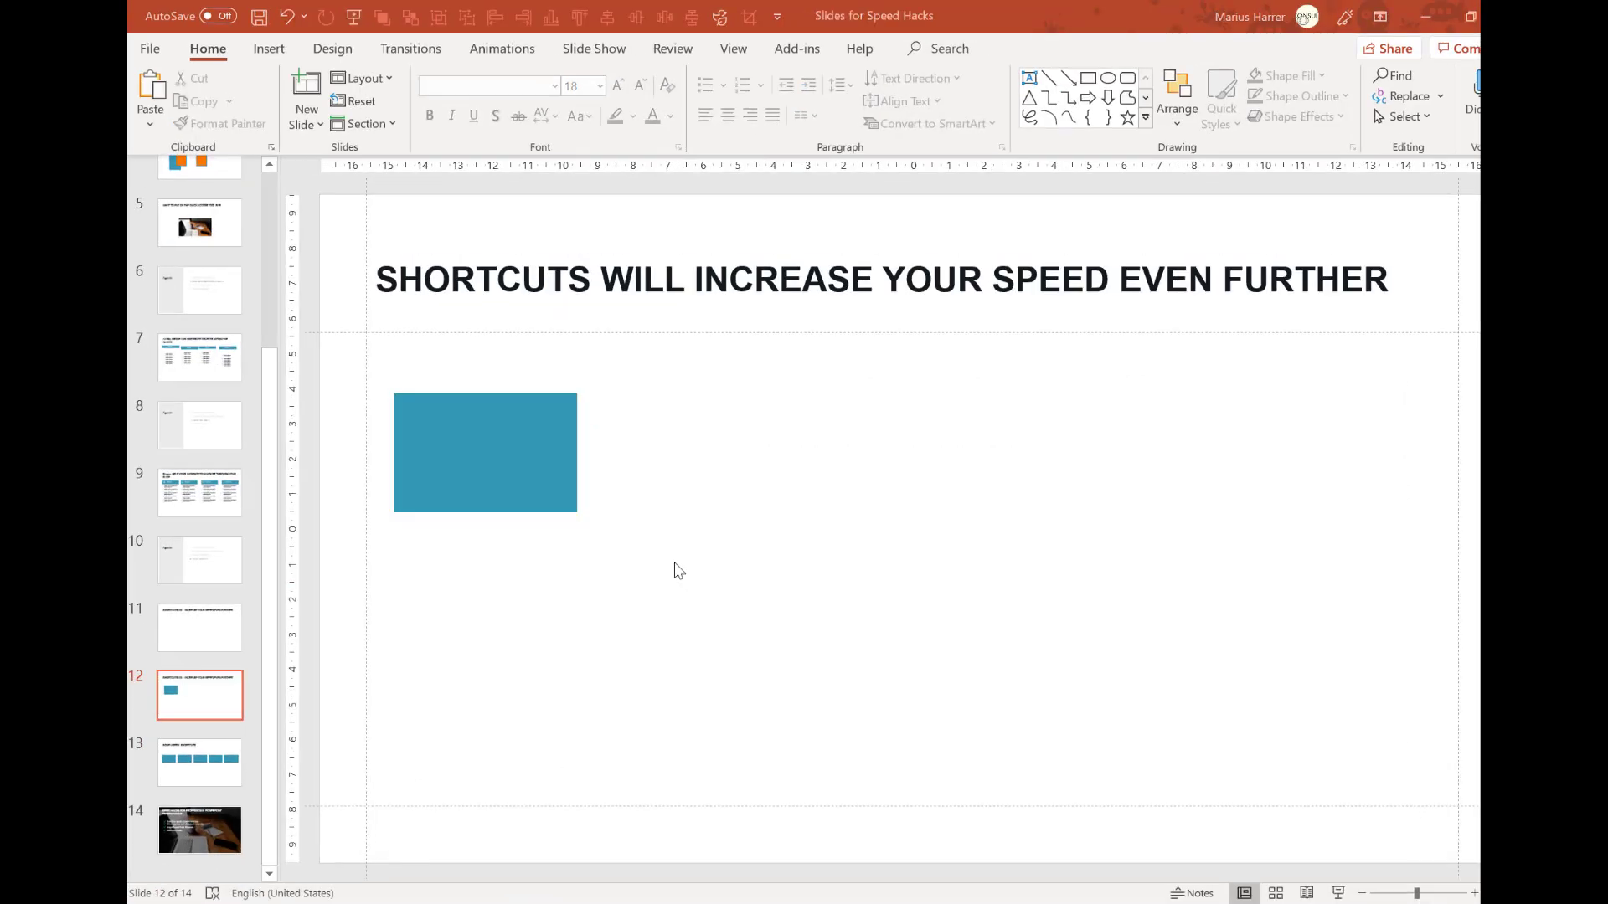
{"action": "left_click", "coordinate": [558, 467]}
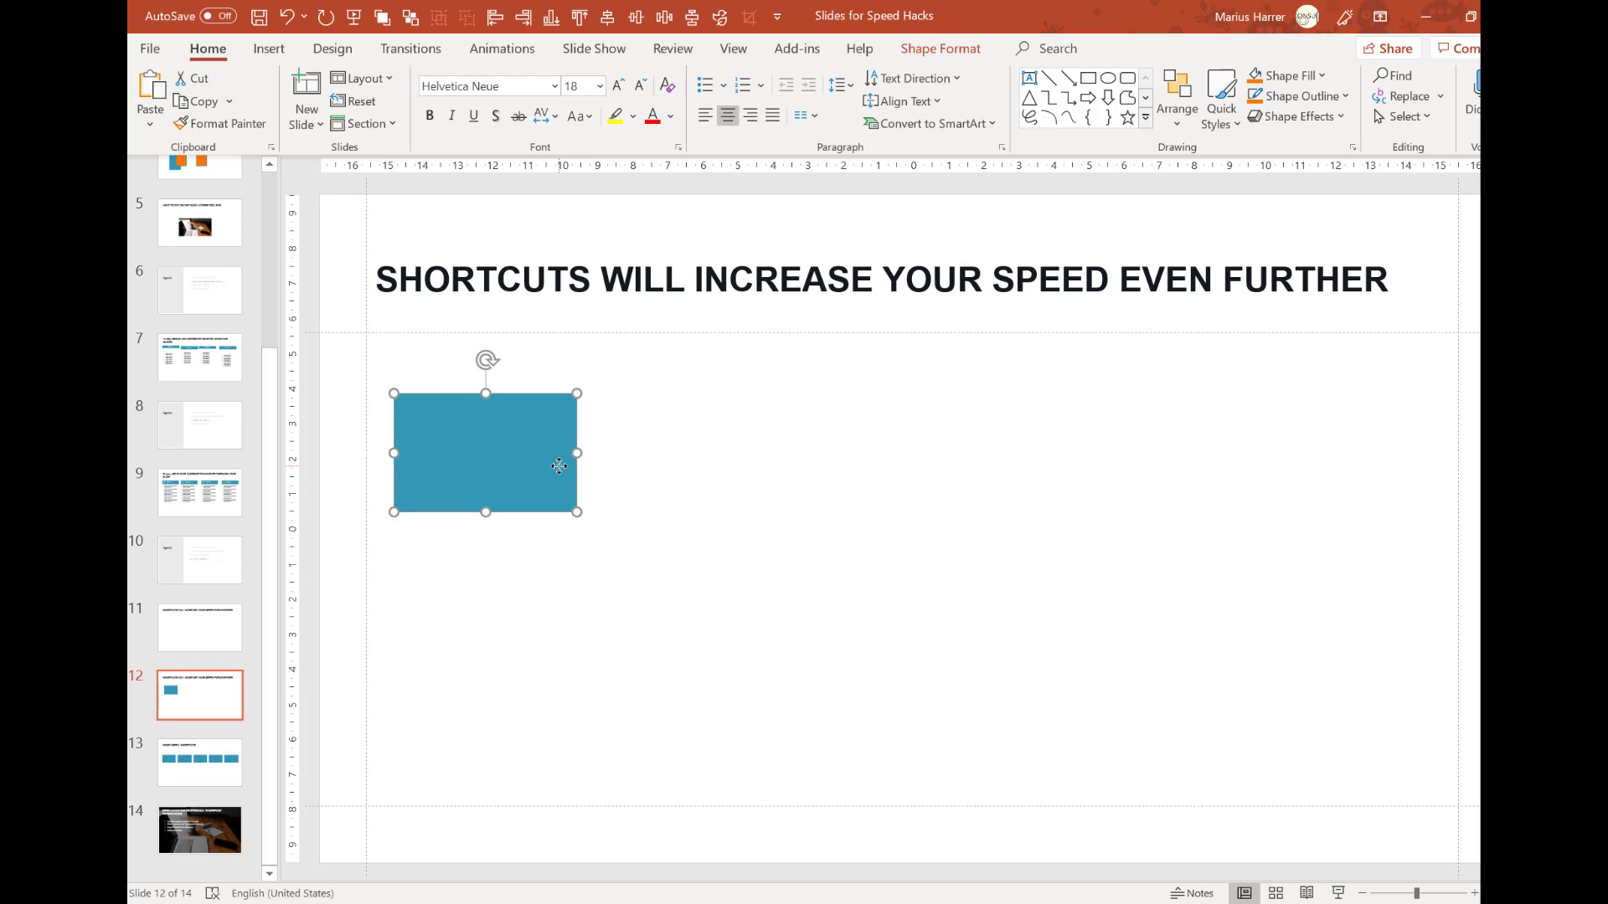
{"action": "key", "text": "ctrl+y"}
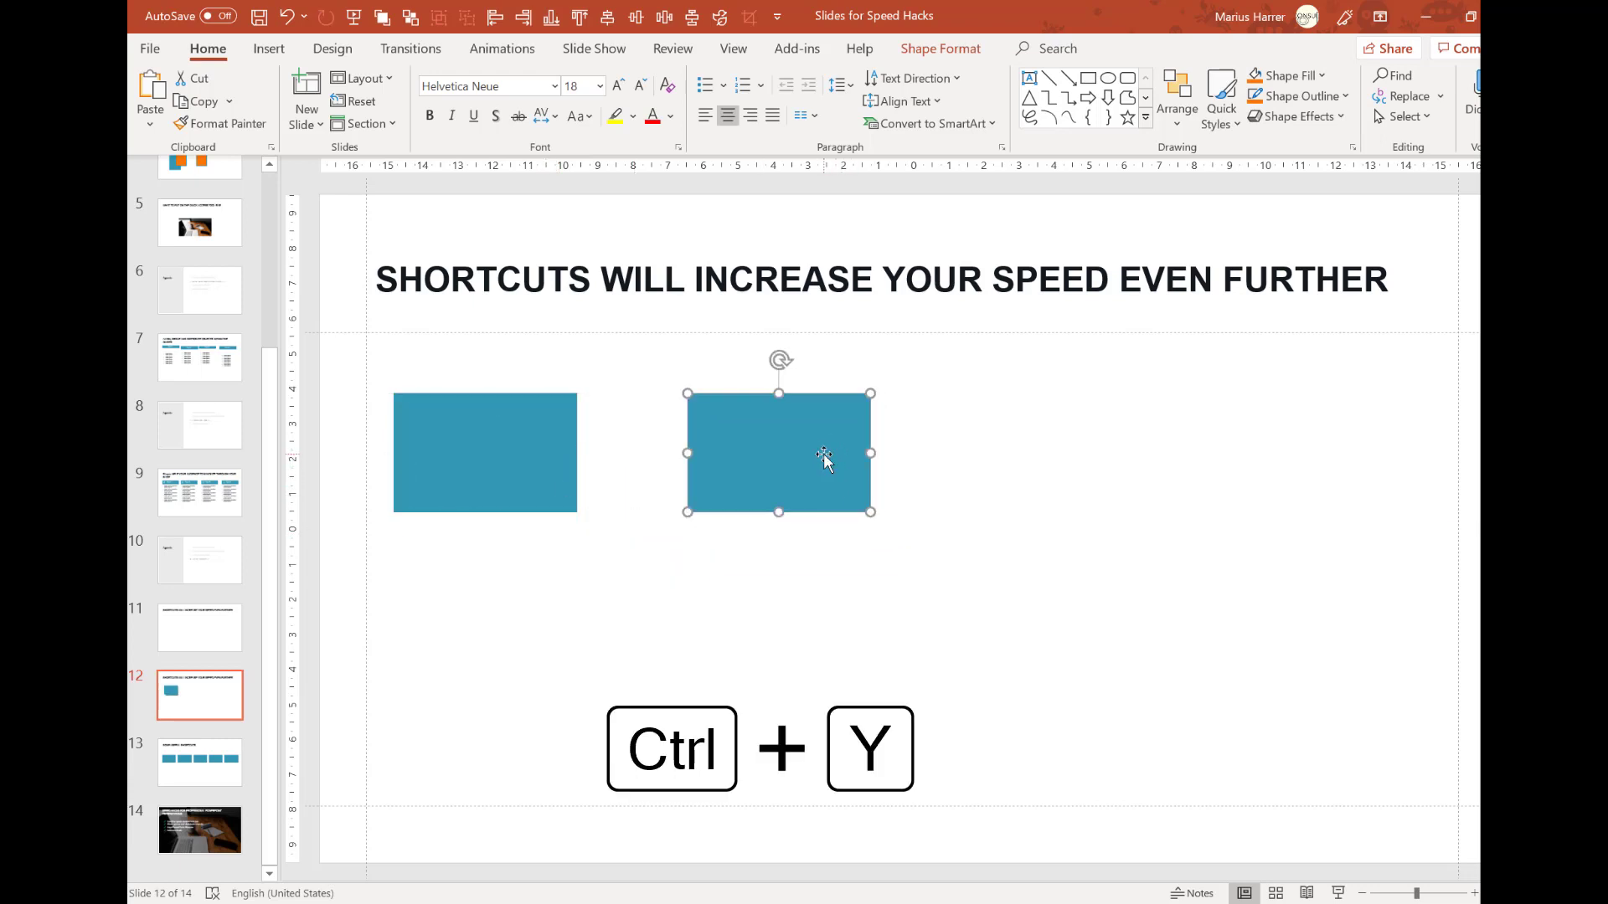
Demo undo and redo on the copy's placement and an orange fill, keeping it right of the original
{"action": "key", "text": "ctrl+z"}
{"action": "left_click_drag", "start_coordinate": [550, 450], "coordinate": [531, 617]}
{"action": "key", "text": "ctrl+z"}
{"action": "key", "text": "ctrl+y"}
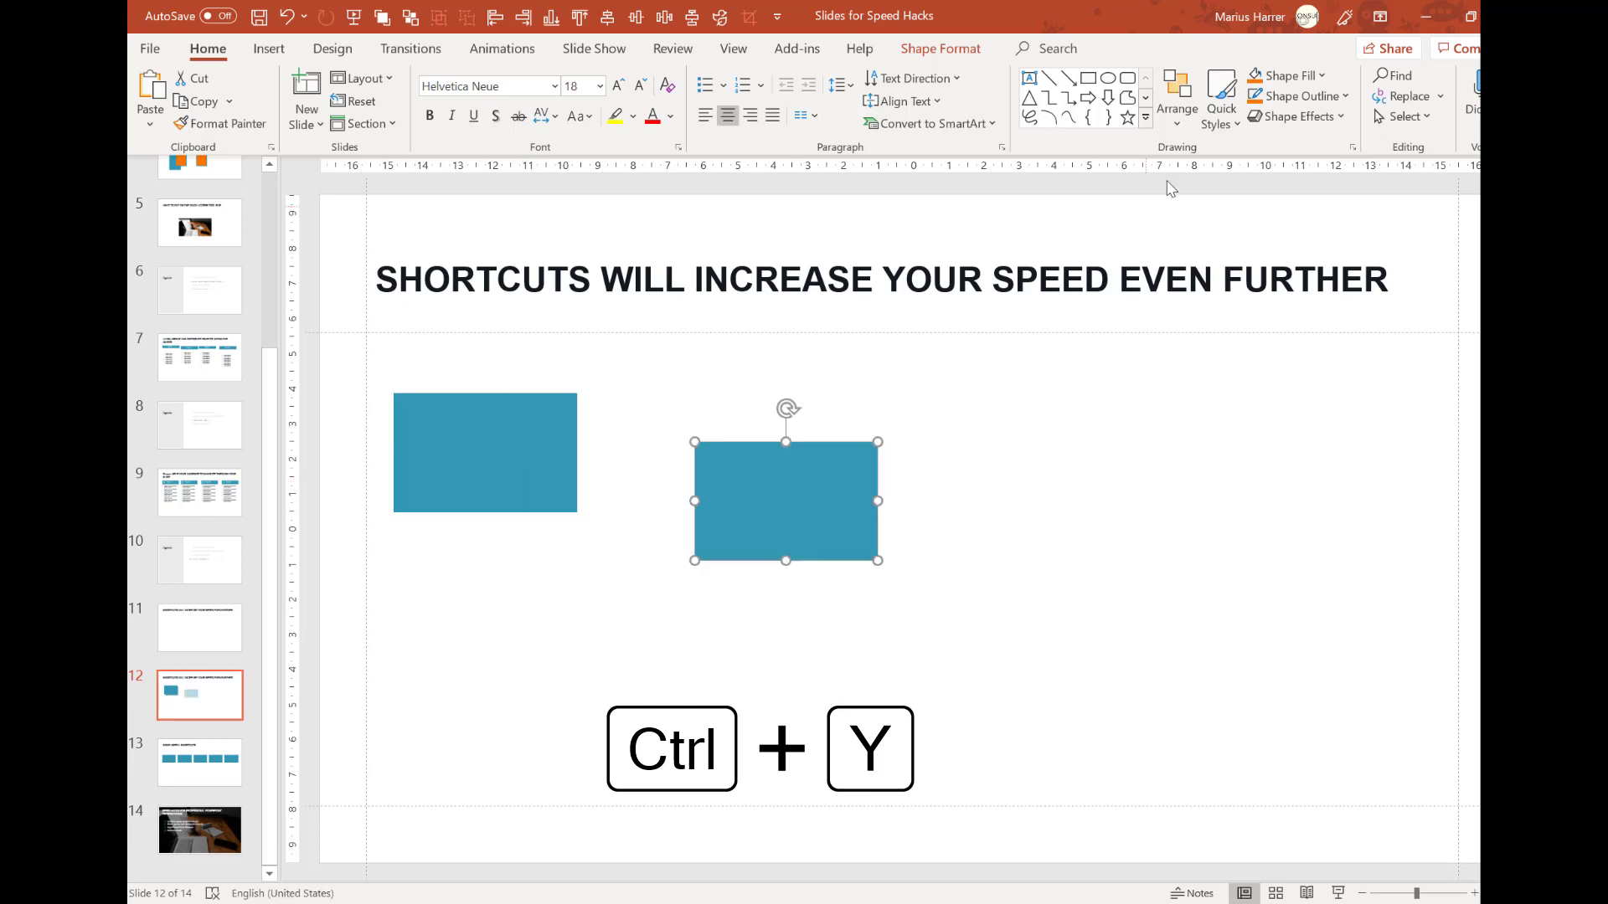
{"action": "left_click", "coordinate": [1255, 75]}
{"action": "key", "text": "ctrl+z"}
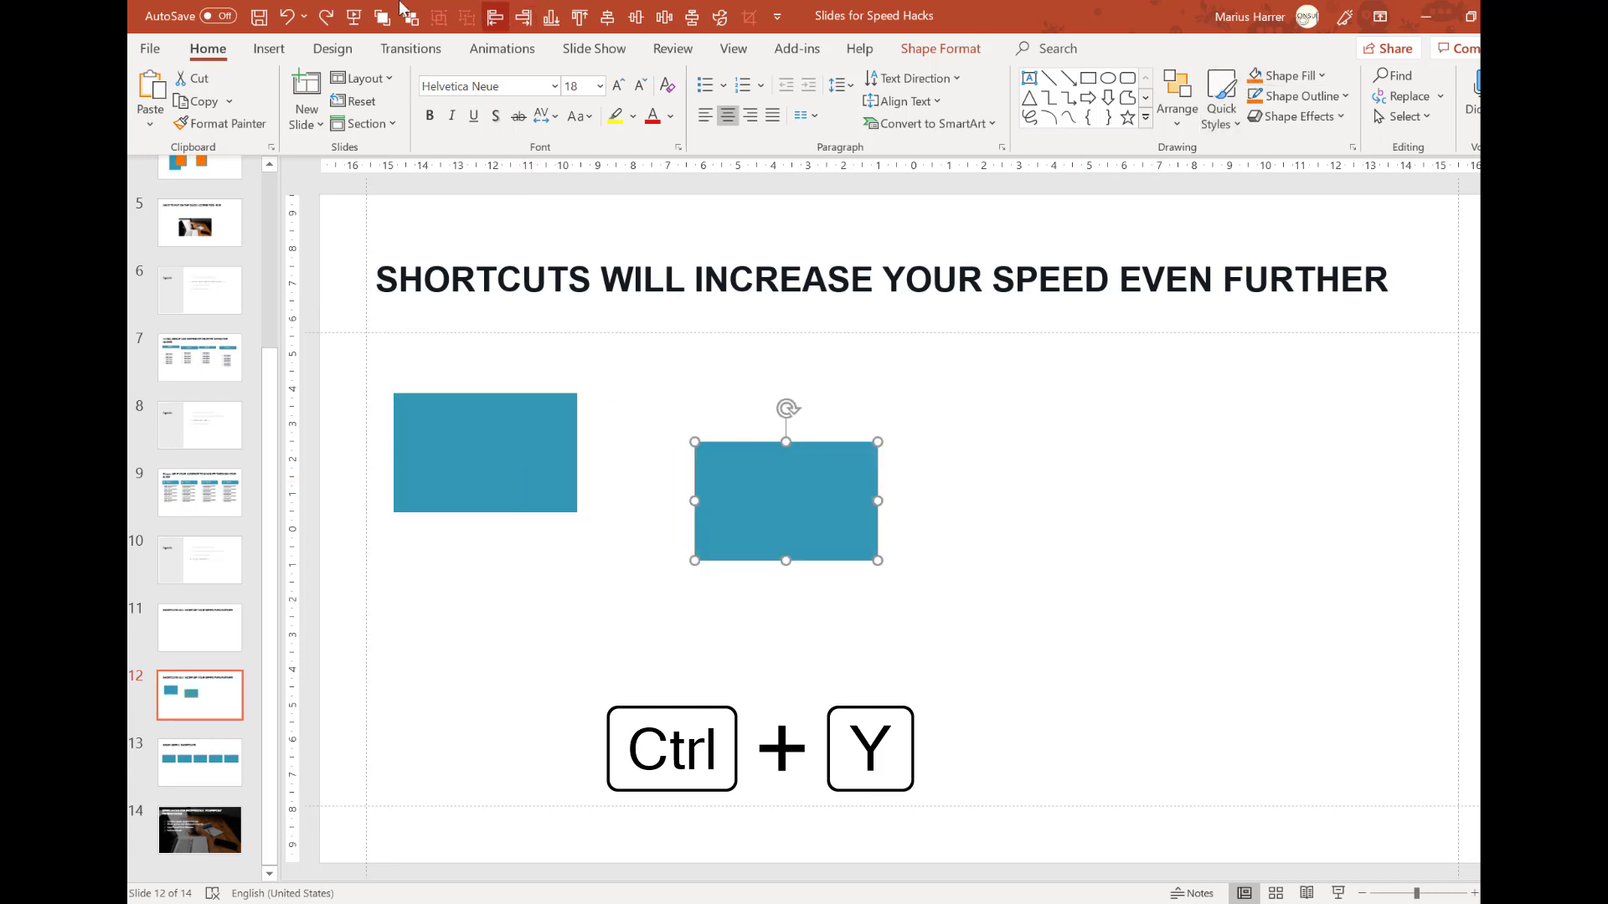